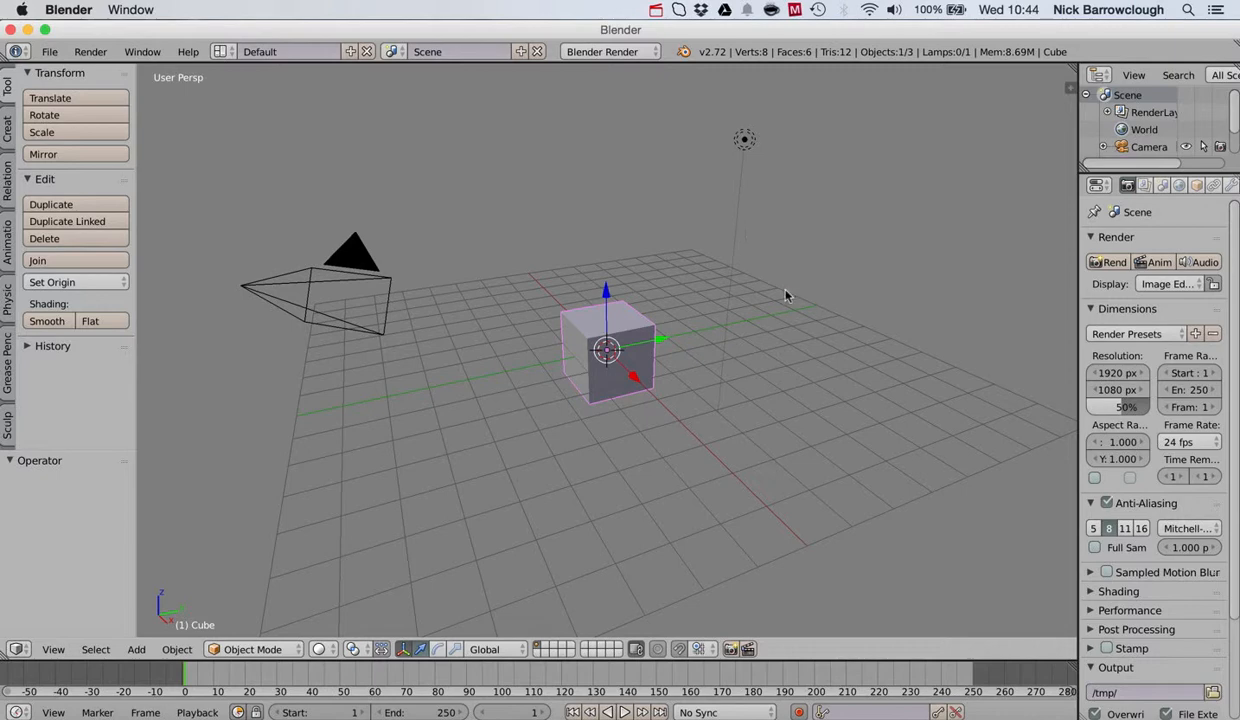
Hide the grid floor in the 3D viewport's display settings
scroll(785, 295, "down", 10)
scroll(785, 295, "up", 8)
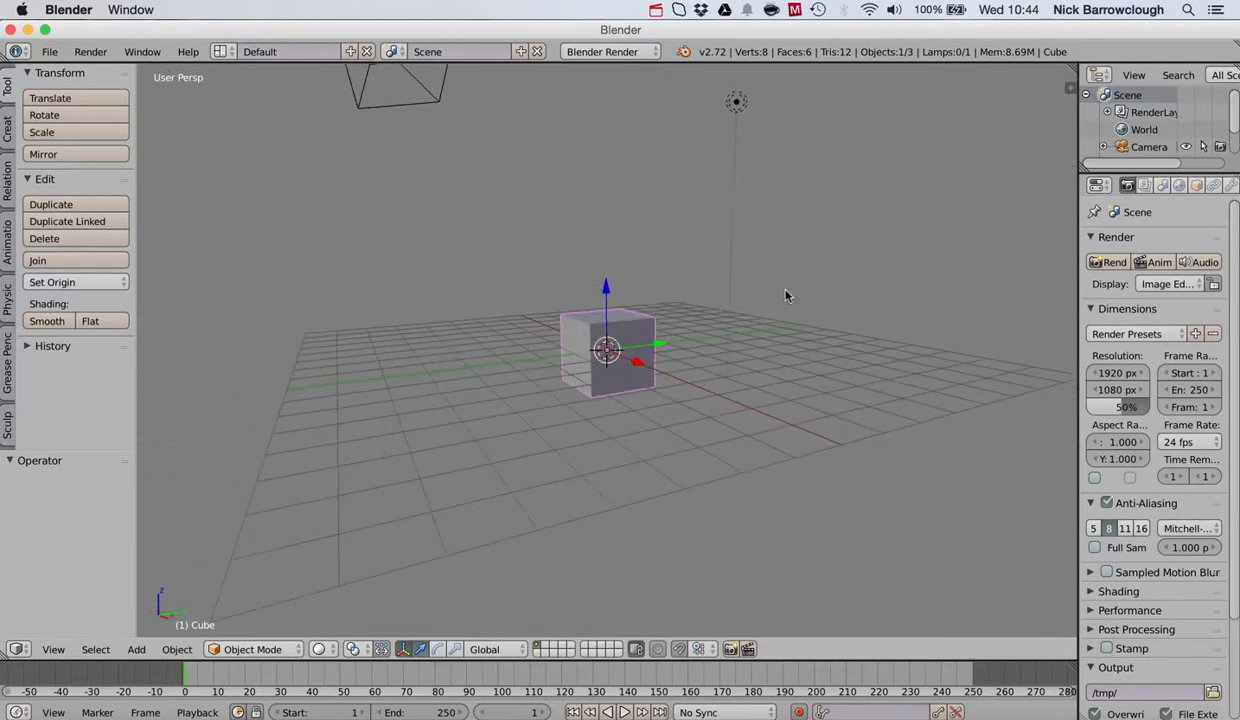
scroll(785, 295, "left", 5)
scroll(785, 295, "right", 8)
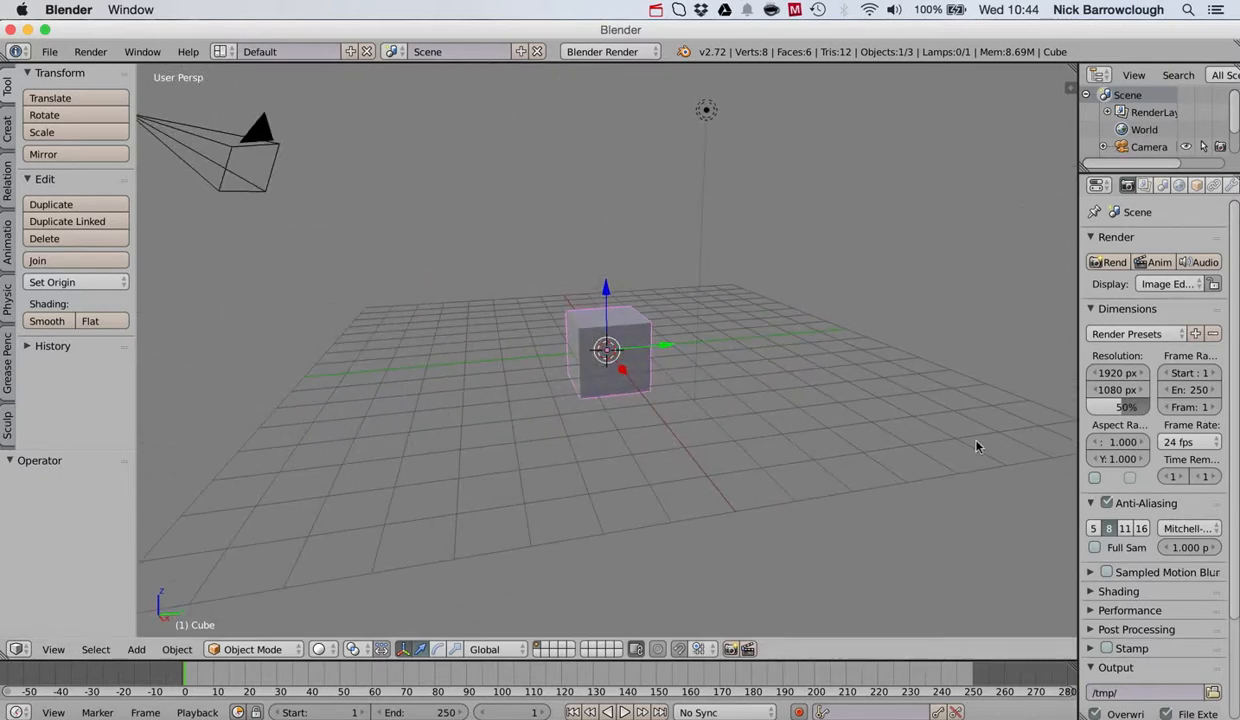
left_click(1070, 89)
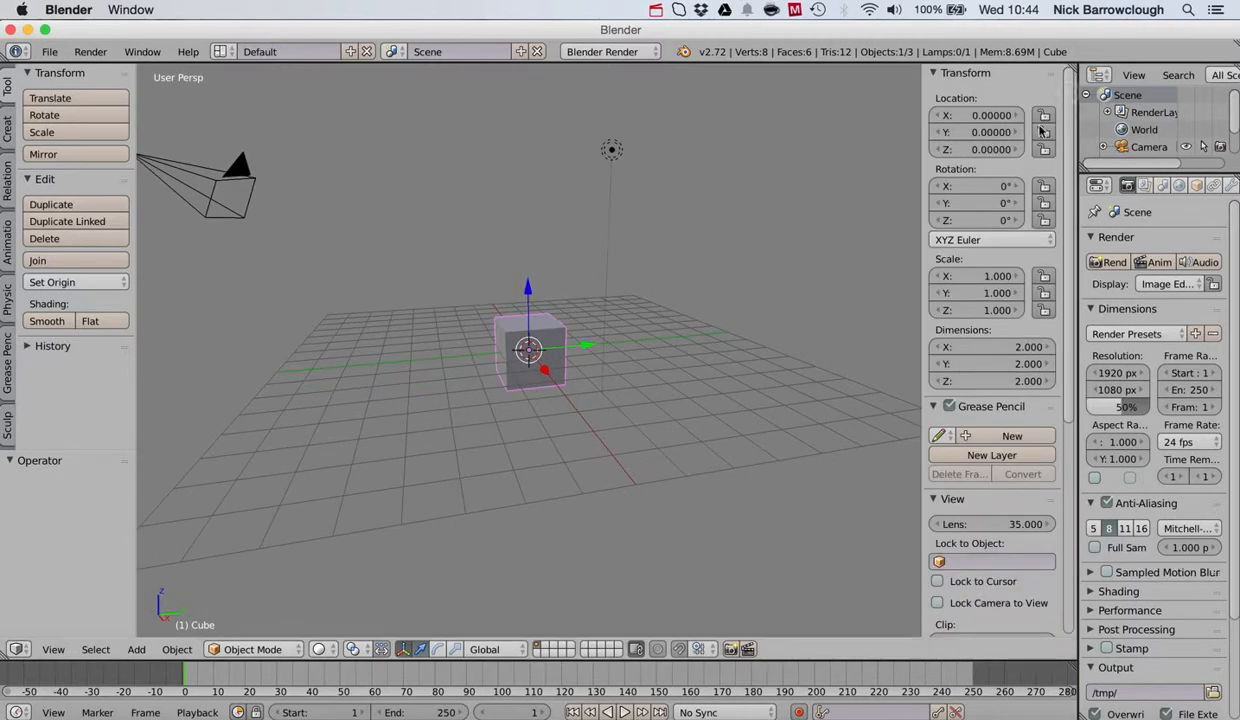
scroll(1007, 567, "down", 8)
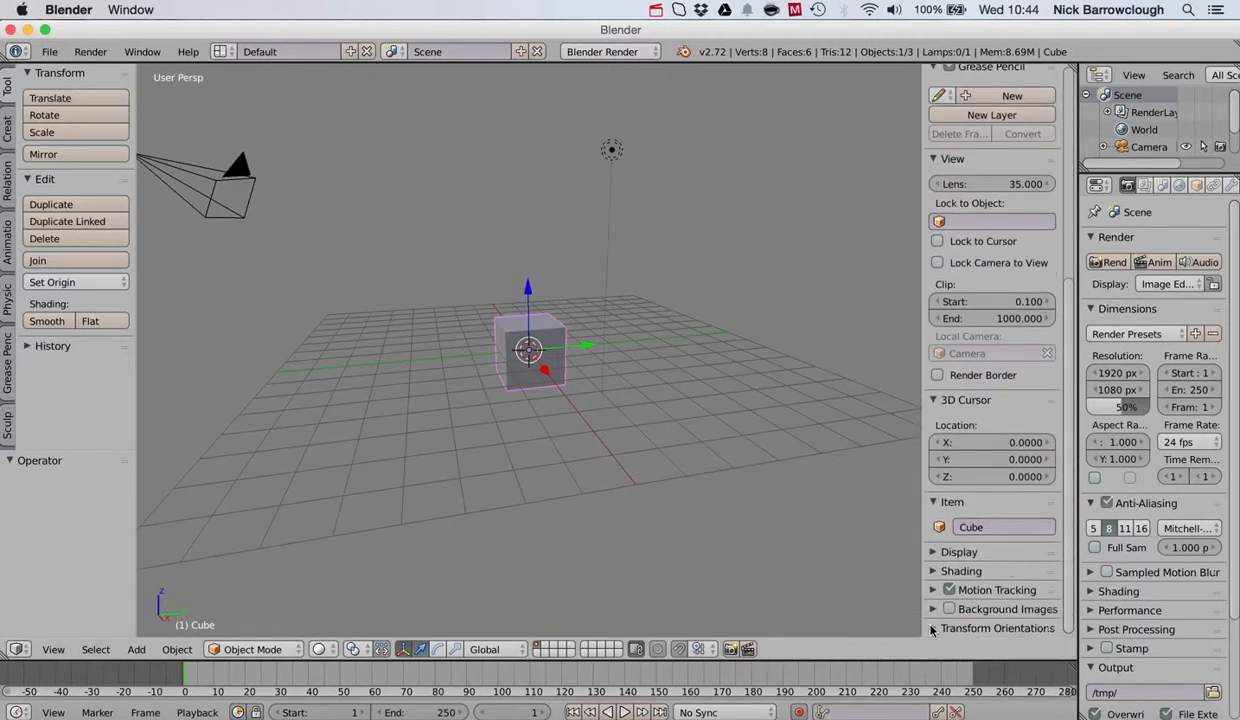
left_click(931, 553)
scroll(955, 580, "down", 2)
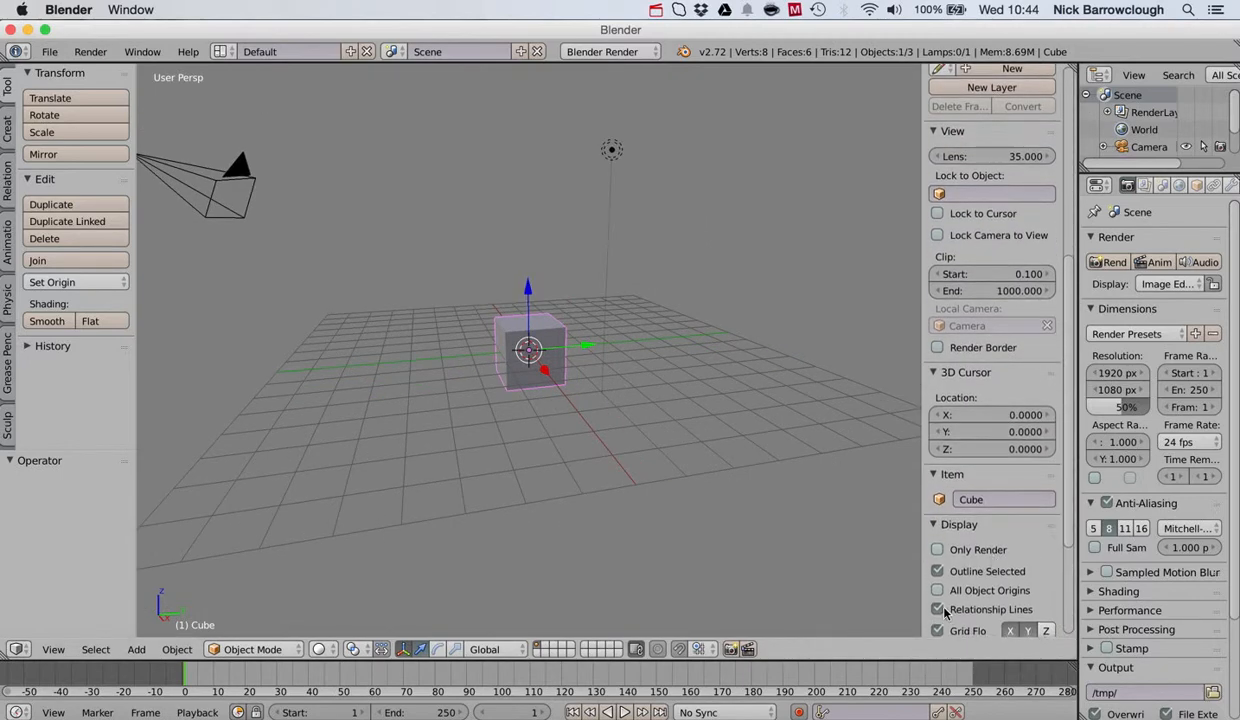
left_click(938, 622)
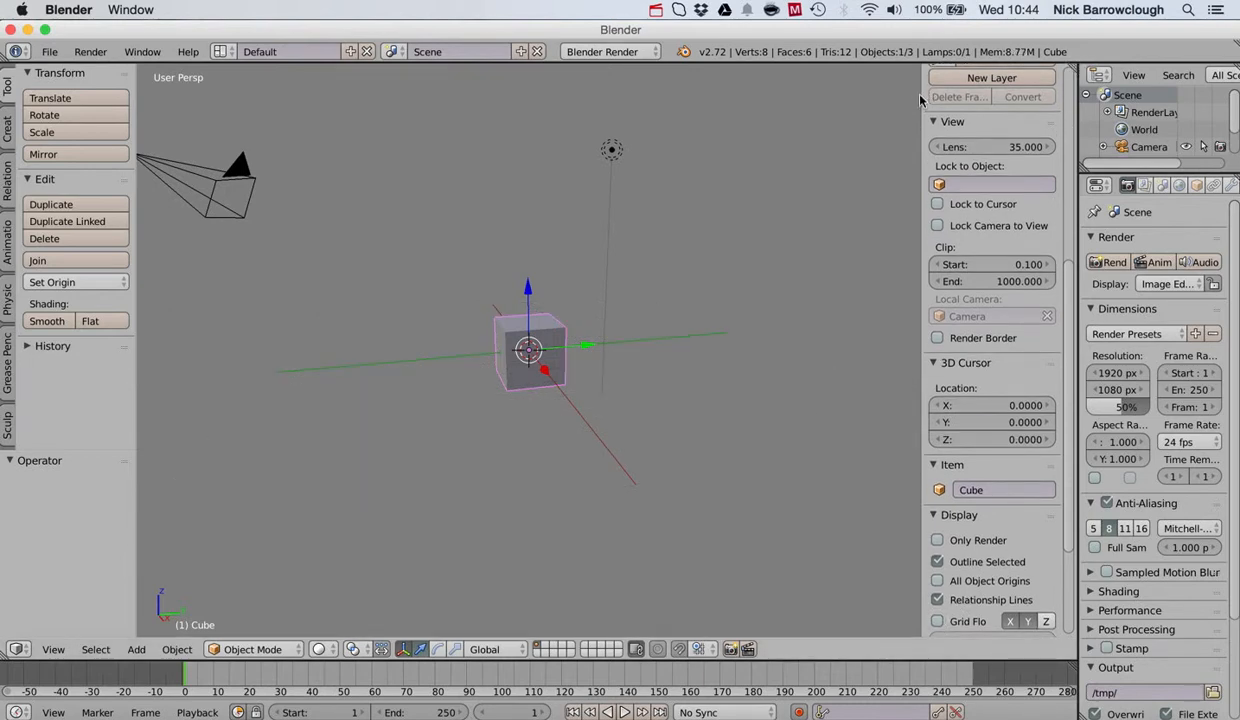
key("n")
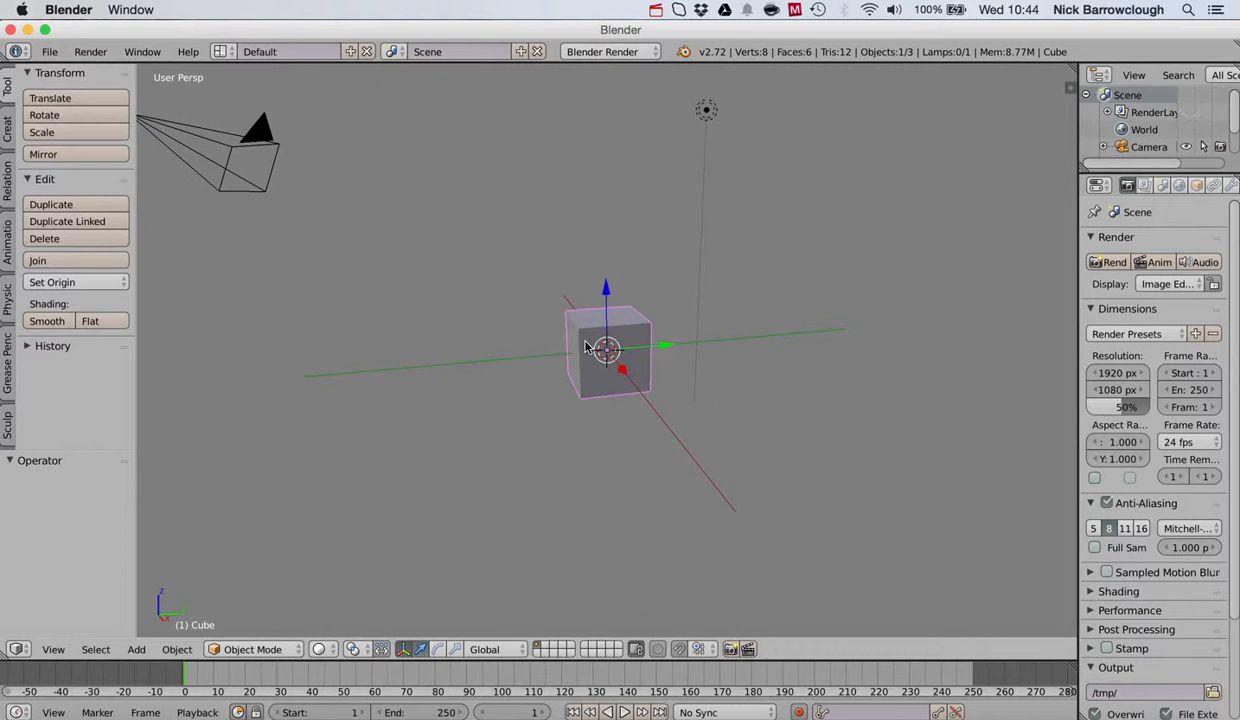
Switch the cube from Object Mode to Edit Mode
scroll(585, 347, "up", 4)
scroll(585, 347, "left", 6)
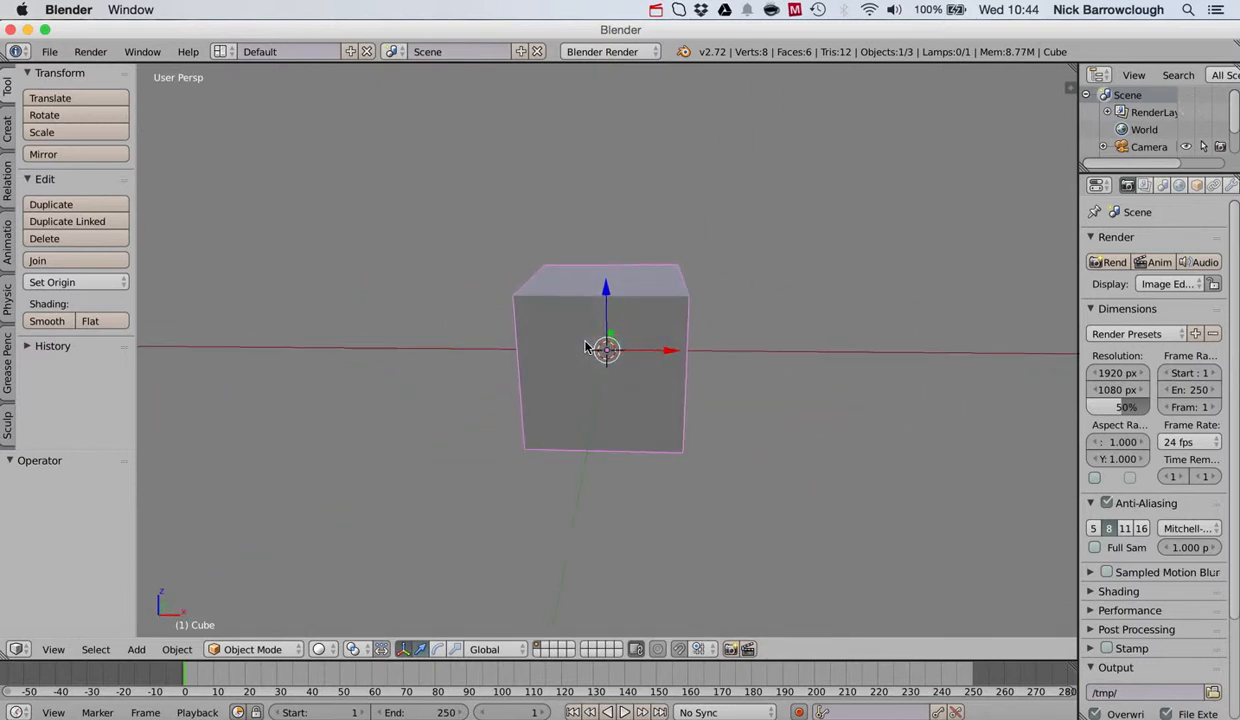
scroll(585, 347, "right", 5)
scroll(585, 347, "up", 3)
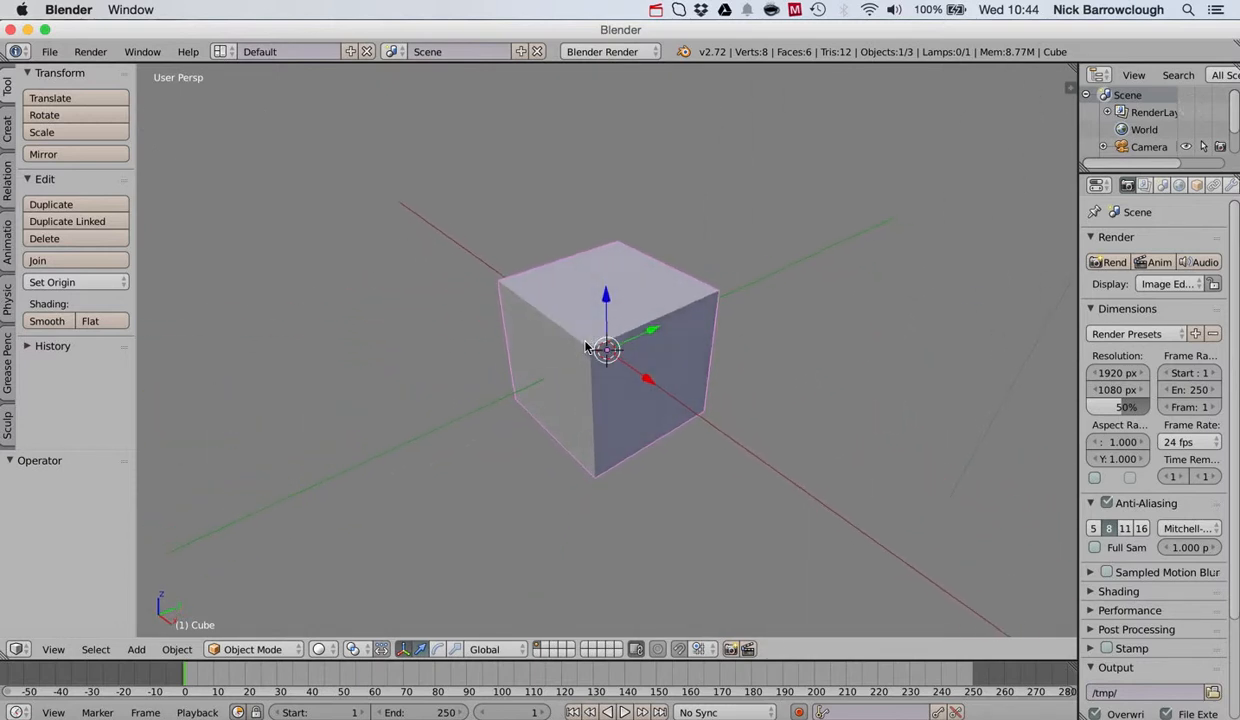
scroll(585, 347, "left", 1)
left_click(243, 651)
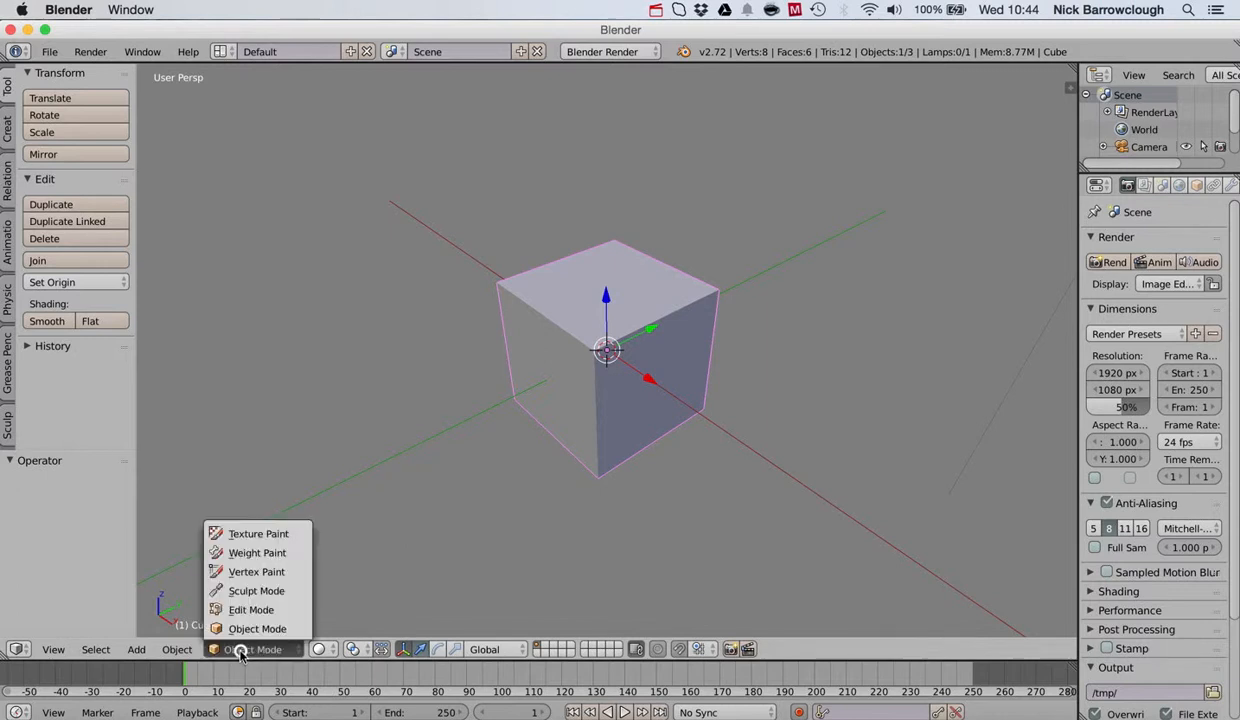
left_click(237, 593)
scroll(750, 229, "down", 3)
scroll(750, 229, "right", 5)
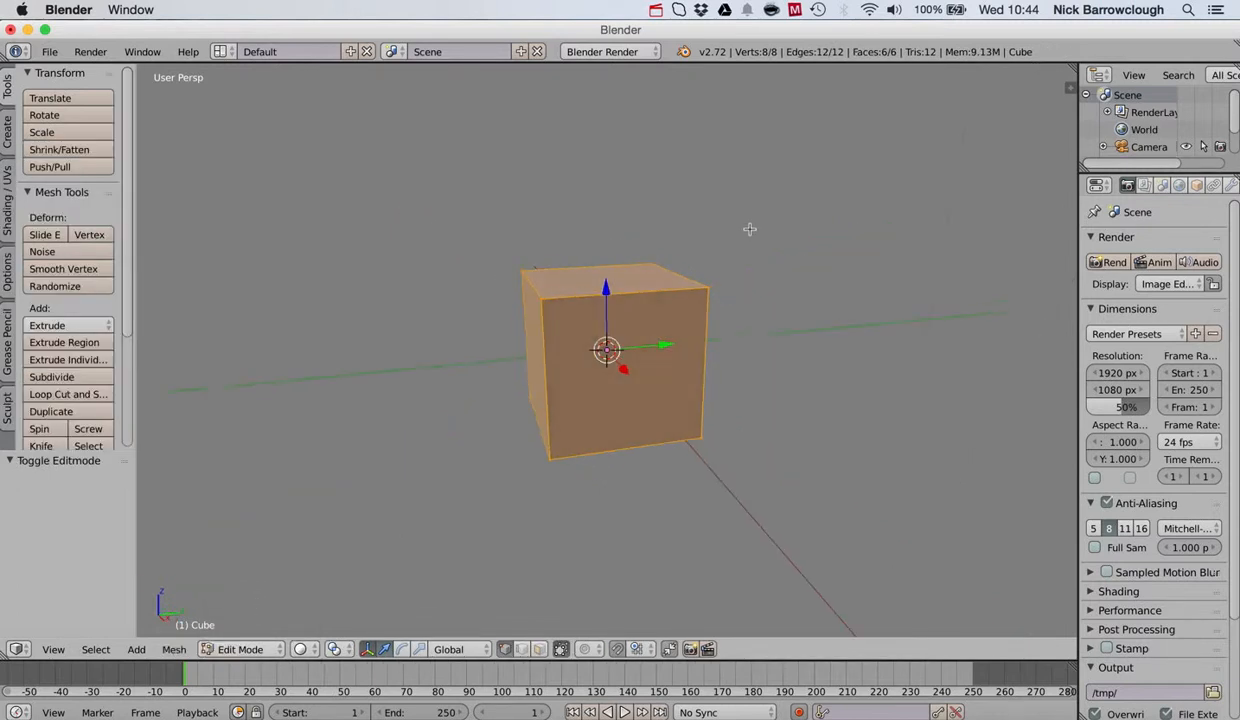
scroll(750, 229, "left", 4)
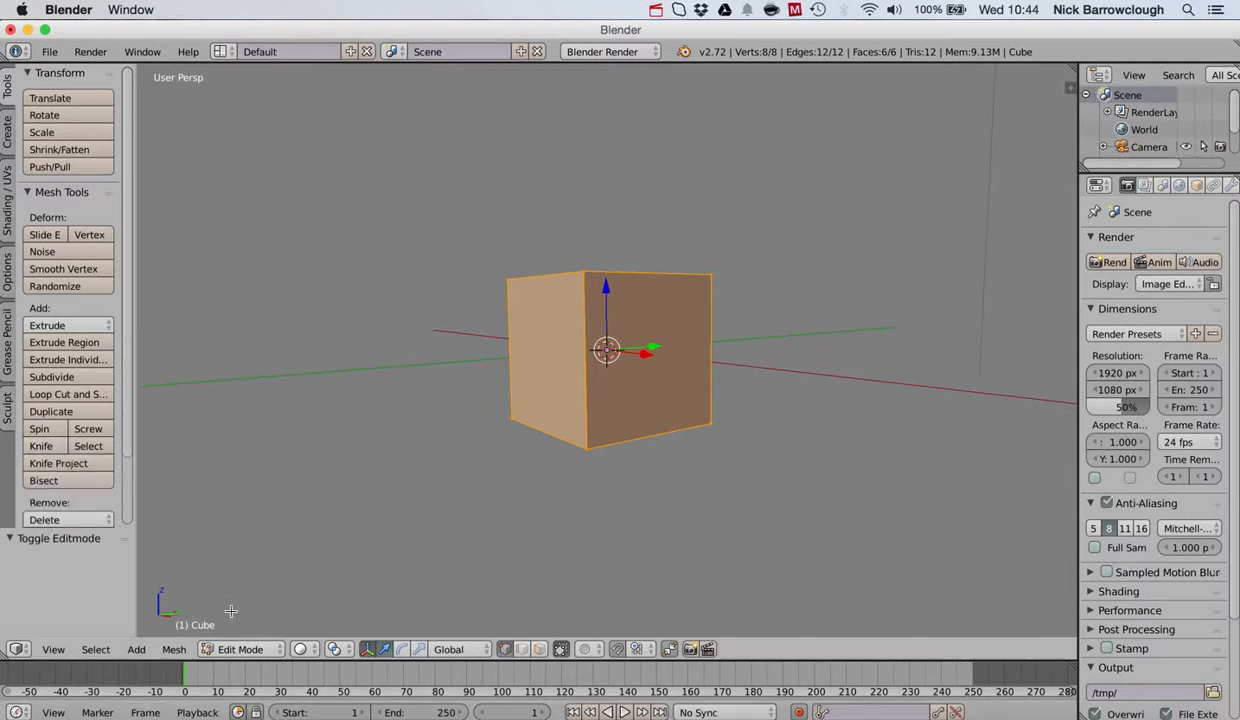
left_click(6, 125)
left_click(8, 92)
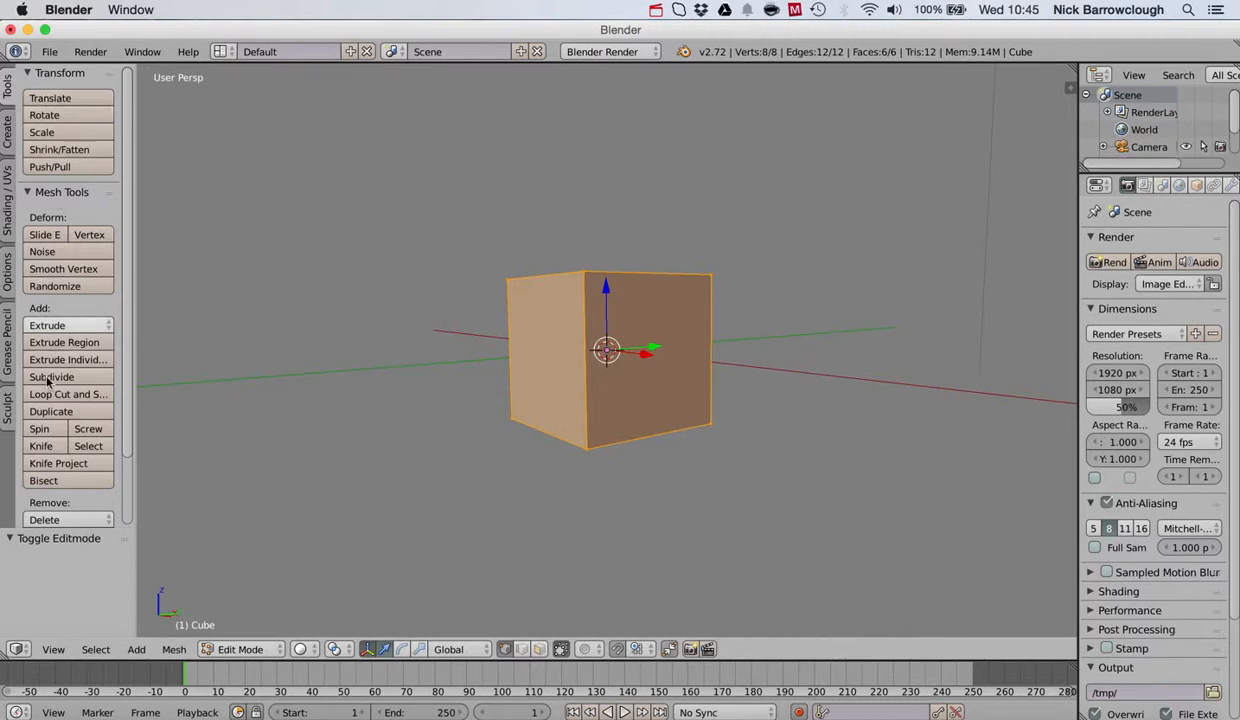
Using edge selection, select the cube's nearest vertical edge, pull it outward along X and lower it about 1.438 along Z
middle_click_drag(673, 262, 652, 296)
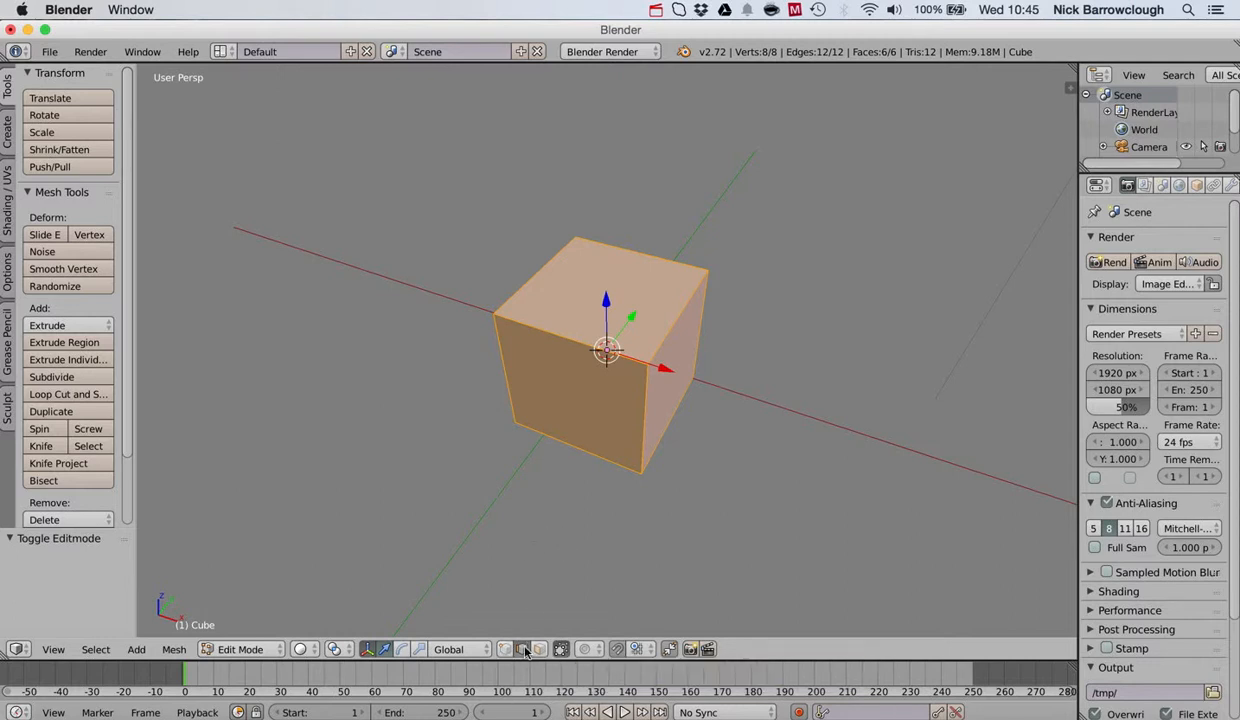
left_click(507, 650)
right_click(644, 411)
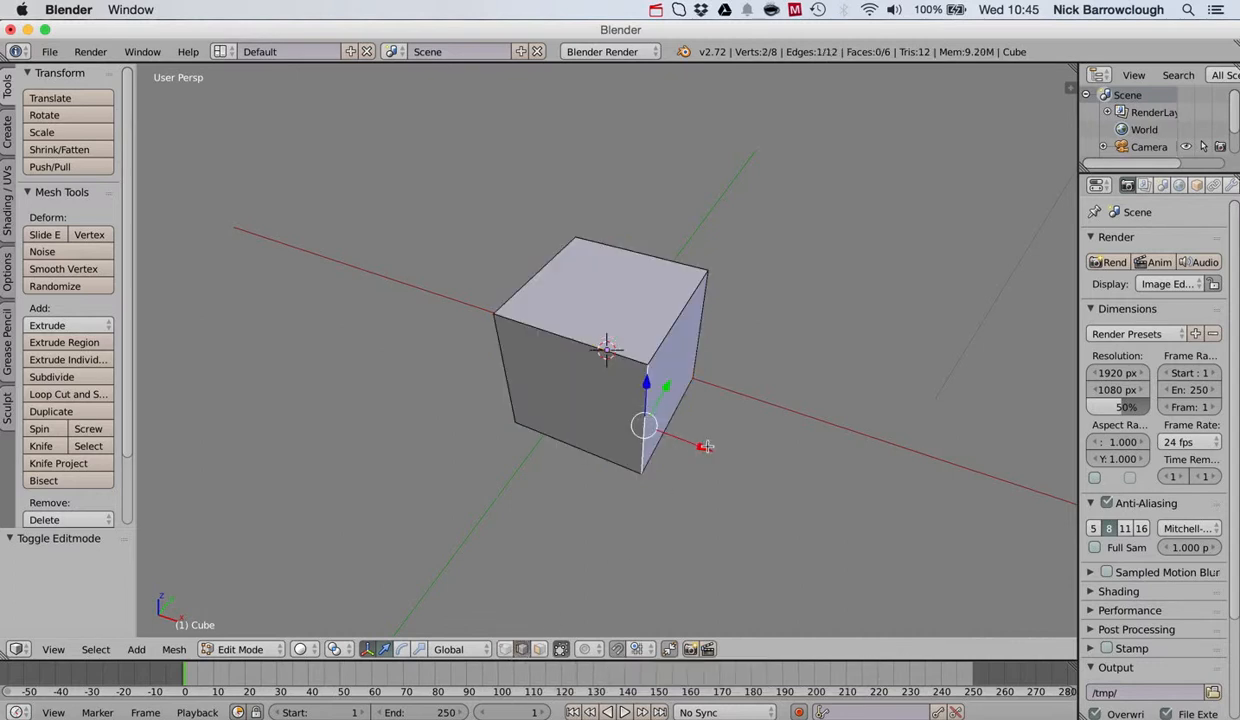
left_click_drag(703, 447, 789, 457)
left_click_drag(732, 414, 712, 490)
Raise the selected edge about 0.526 along Z and shift it about 0.794 along Y
middle_click_drag(712, 490, 785, 380)
scroll(785, 380, "down", 10)
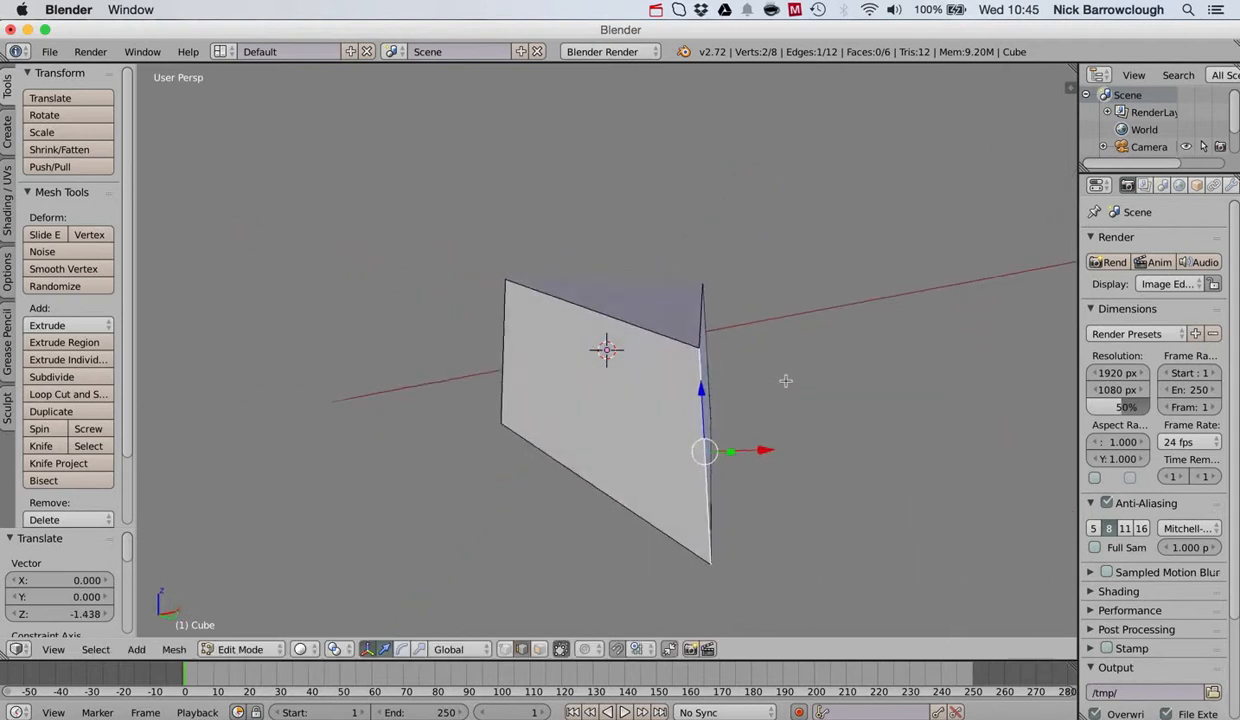
scroll(785, 380, "right", 10)
scroll(685, 372, "right", 10)
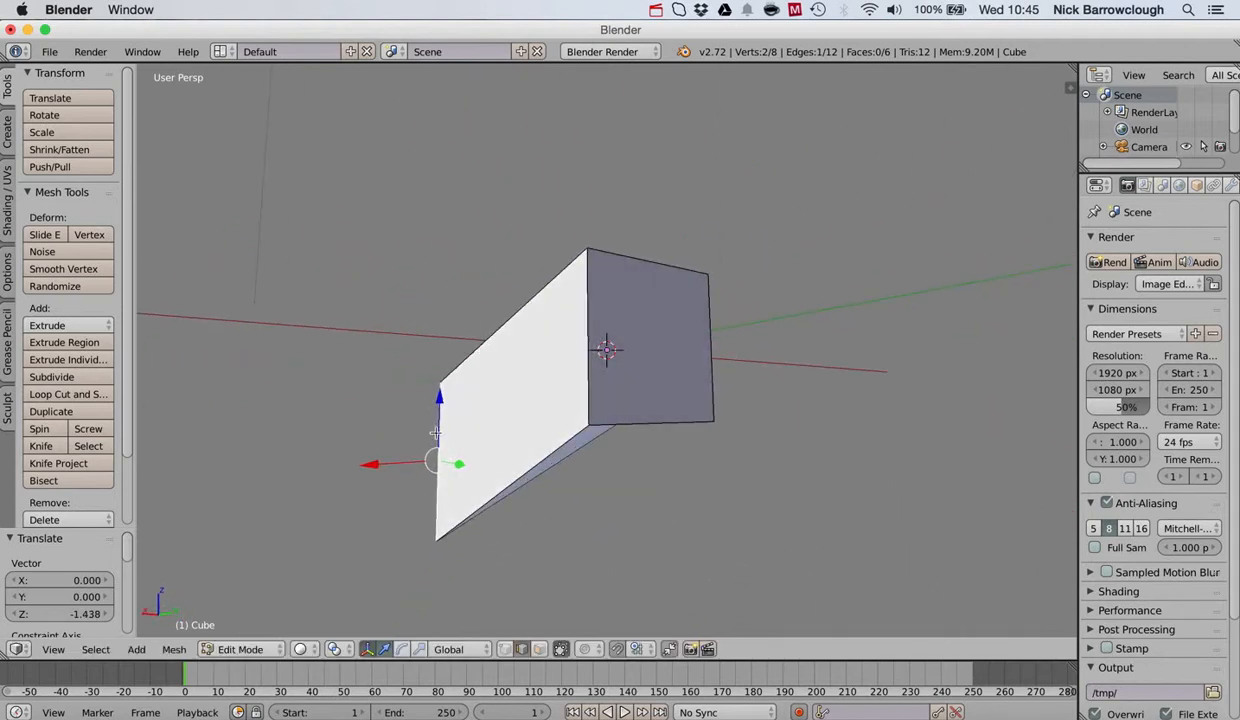
left_click_drag(438, 397, 441, 350)
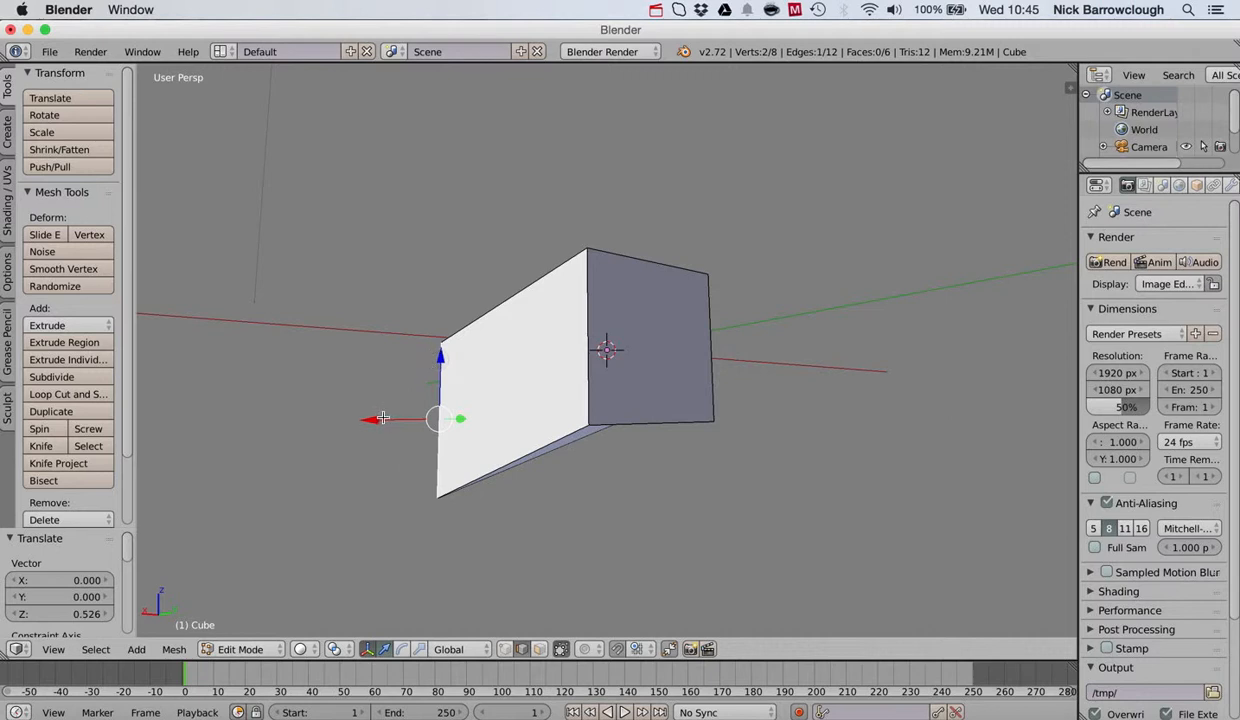
left_click_drag(383, 418, 453, 419)
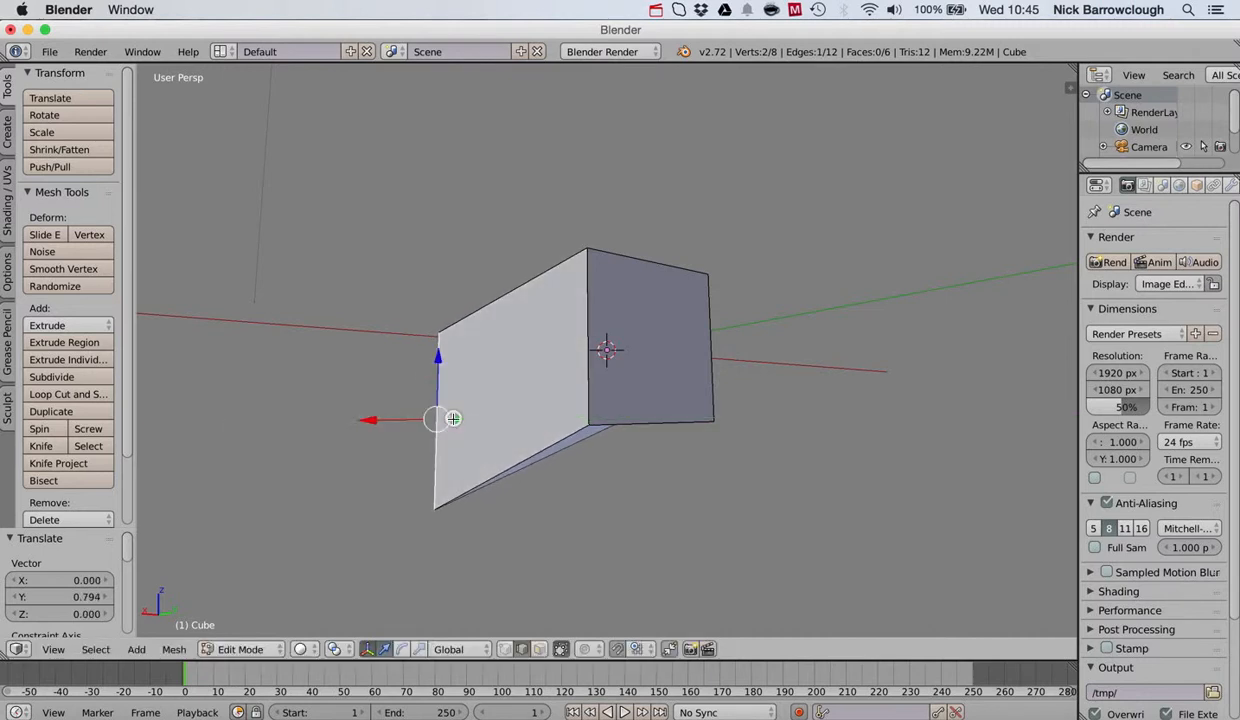
Lower the selected edge about 0.69 along Z
scroll(453, 419, "left", 10)
scroll(453, 419, "up", 10)
scroll(453, 419, "right", 5)
scroll(453, 419, "down", 10)
scroll(453, 419, "right", 5)
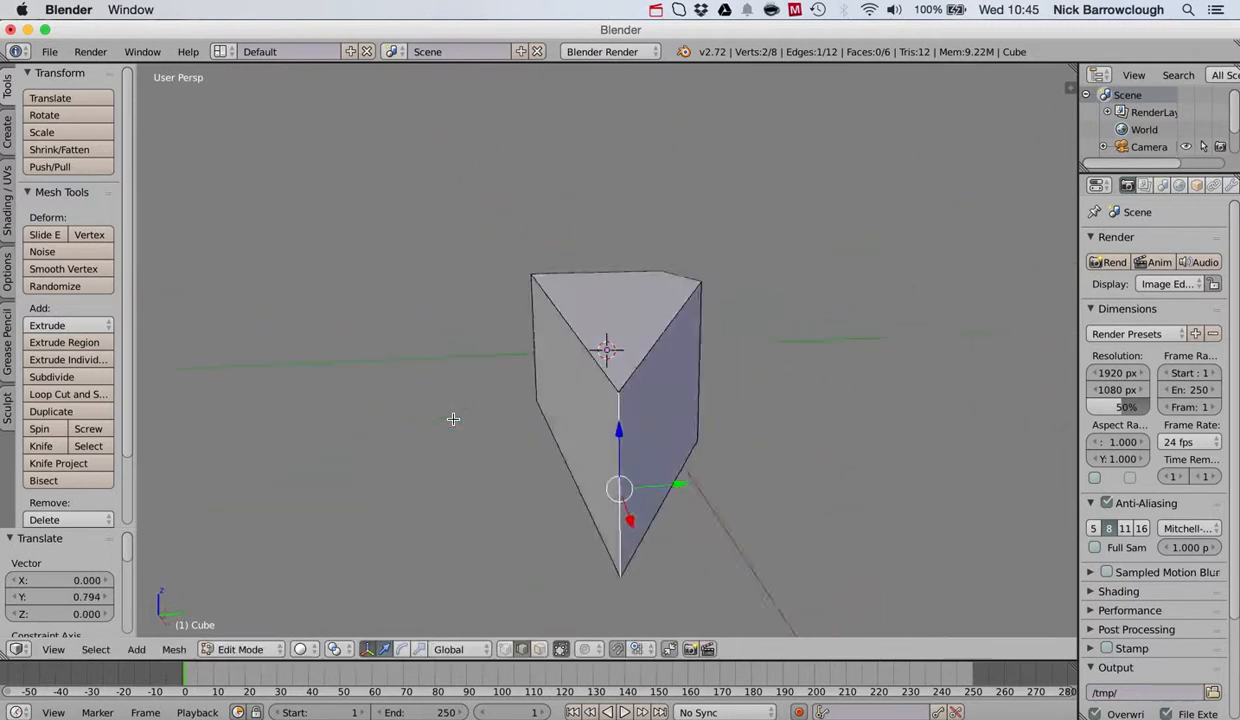
scroll(453, 419, "left", 10)
left_click_drag(732, 396, 729, 450)
Using vertex selection, select the upper corner vertex beside the moved edge and lower it about 1.292 along Z
scroll(729, 449, "left", 10)
scroll(729, 449, "left", 10)
scroll(729, 449, "up", 10)
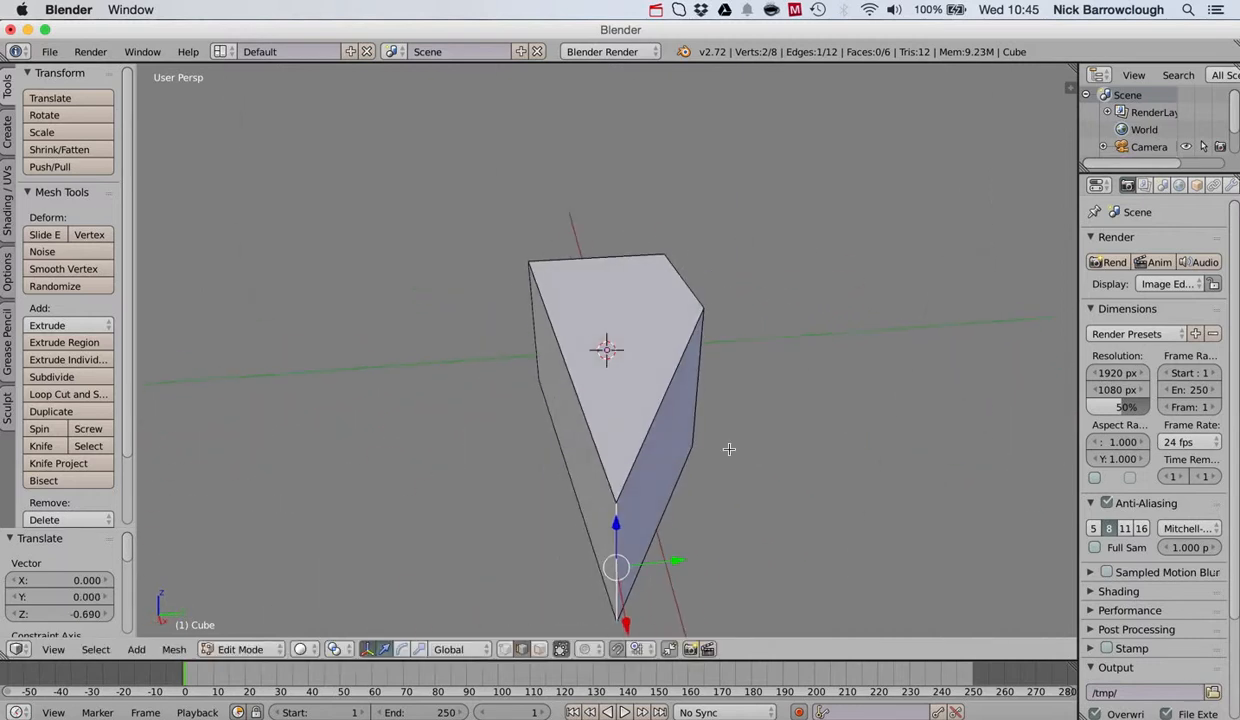
scroll(729, 449, "down", 10)
scroll(729, 449, "left", 10)
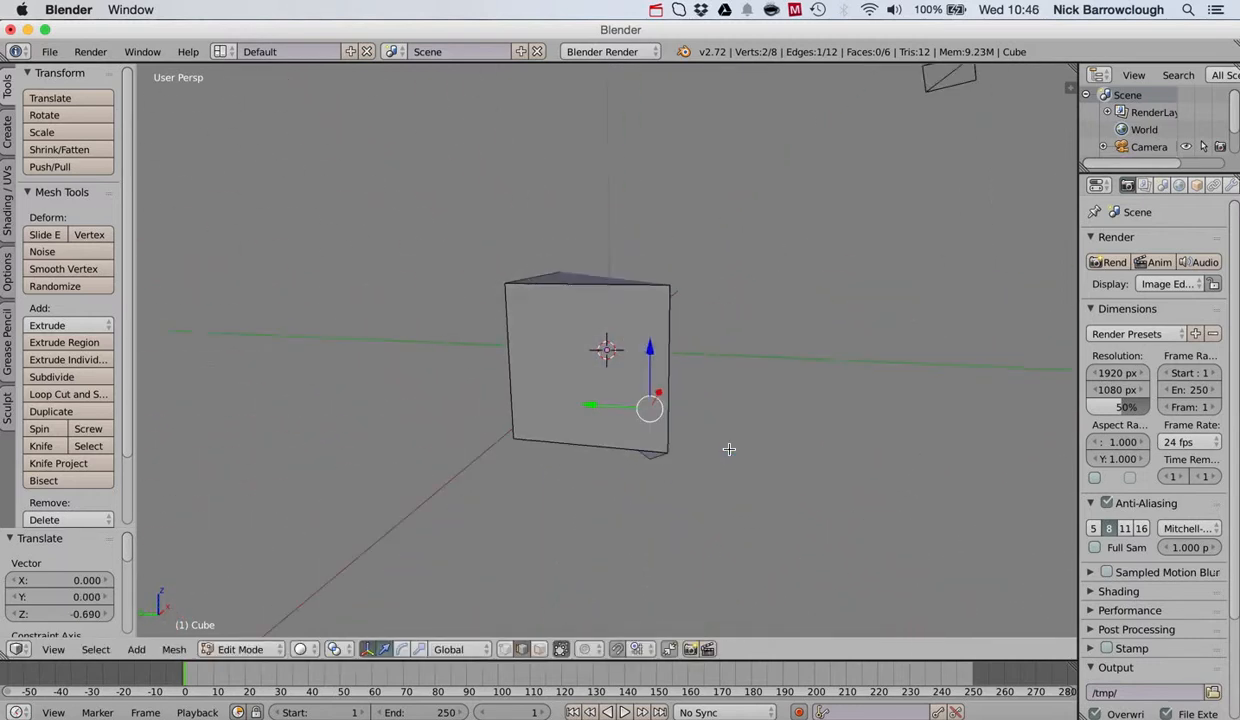
scroll(729, 449, "right", 10)
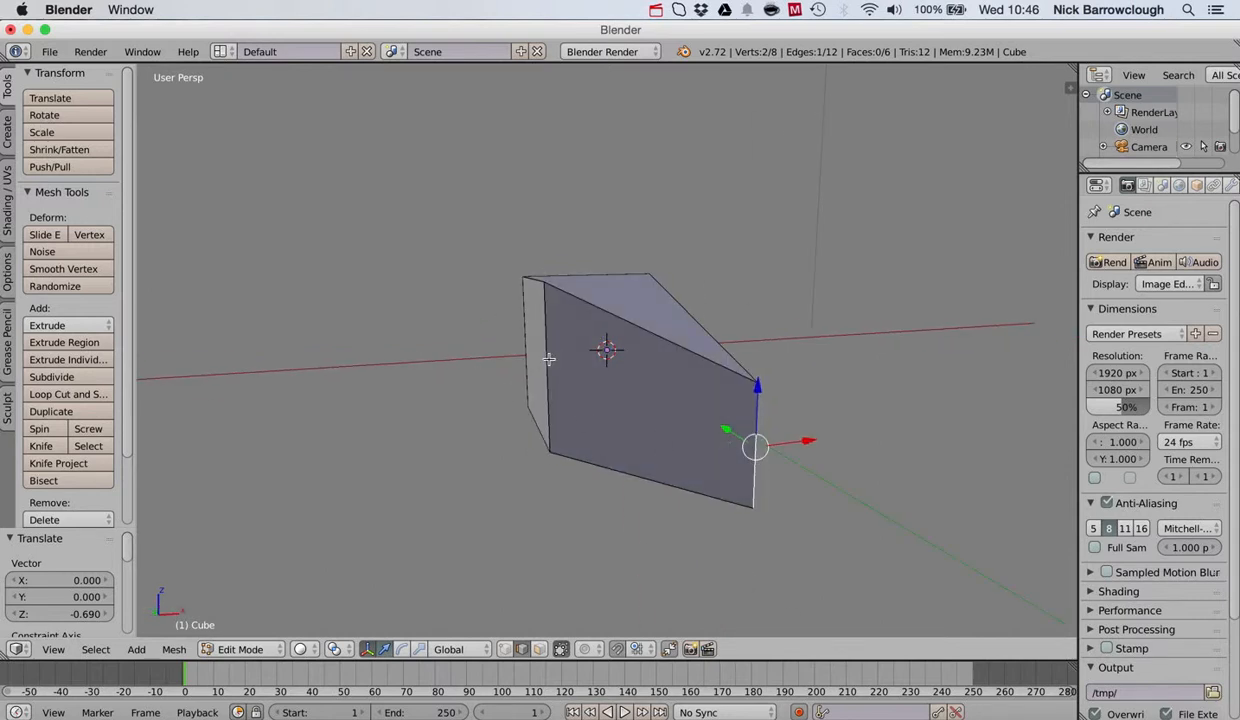
left_click(505, 650)
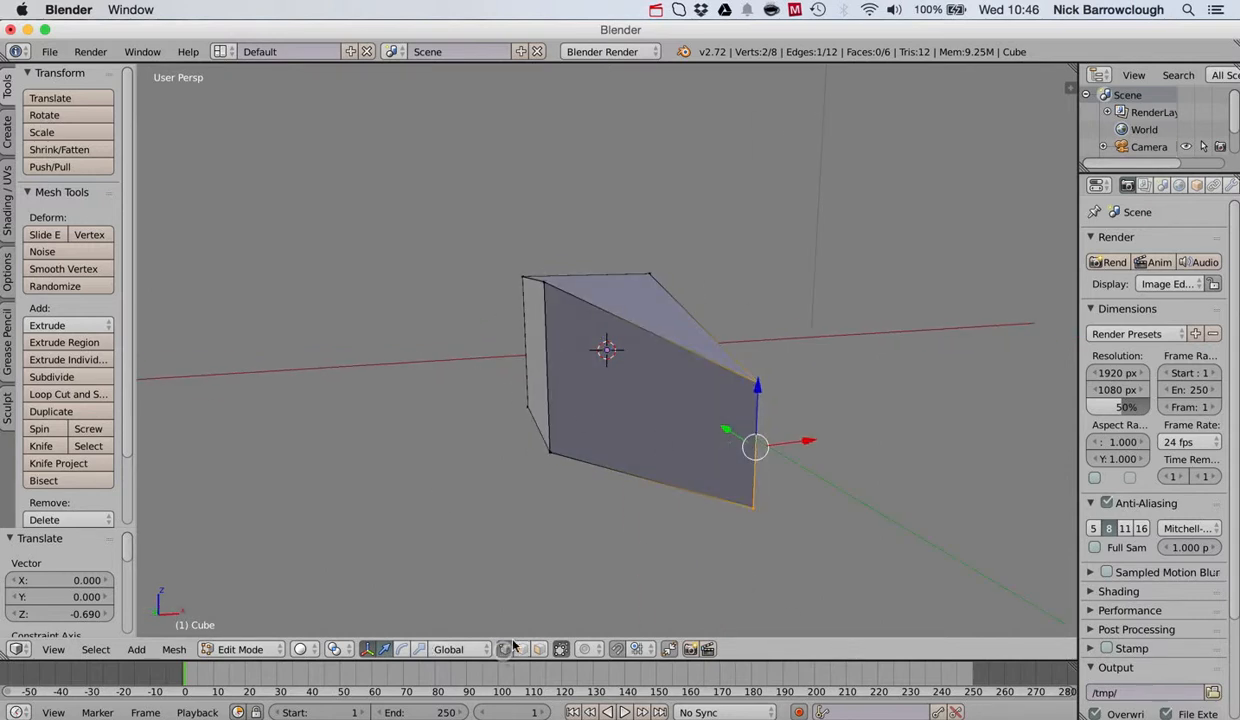
right_click(543, 283)
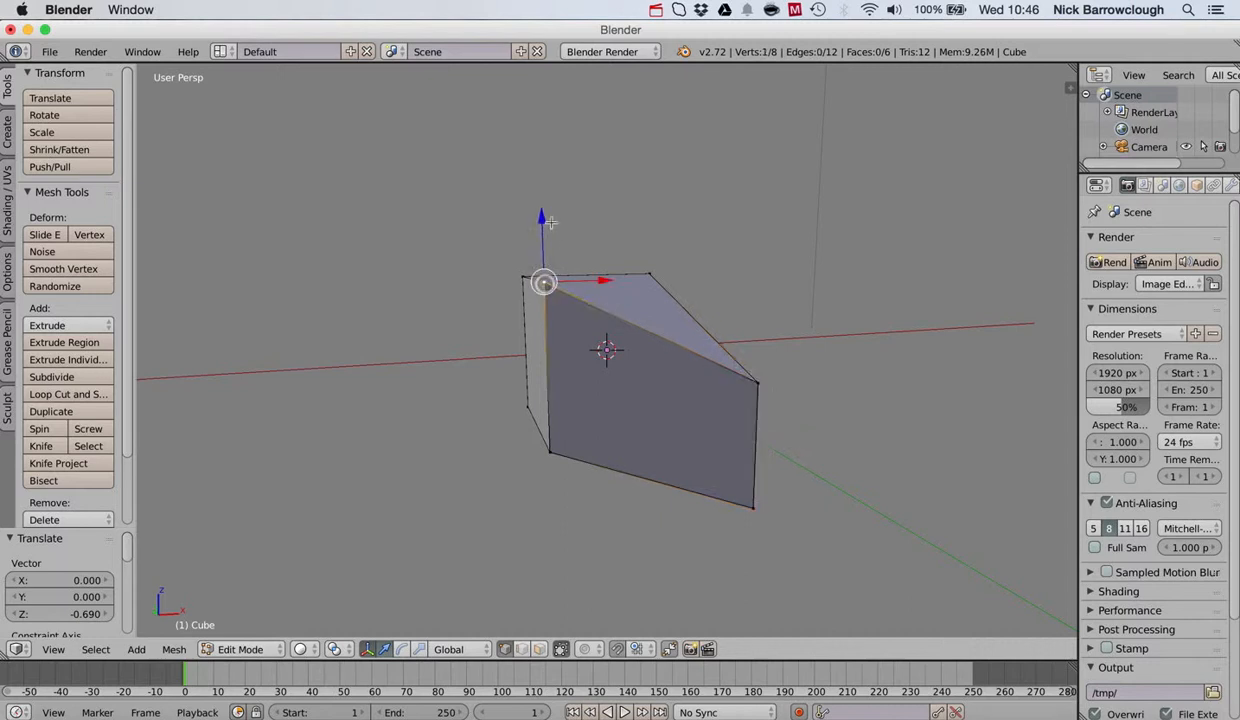
left_click_drag(542, 216, 527, 330)
Shift the lowered corner vertex about 0.891 along X
scroll(527, 330, "right", 10)
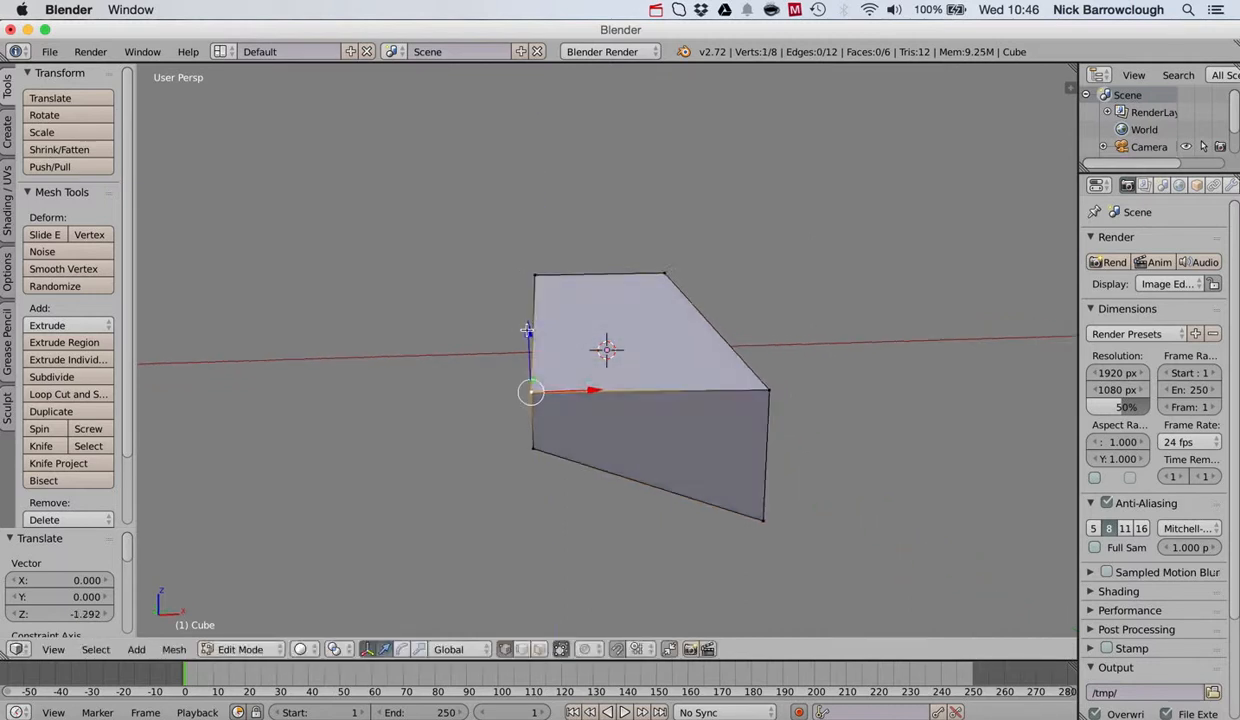
scroll(527, 330, "right", 15)
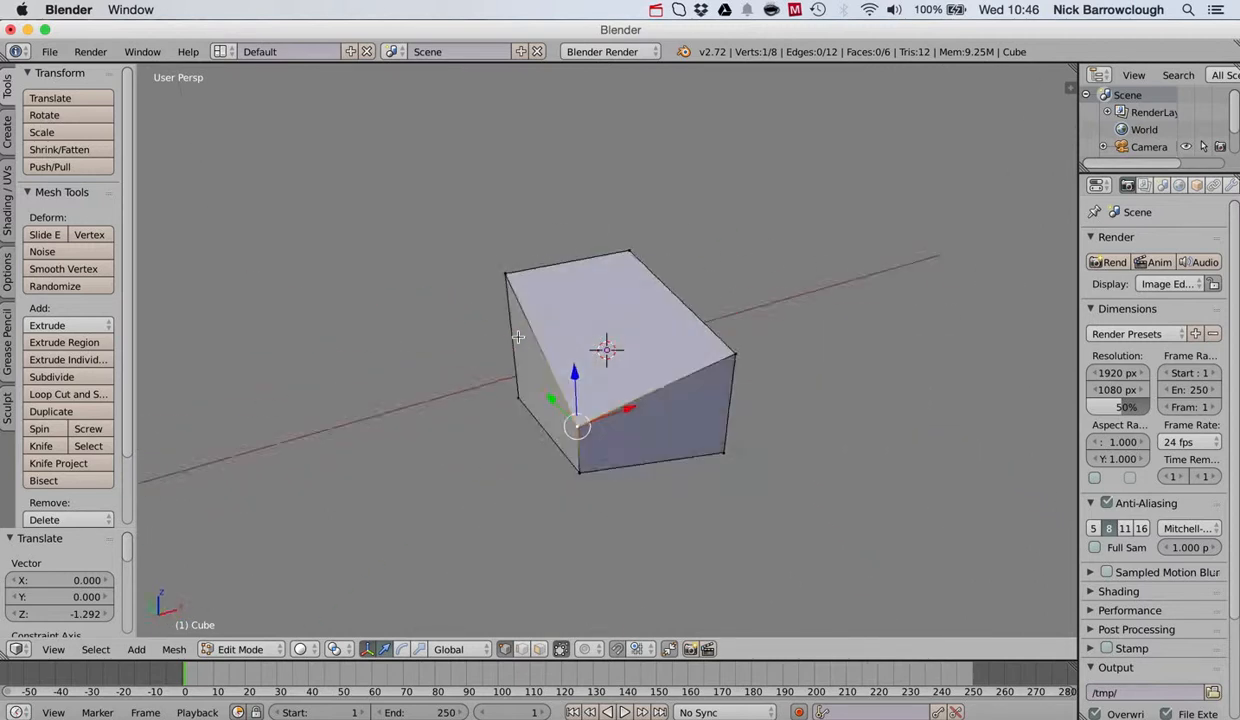
scroll(518, 337, "right", 3)
scroll(679, 462, "right", 10)
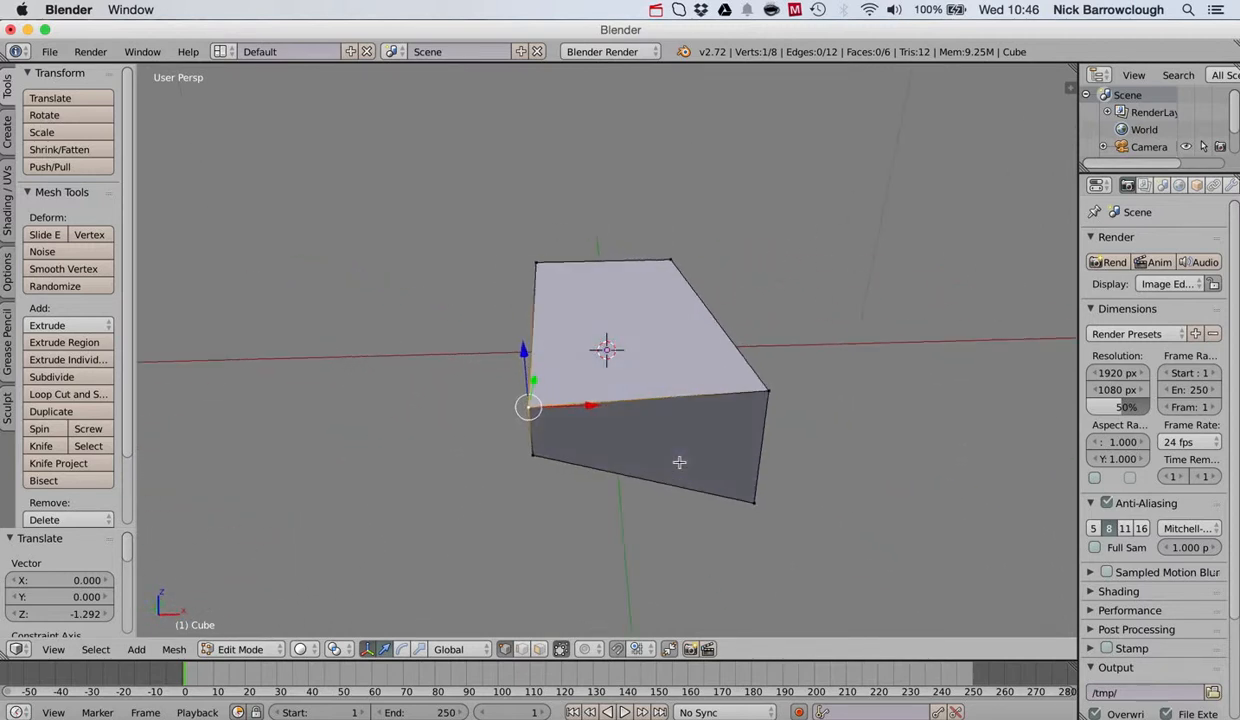
left_click_drag(586, 406, 658, 401)
Select the upper corner vertex behind the pulled-out edge and move it about -0.493 along Y
scroll(658, 401, "right", 10)
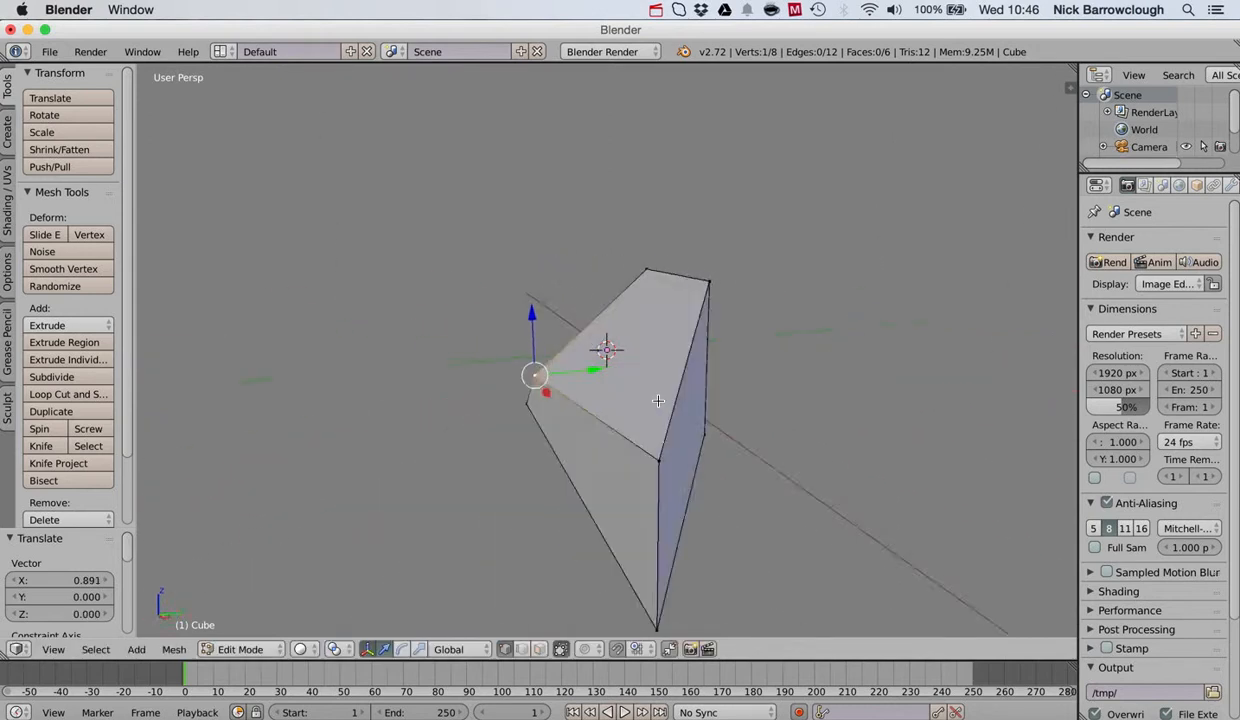
right_click(714, 279)
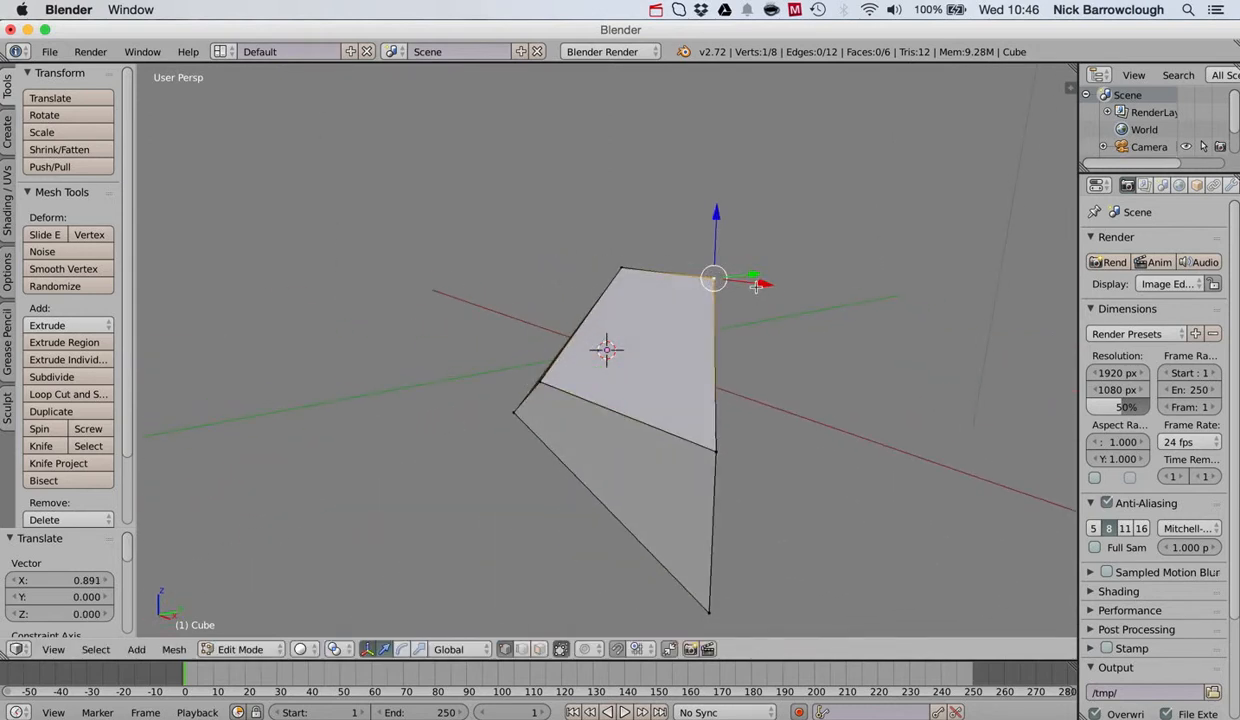
left_click_drag(757, 287, 688, 277)
Dismiss the mail notification and move the selected top vertex about another -1.315 along Y
scroll(688, 277, "right", 10)
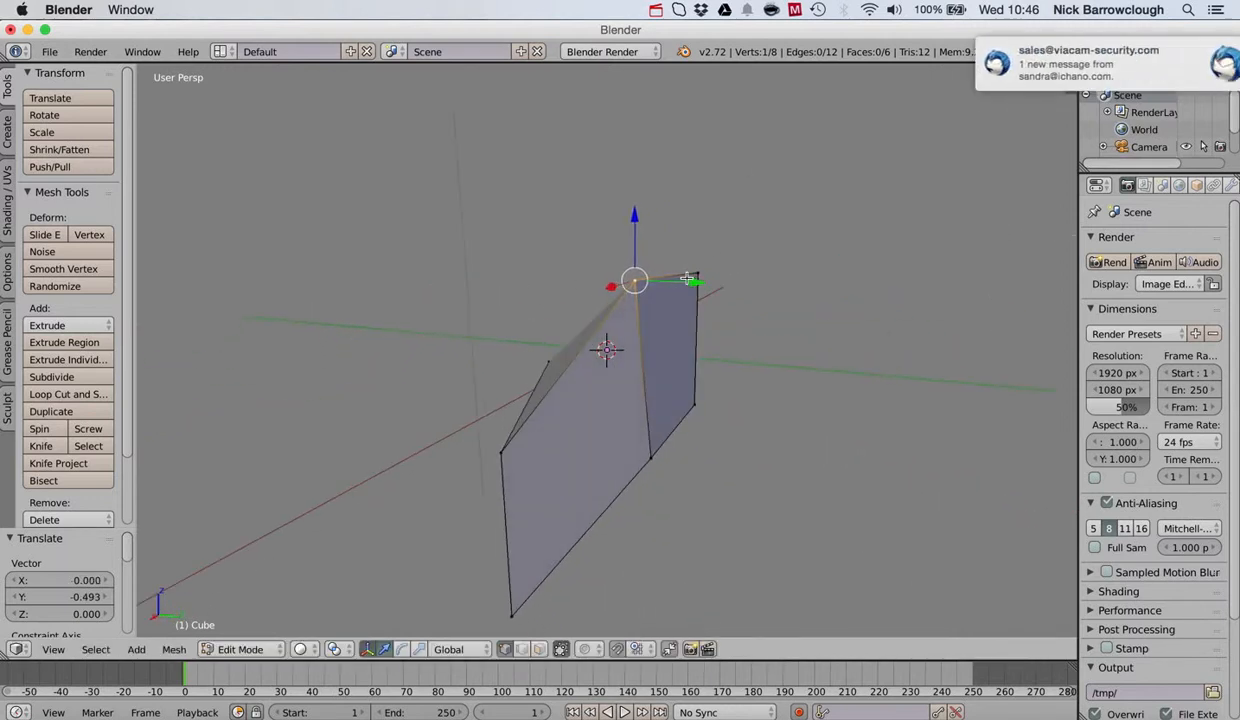
scroll(687, 278, "right", 2)
left_click_drag(1013, 58, 1165, 58)
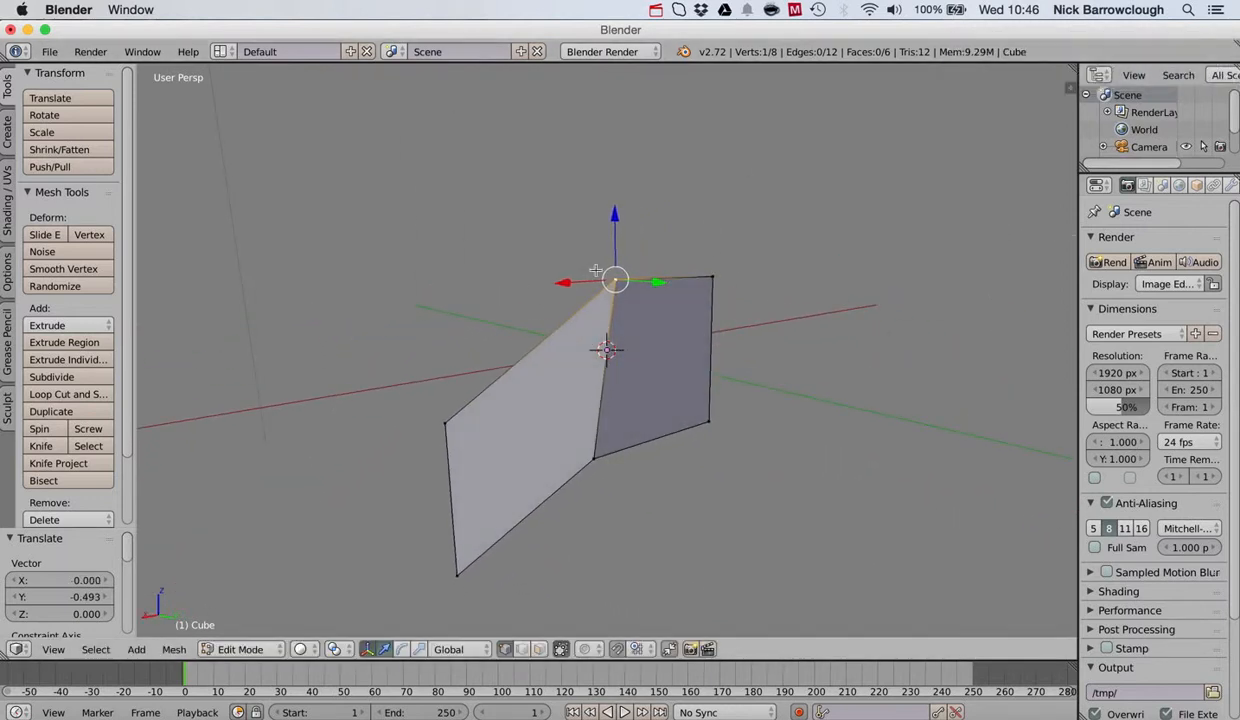
left_click_drag(658, 285, 599, 282)
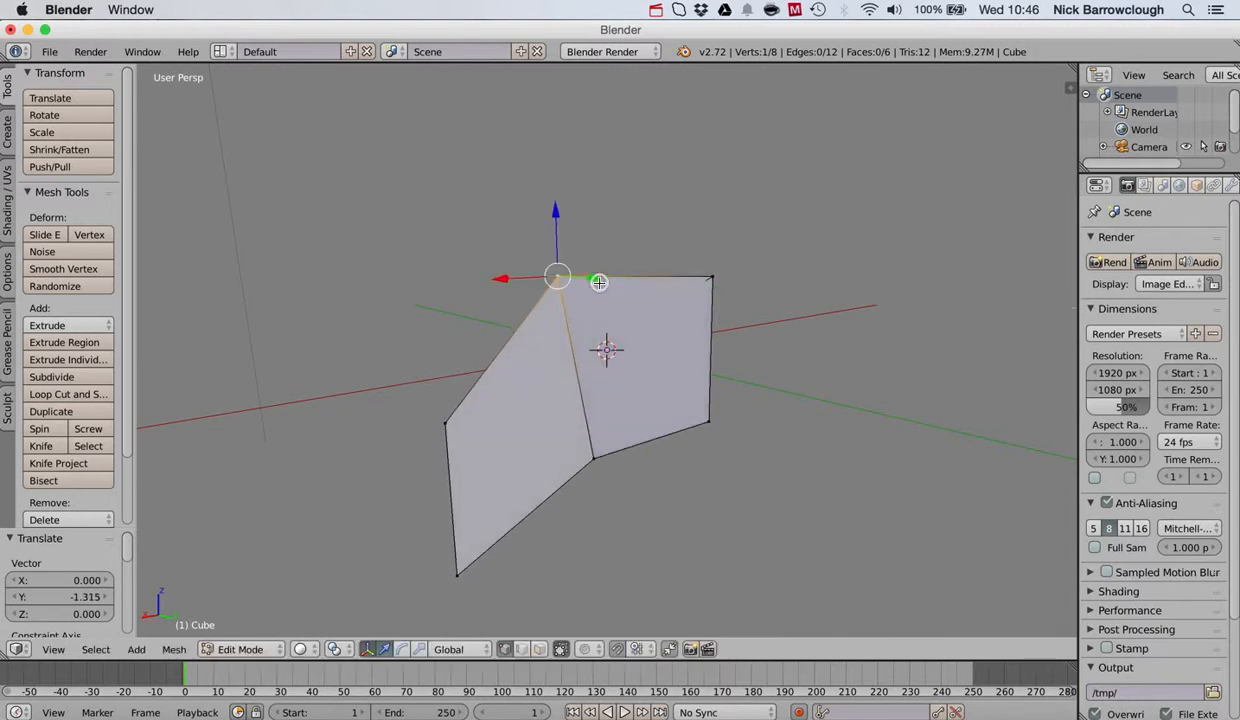
Using face selection, select the side face beneath the peak vertex and move it about 1.676 along Y
scroll(599, 283, "right", 10)
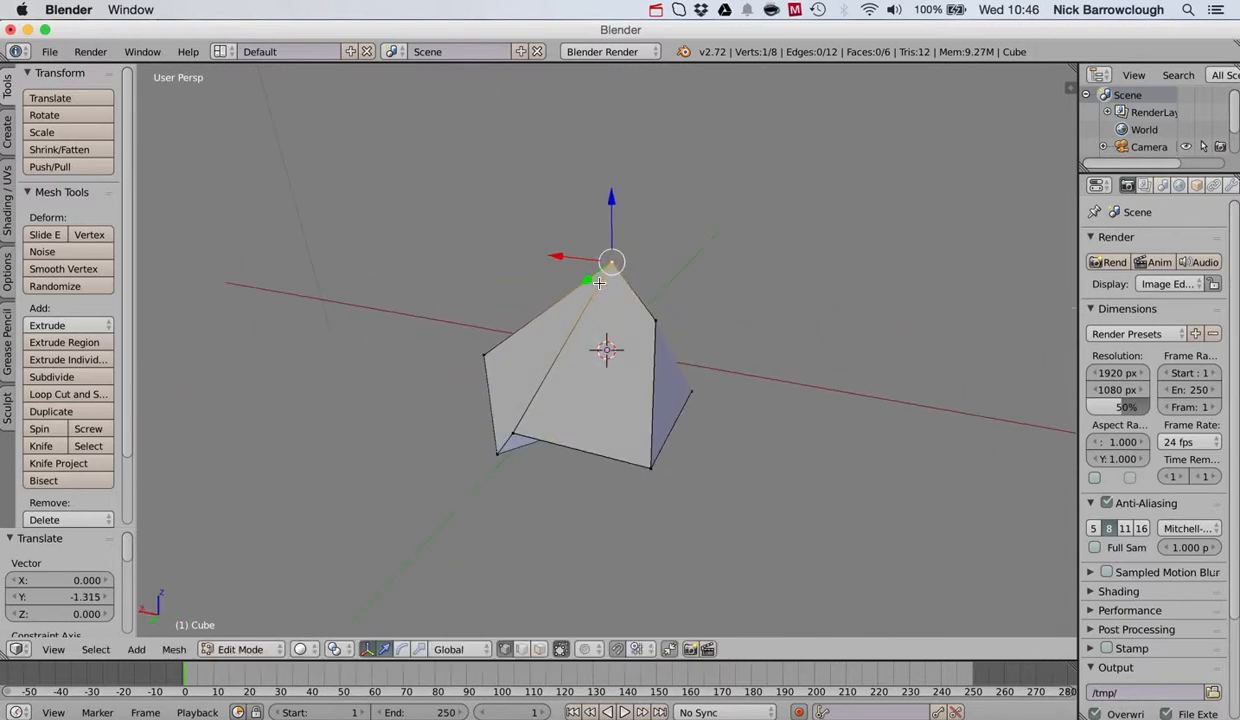
left_click(537, 650)
right_click(599, 396)
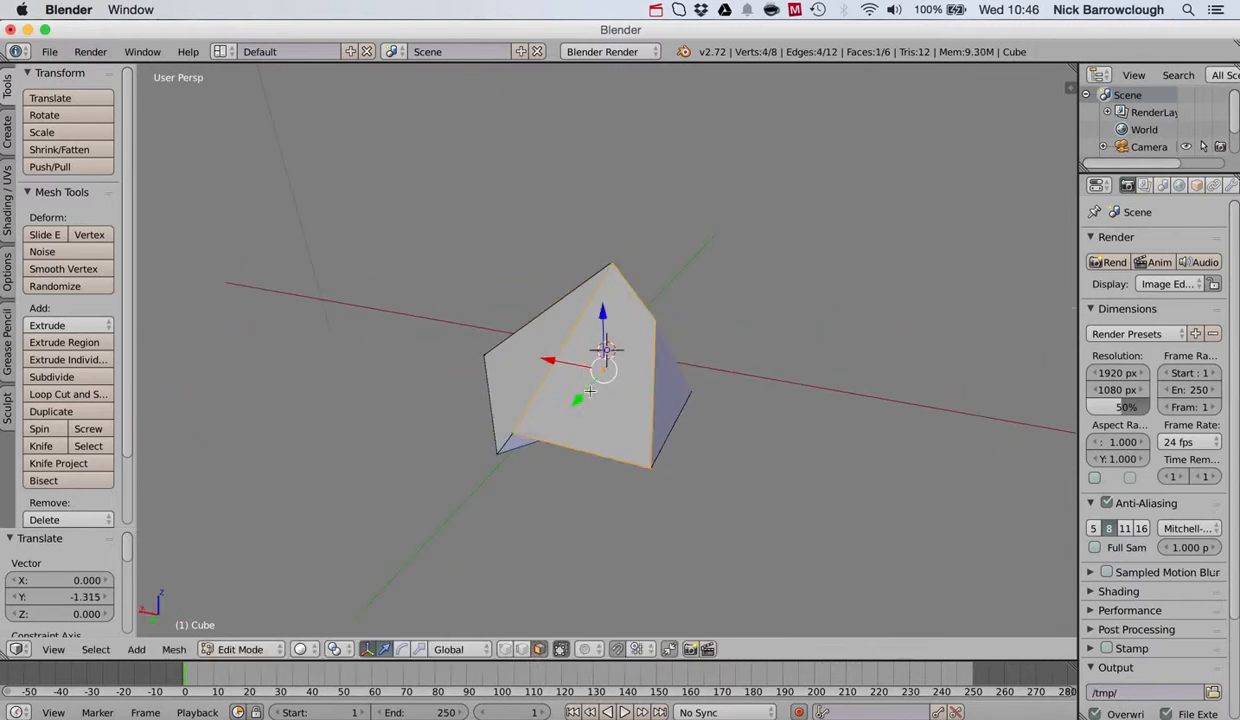
left_click_drag(580, 399, 512, 470)
Select the slanted end face below the peak and move it about 0.713 along Y
scroll(512, 470, "right", 10)
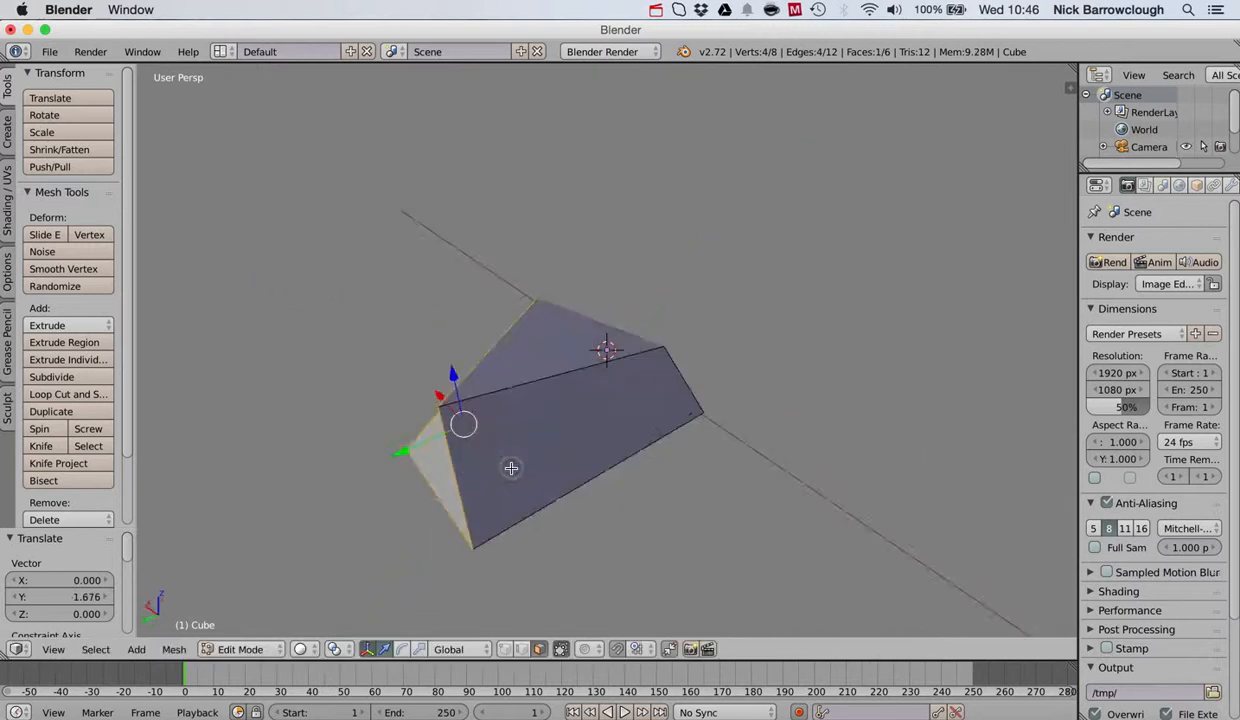
scroll(511, 468, "right", 15)
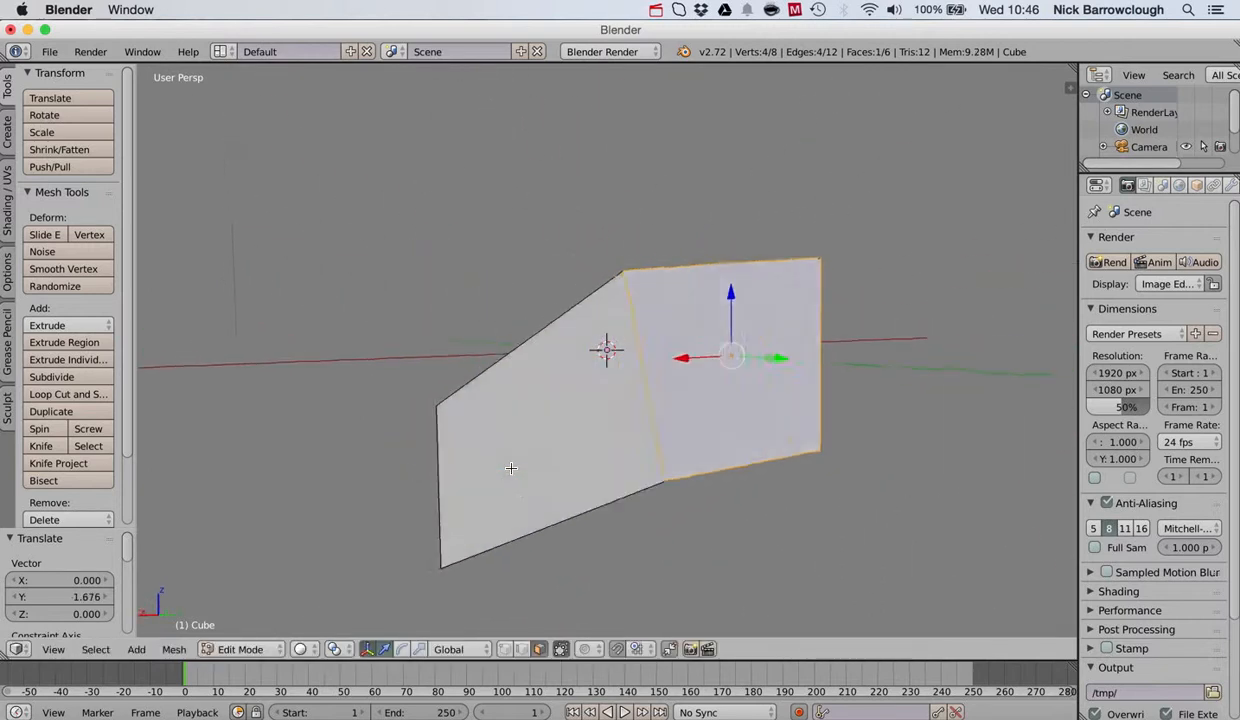
scroll(511, 468, "right", 5)
right_click(611, 450)
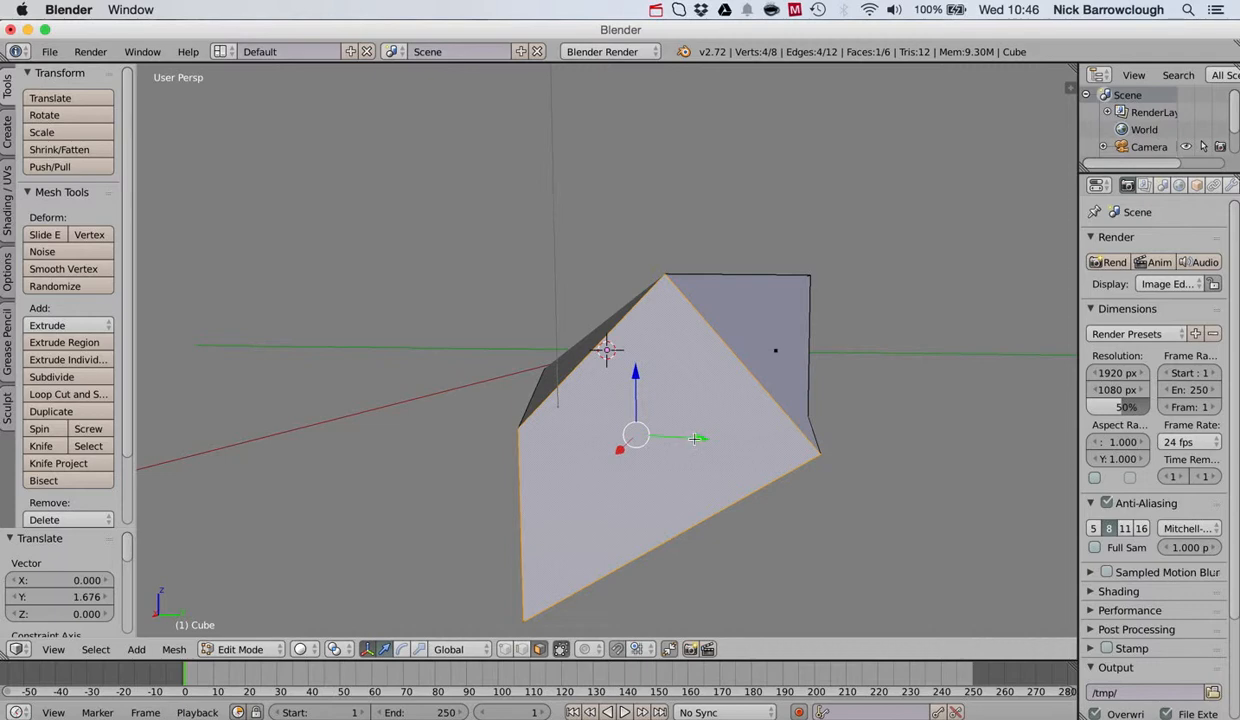
left_click_drag(694, 439, 761, 441)
Examine the reshaped mesh from several sides
scroll(759, 456, "left", 10)
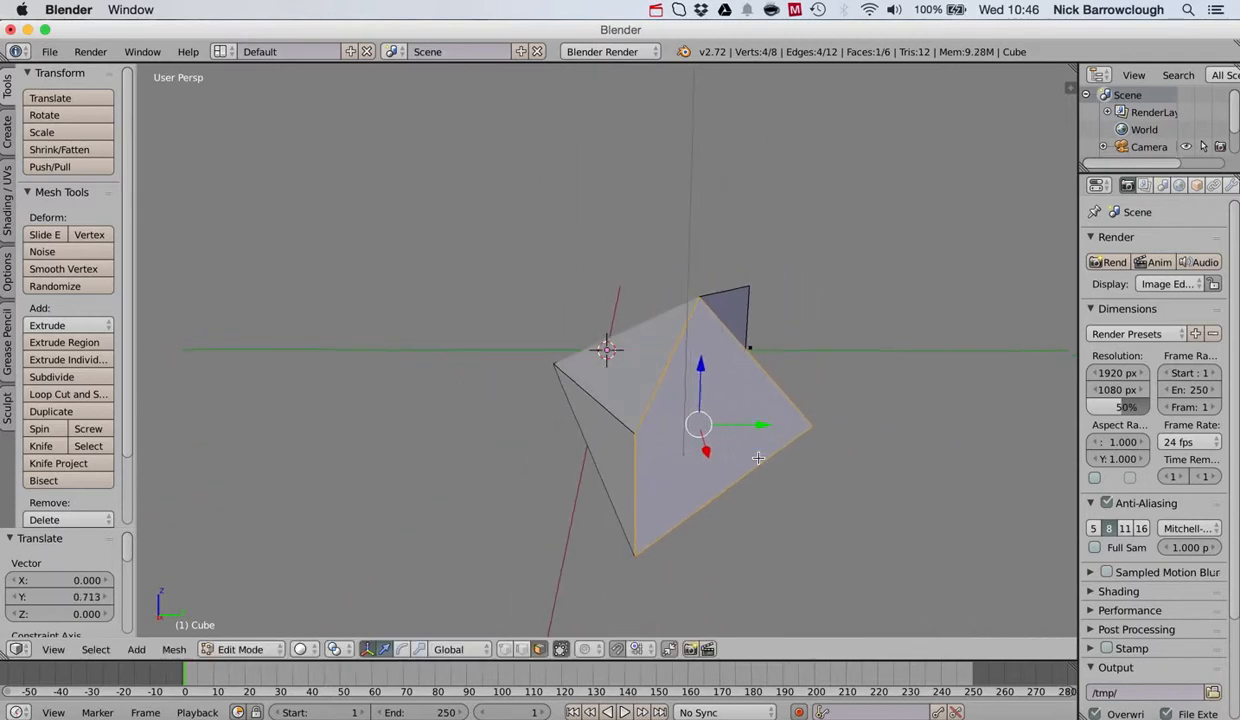
scroll(758, 458, "left", 10)
scroll(758, 458, "down", 5)
scroll(758, 458, "right", 10)
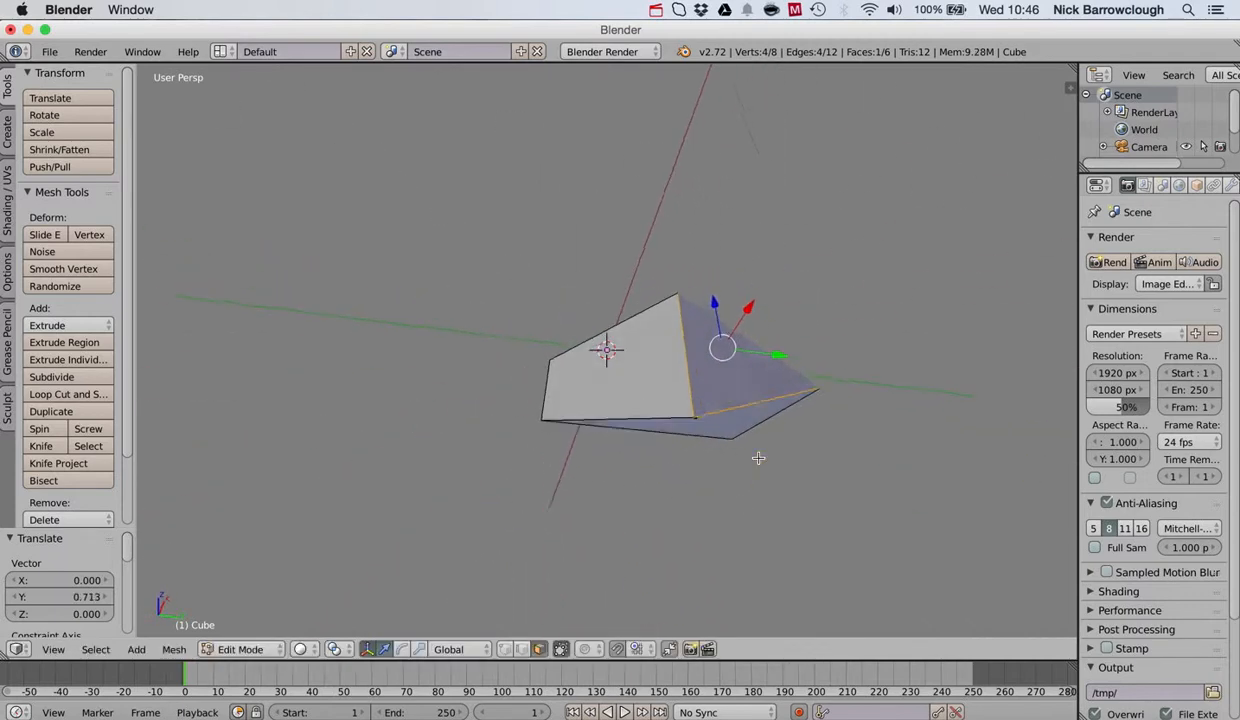
scroll(758, 458, "up", 8)
scroll(758, 458, "right", 10)
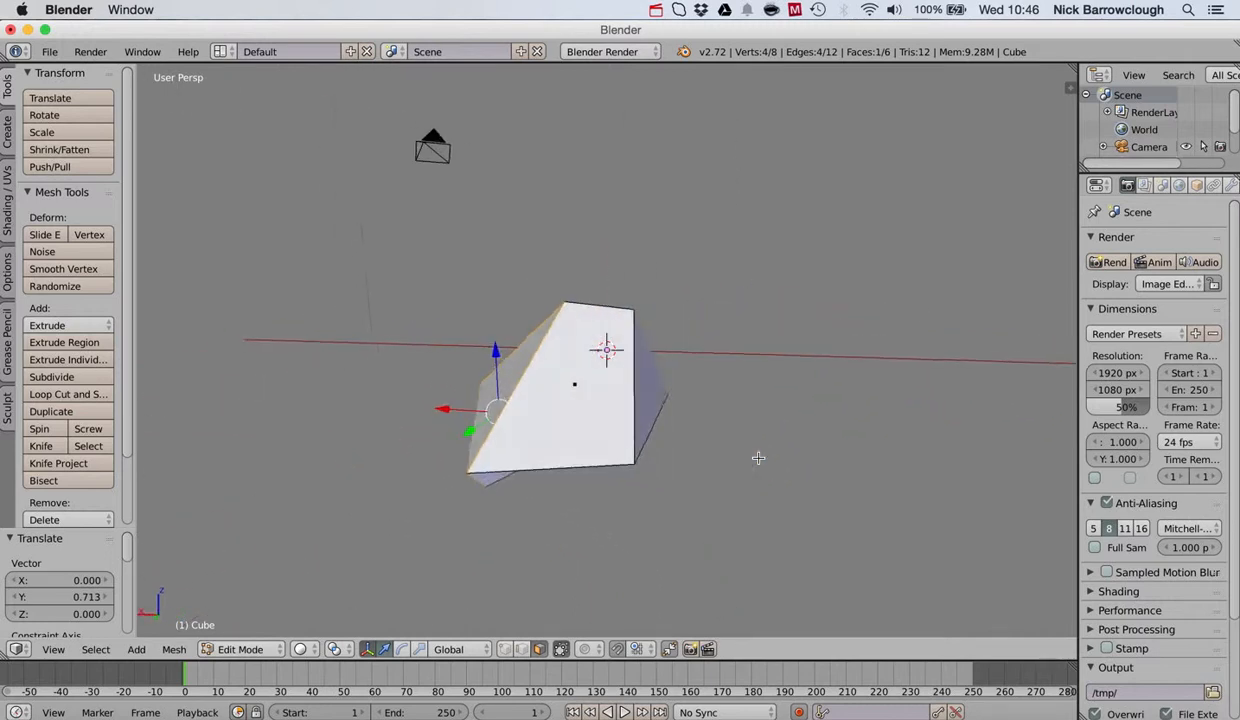
scroll(756, 457, "right", 5)
Quit the other running application from the Dock
right_click(675, 708)
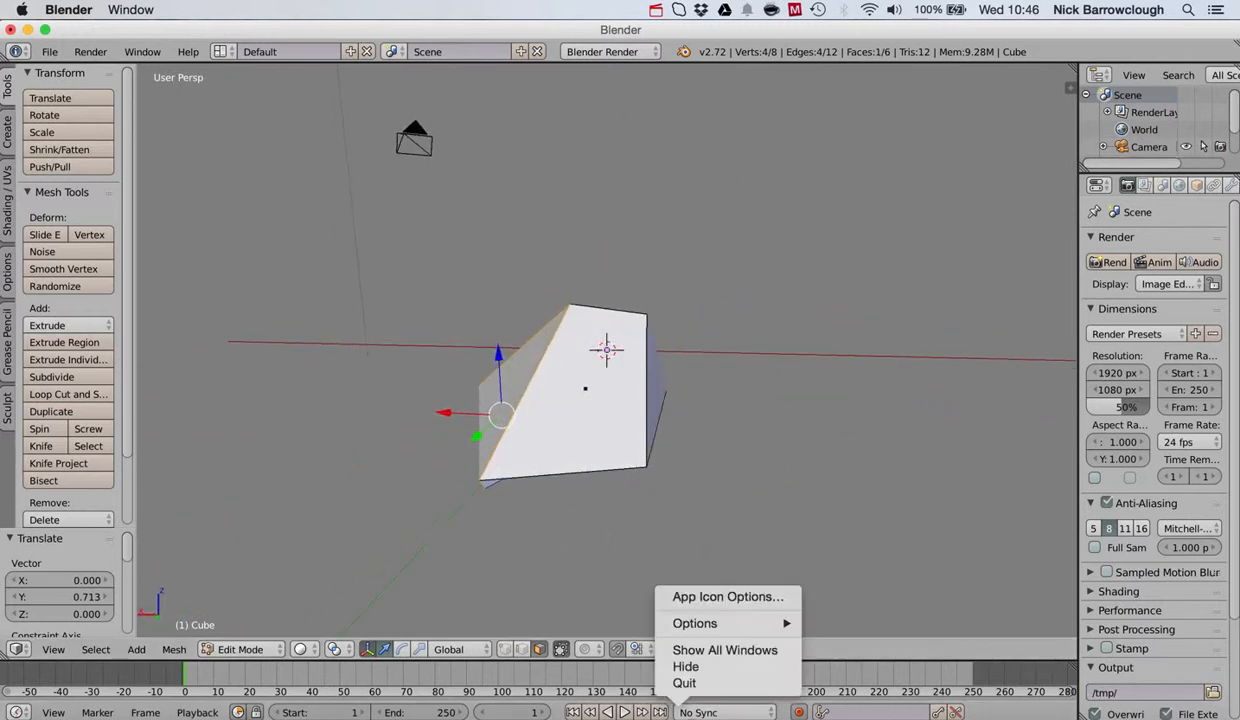
left_click(688, 683)
Extrude the selected end face outward with Extrude Individual Faces, at an offset of about -1.754
scroll(570, 355, "right", 3)
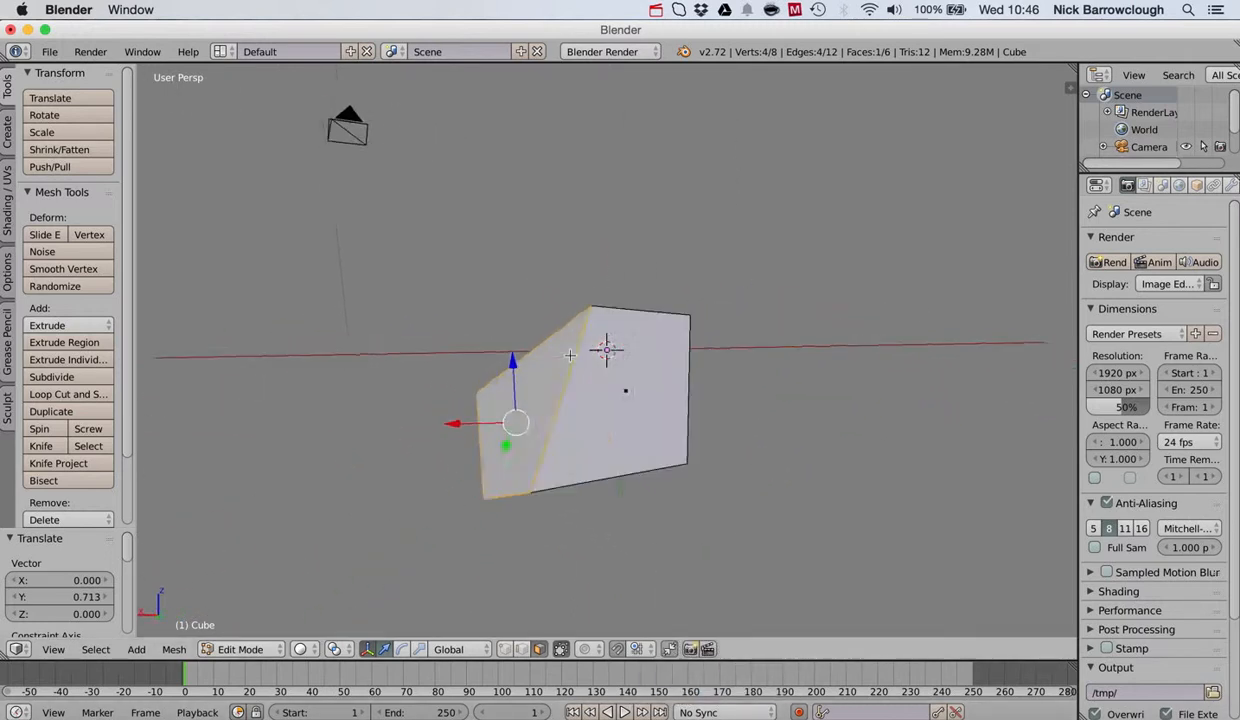
scroll(570, 355, "right", 10)
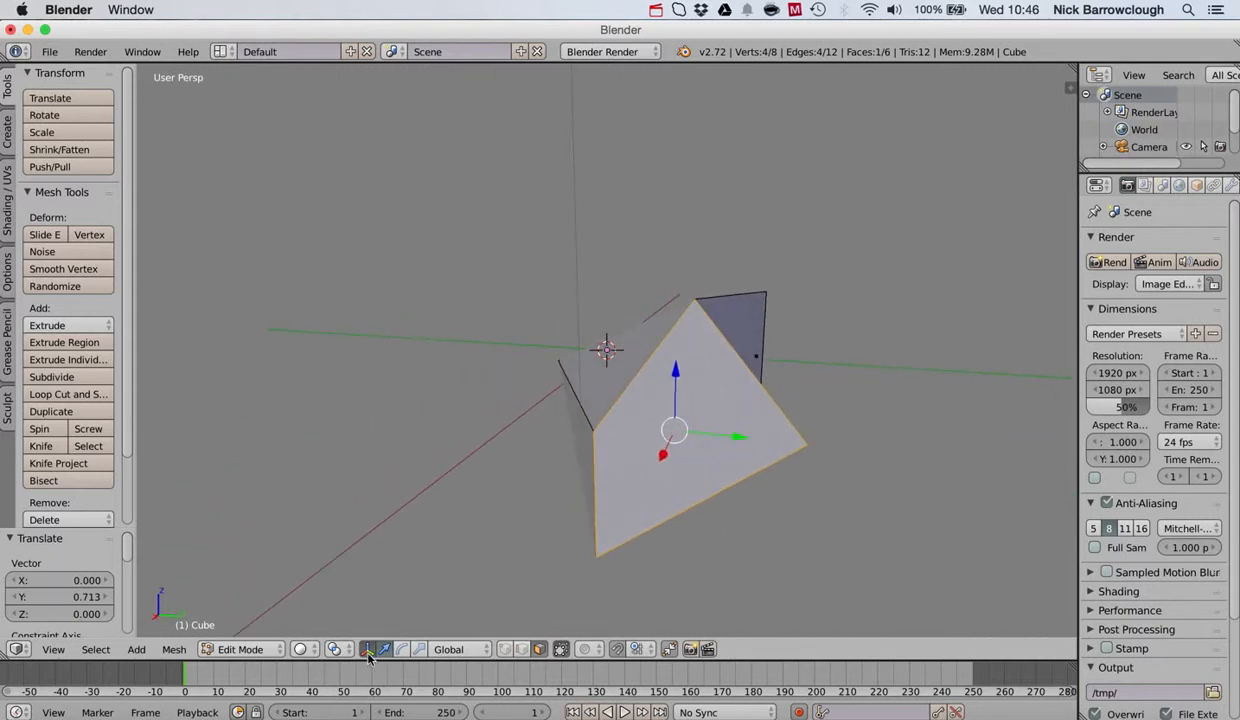
scroll(732, 369, "left", 10)
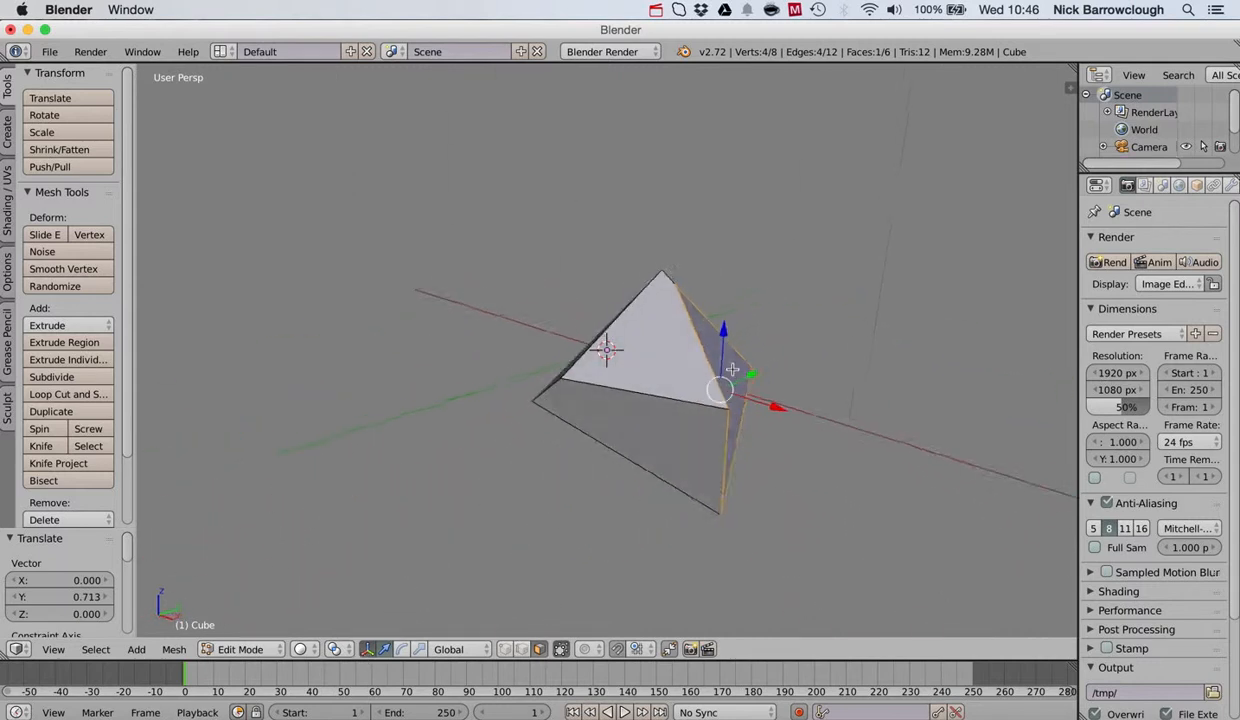
scroll(732, 369, "right", 8)
scroll(732, 369, "right", 2)
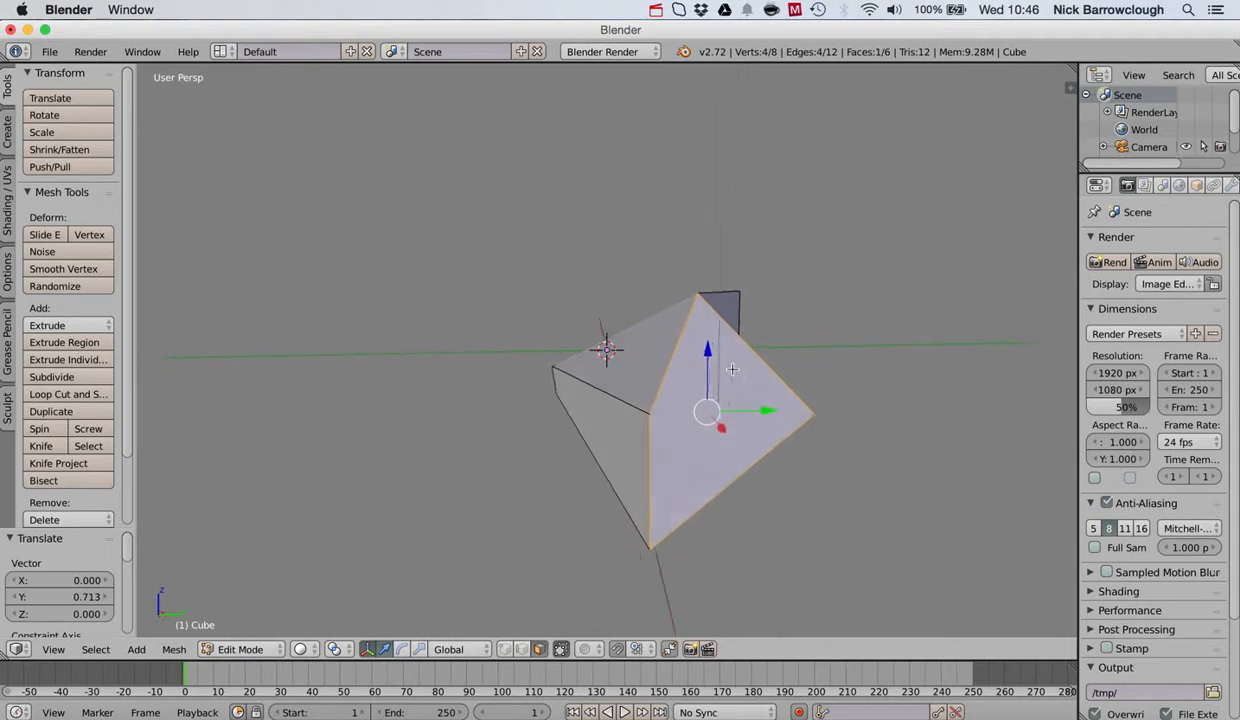
scroll(732, 369, "left", 5)
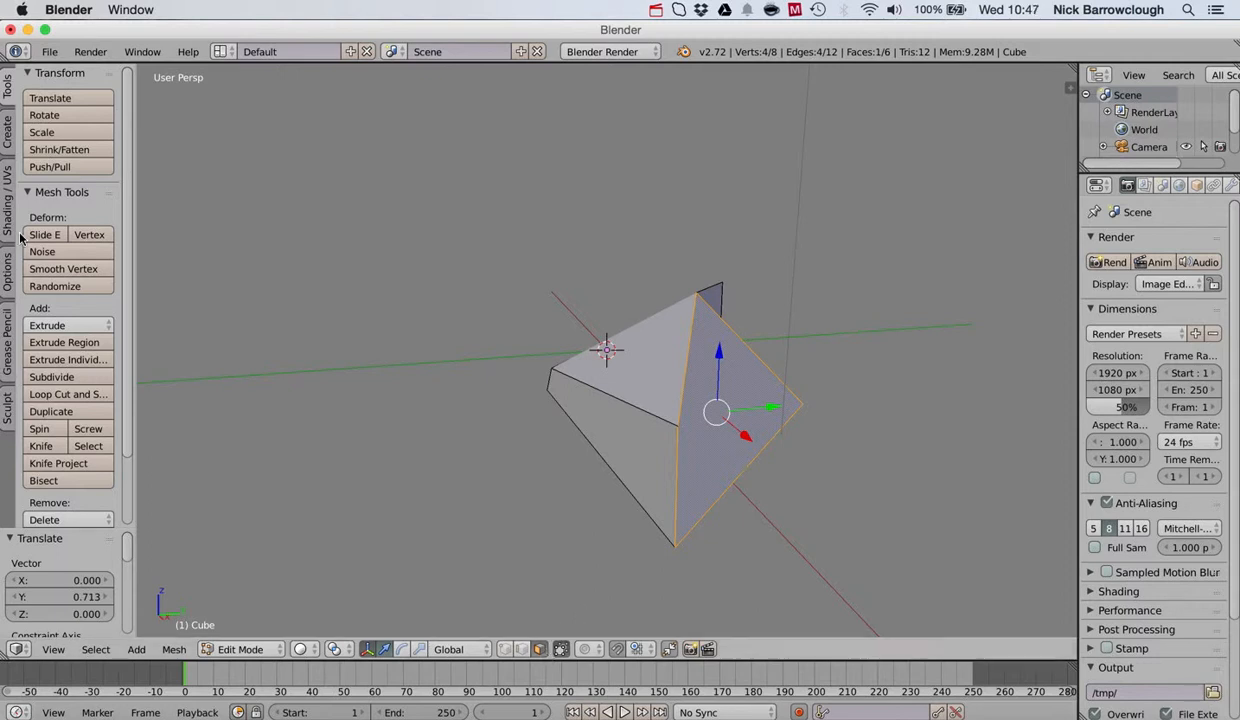
left_click(56, 326)
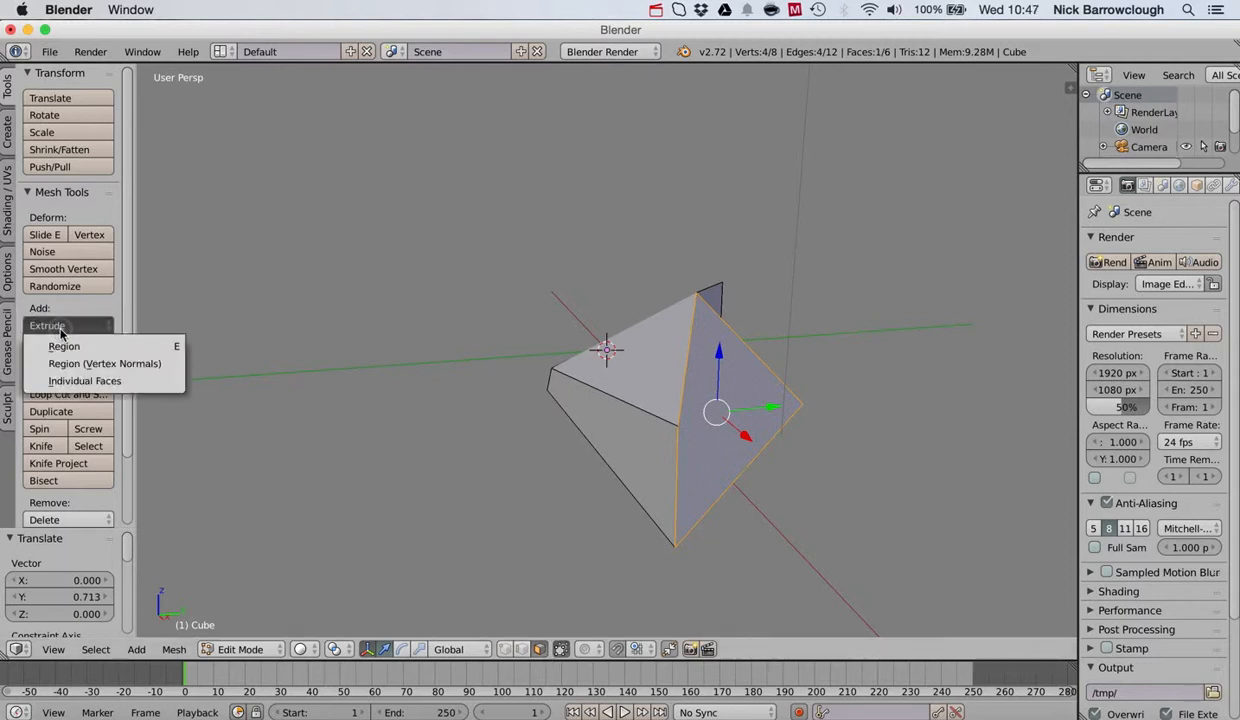
left_click(84, 381)
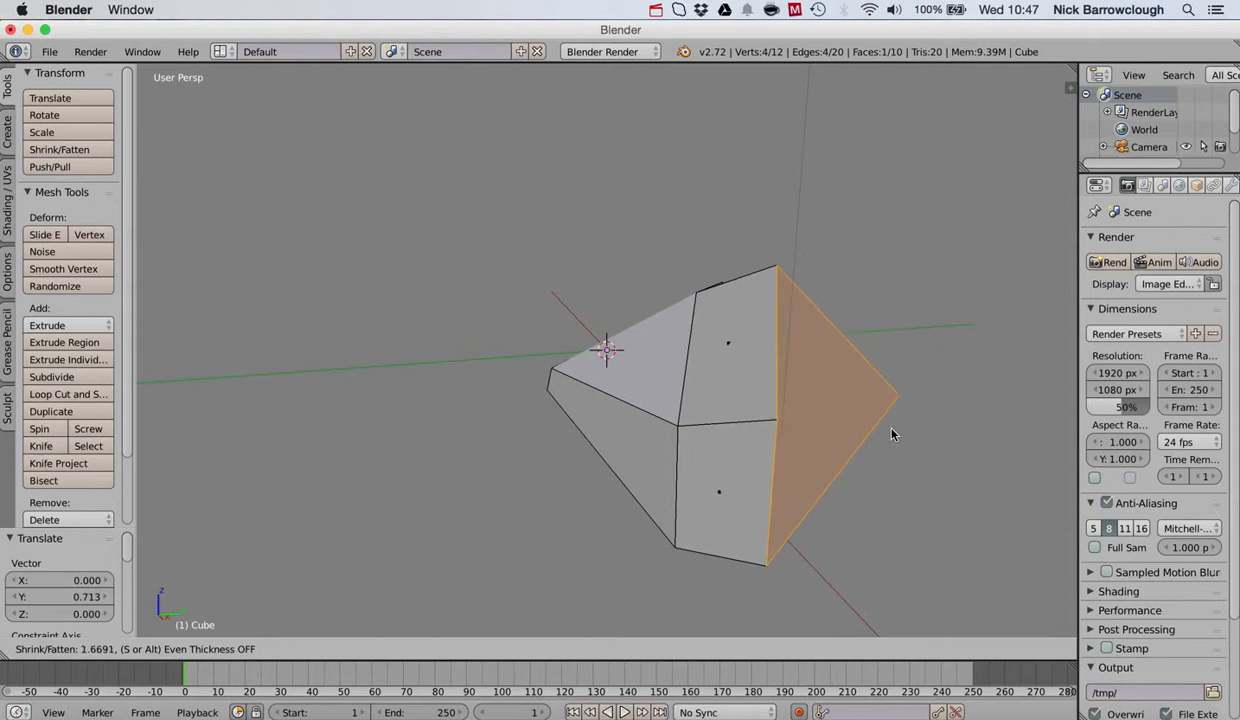
left_click(945, 433)
Select the lower side face of the new extrusion and extrude it individually at an offset of about -3.206
scroll(882, 269, "right", 10)
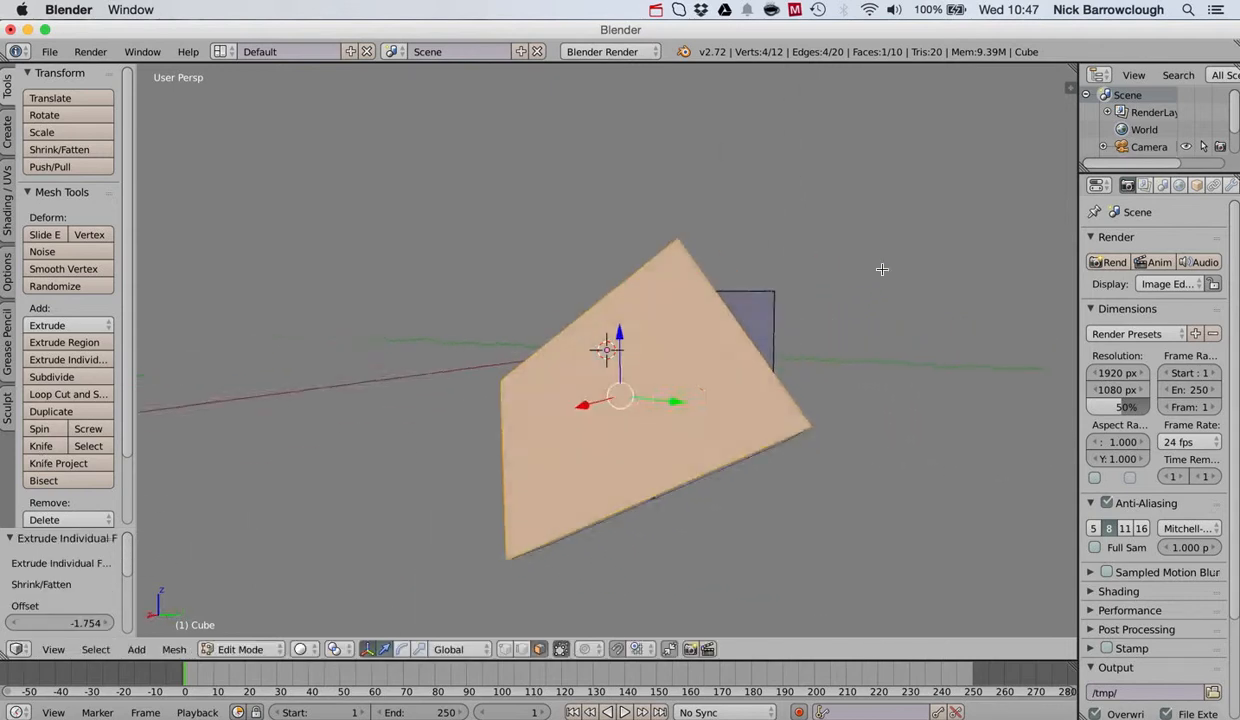
scroll(882, 269, "right", 10)
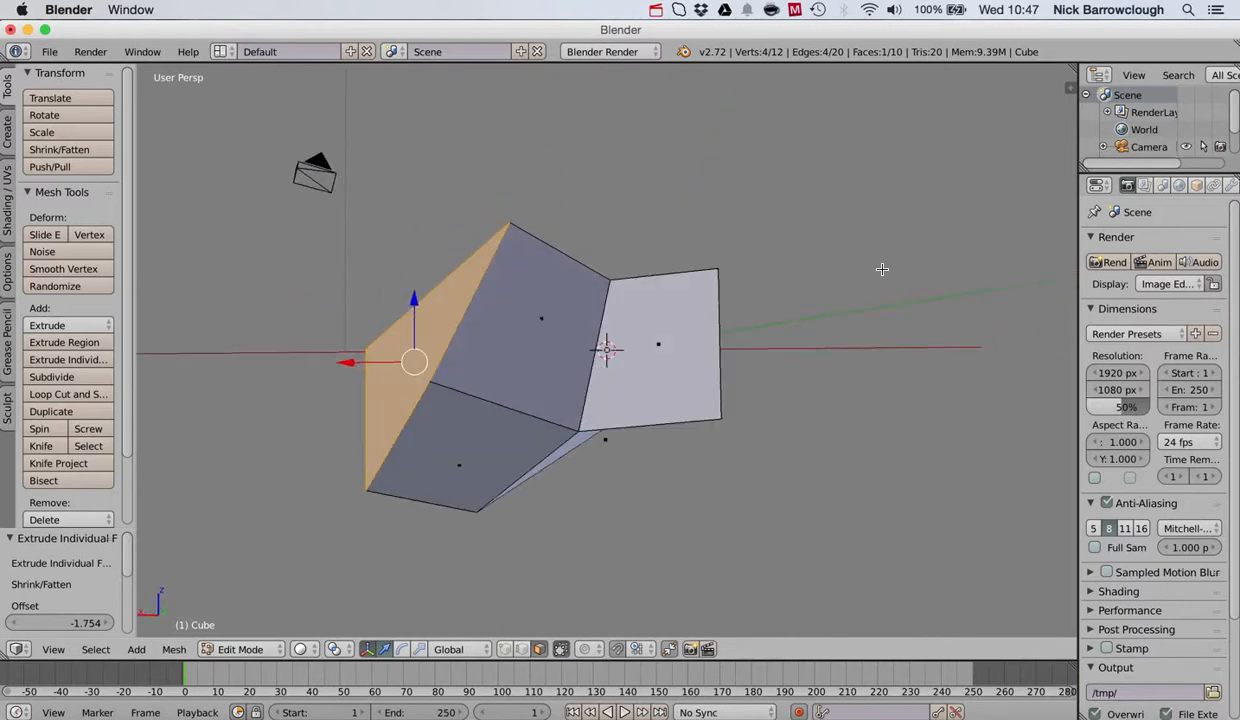
scroll(882, 269, "right", 10)
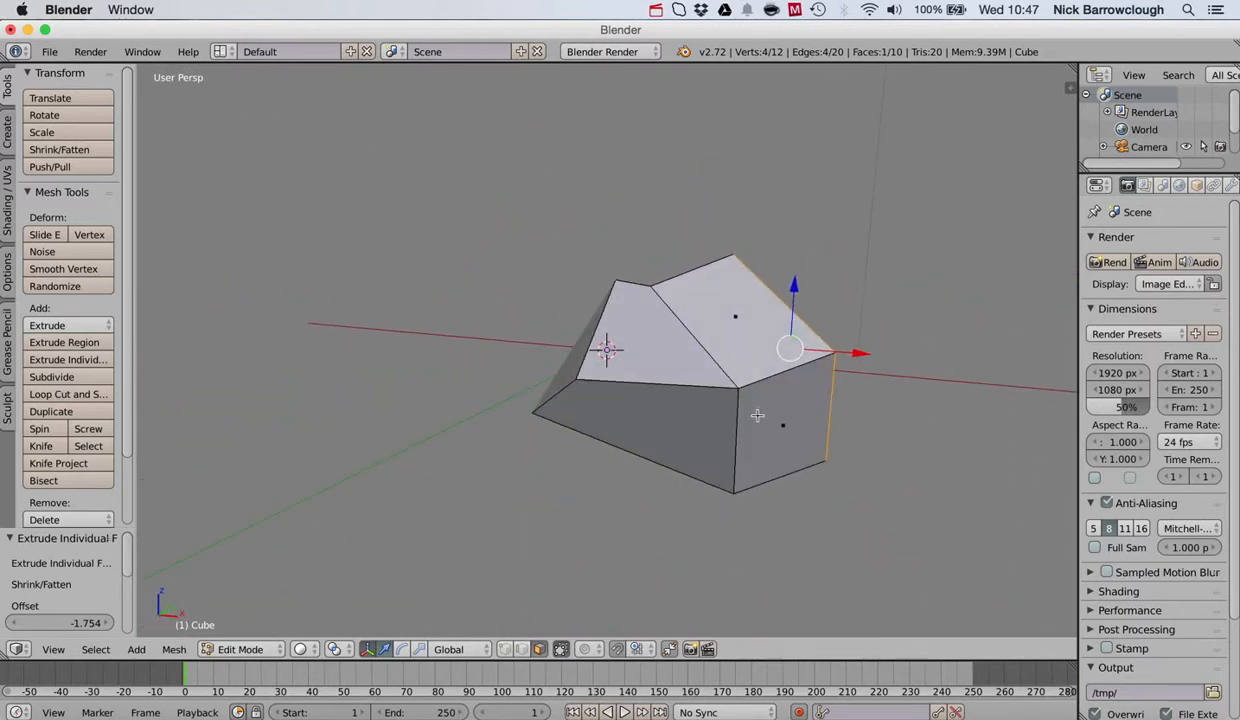
right_click(757, 415)
left_click(55, 325)
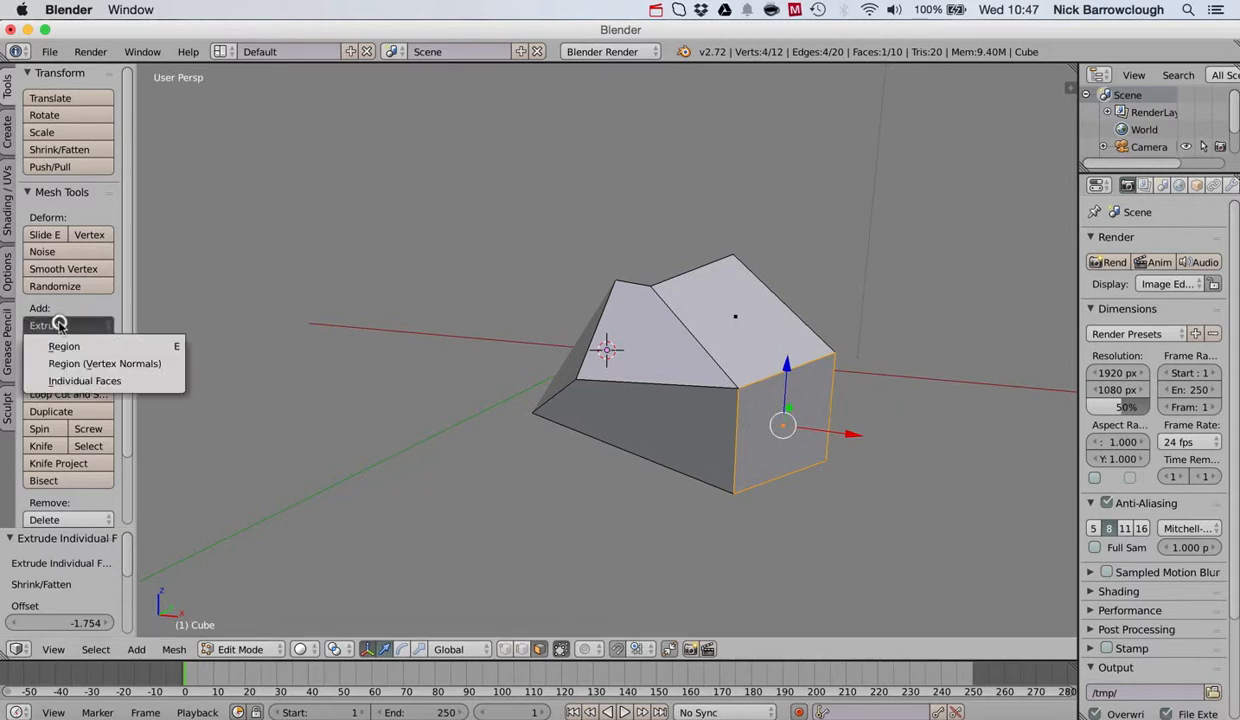
left_click(73, 378)
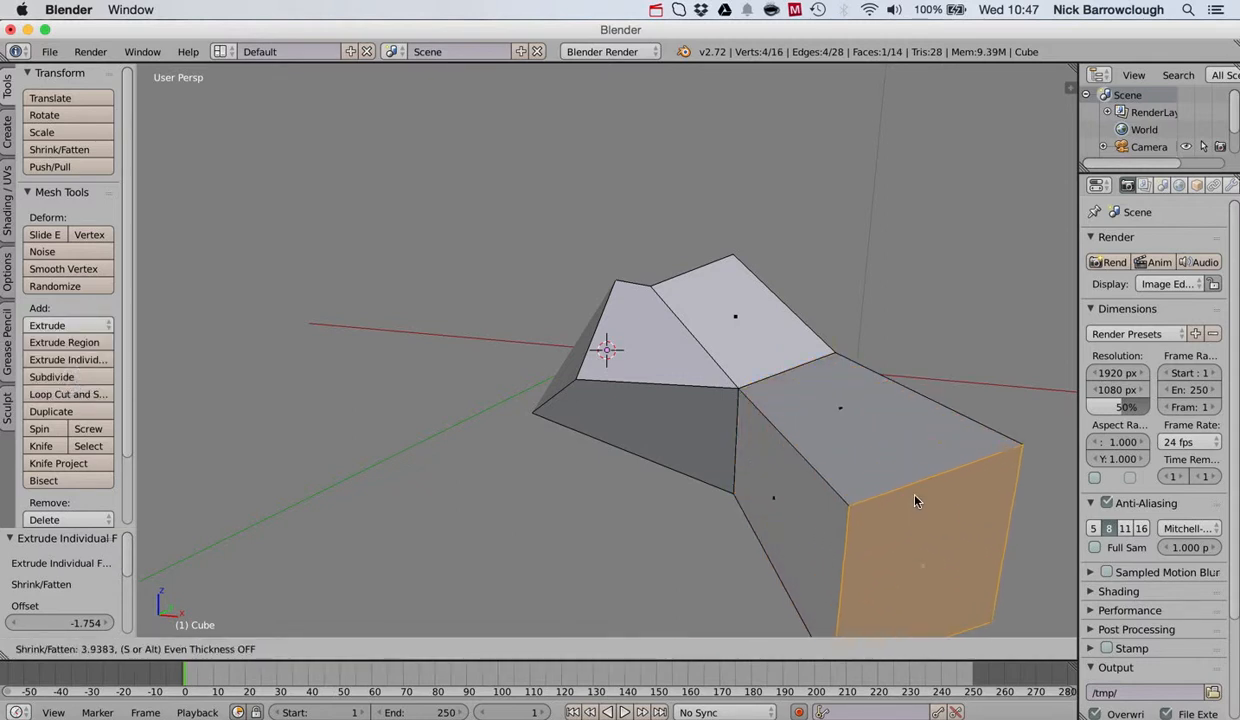
left_click(858, 470)
Using edge selection, select the upper edge of the second extrusion's end face and lower it about 0.755 along Z
middle_click_drag(858, 470, 860, 472)
scroll(860, 470, "left", 10)
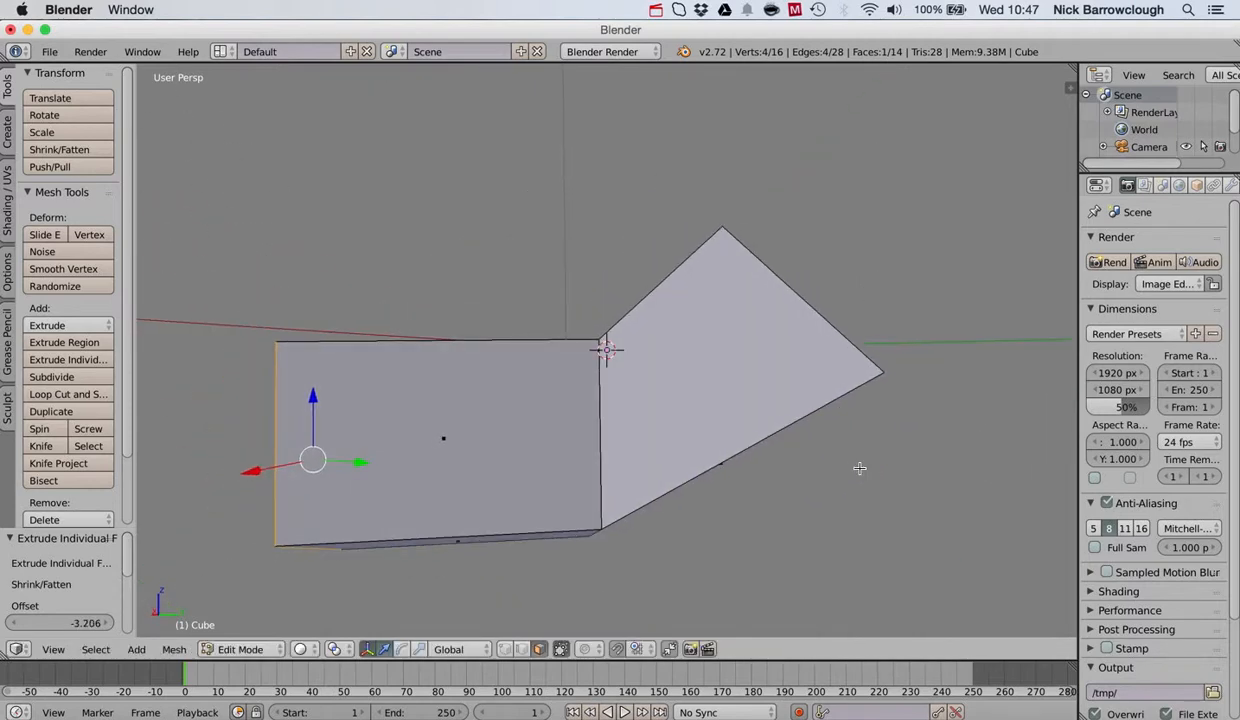
scroll(860, 468, "left", 10)
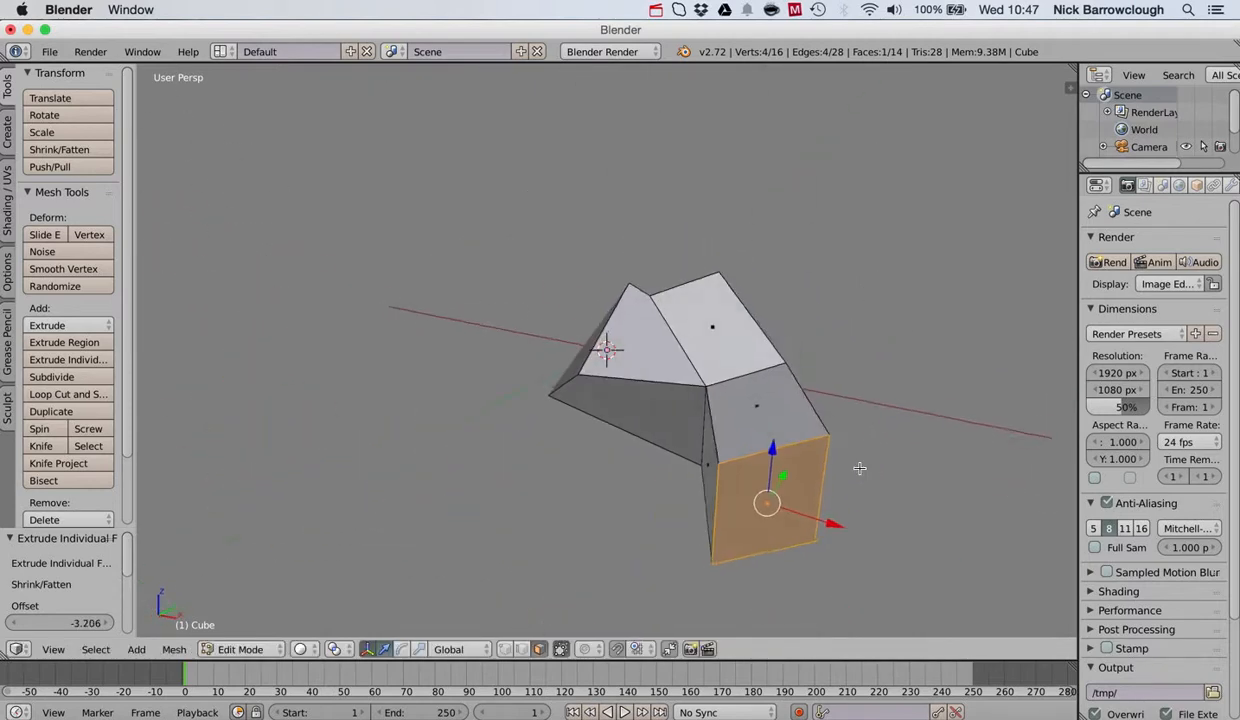
right_click(773, 441)
left_click_drag(785, 395, 782, 435)
Select the vertical edge of the same end face beside the main body and move it about 0.682 along Y
right_click(726, 523)
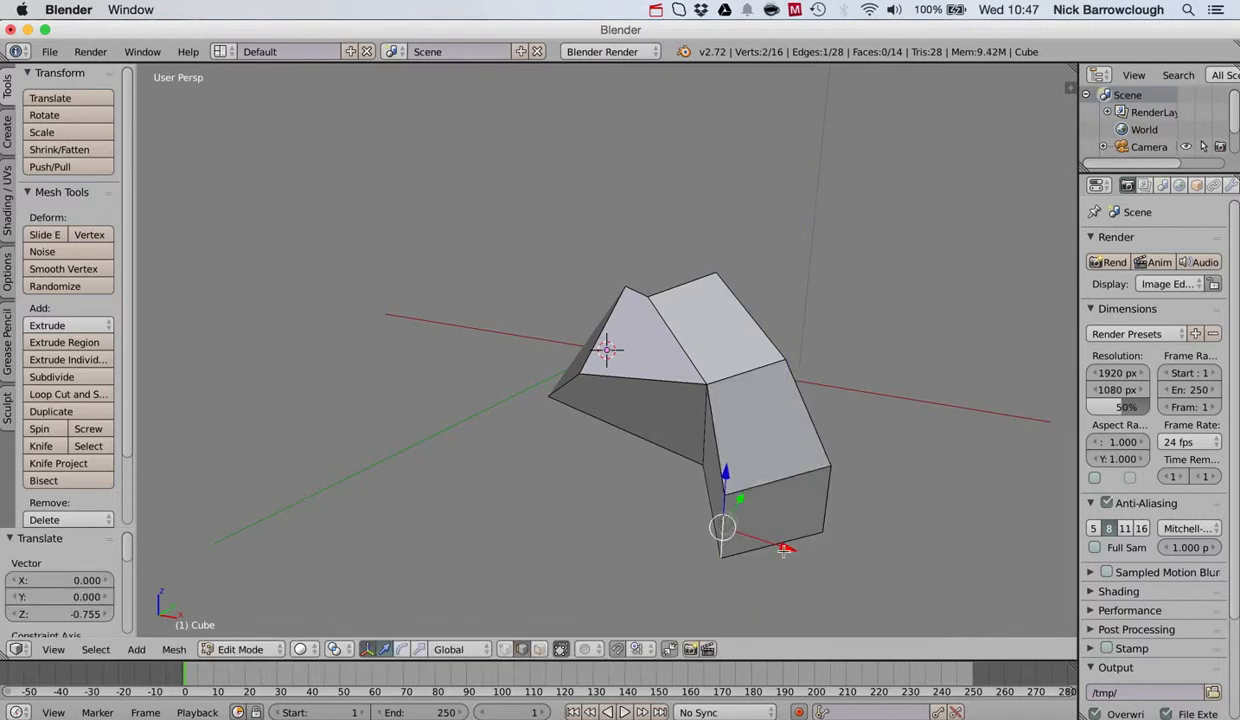
left_click_drag(774, 544, 791, 495)
Examine the extruded and tapered shape from above, below and all sides
scroll(791, 495, "right", 10)
scroll(791, 495, "left", 5)
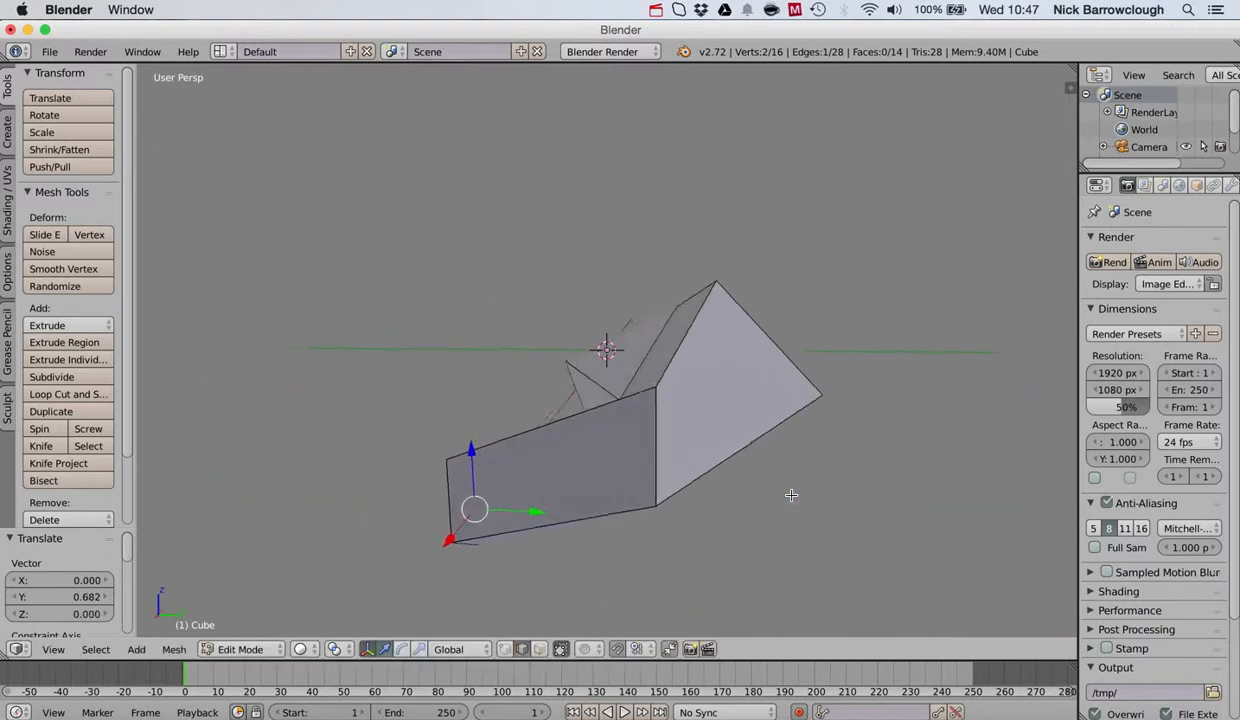
scroll(791, 495, "down", 10)
scroll(791, 495, "up", 15)
scroll(791, 495, "left", 5)
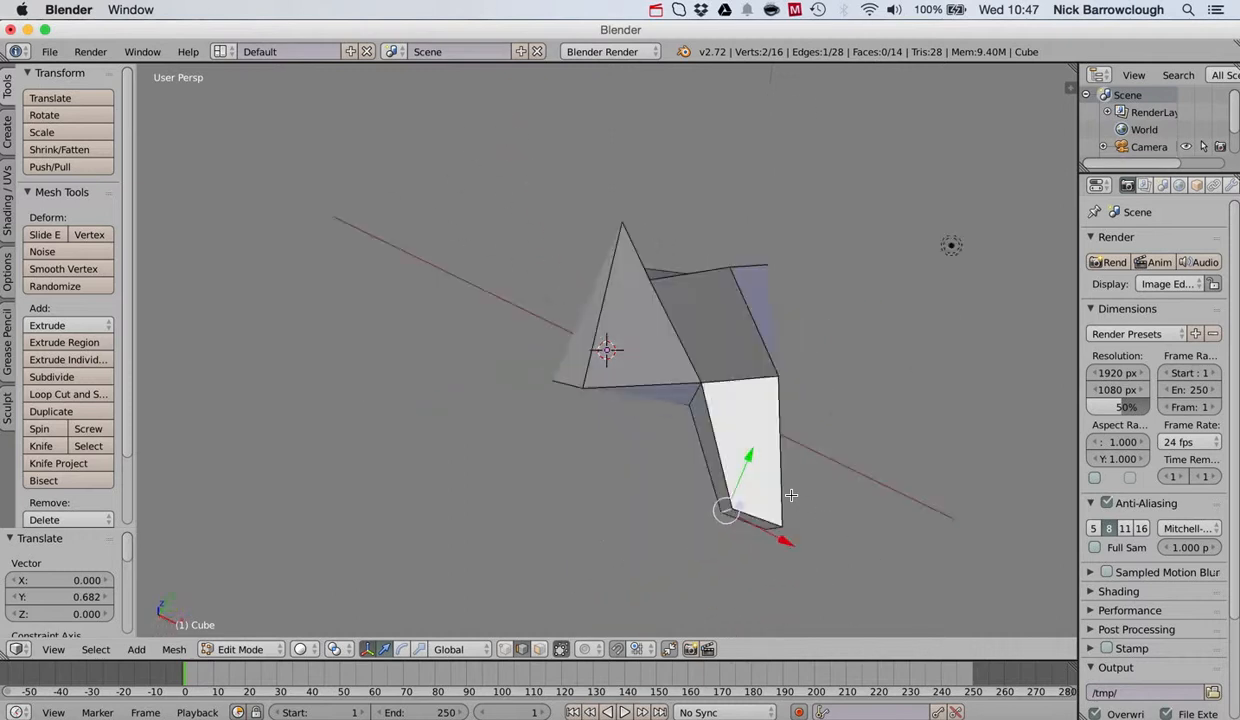
scroll(791, 495, "left", 10)
scroll(791, 495, "down", 8)
scroll(791, 495, "right", 12)
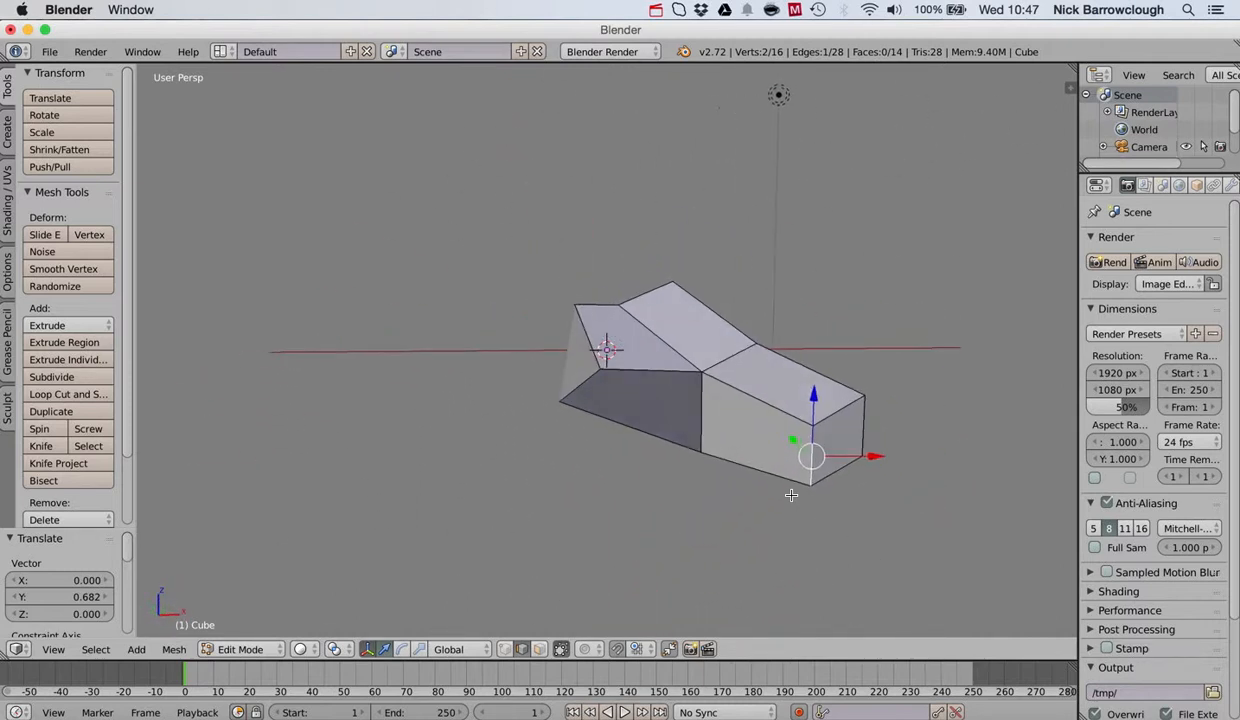
scroll(791, 495, "up", 3)
scroll(791, 495, "left", 8)
scroll(791, 495, "right", 6)
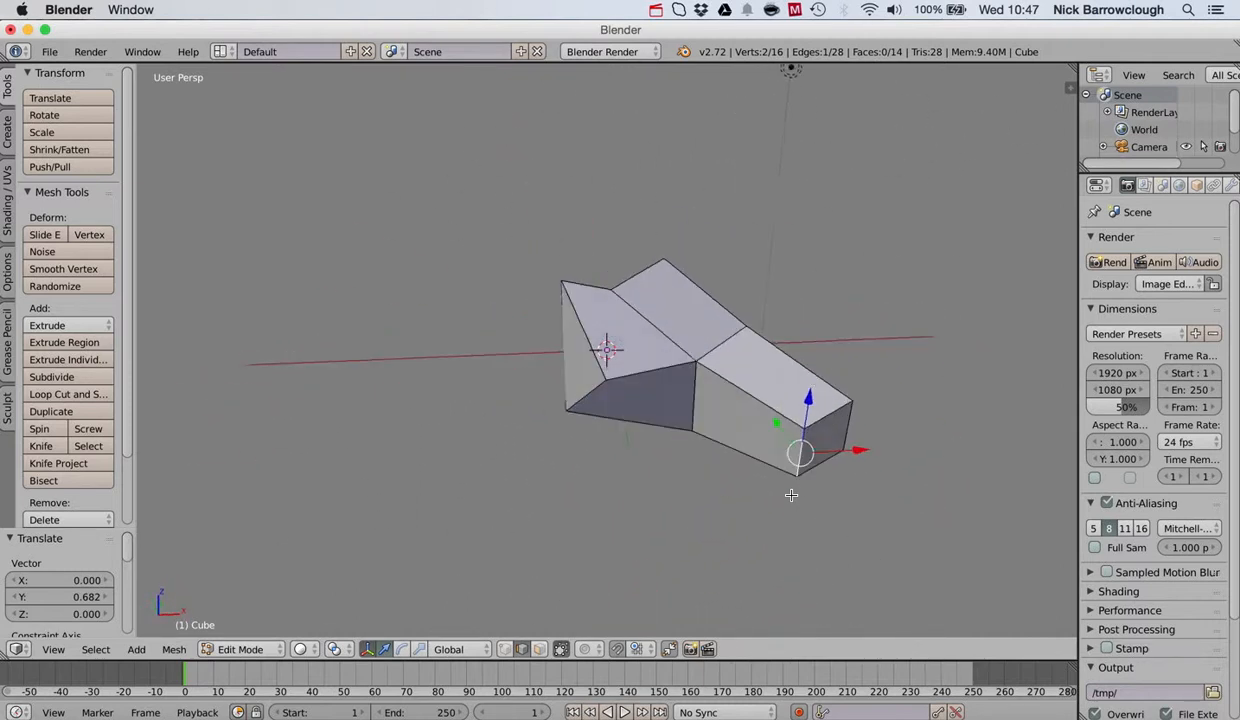
Select the long upper edge of the second extrusion and extrude it outward into a flat flap, about 0.346 along X
scroll(791, 495, "right", 12)
scroll(789, 495, "up", 3)
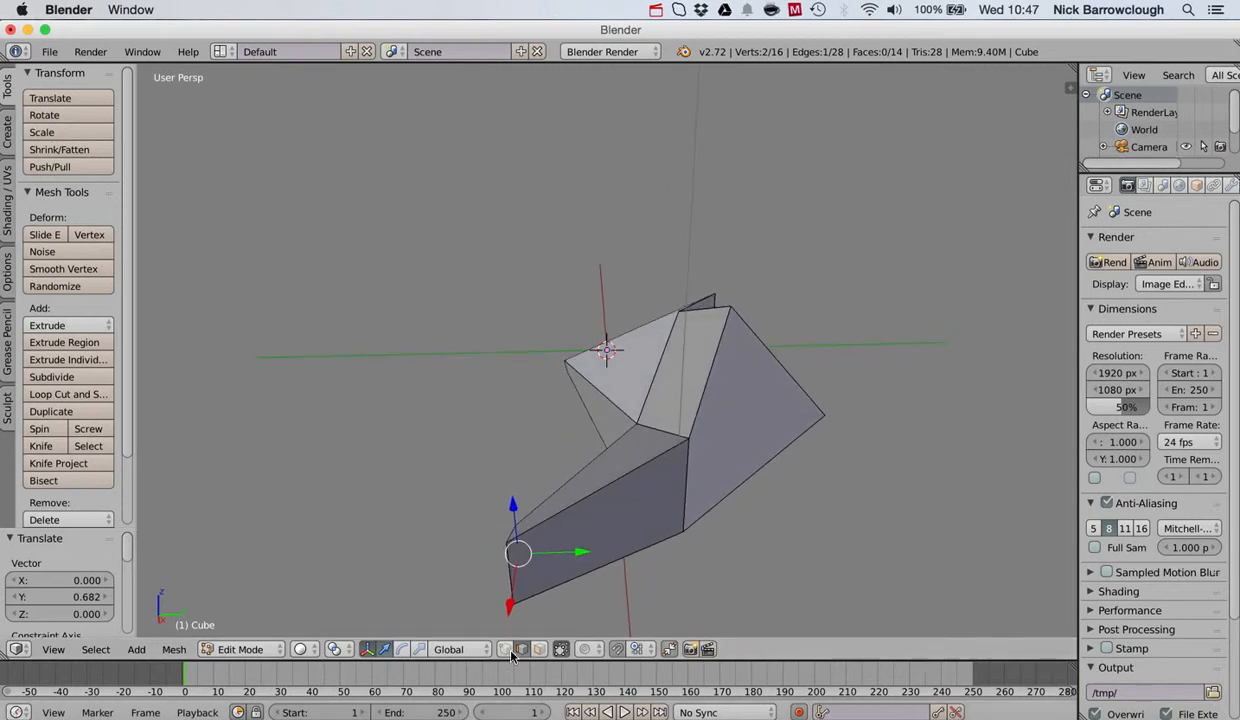
right_click(603, 487)
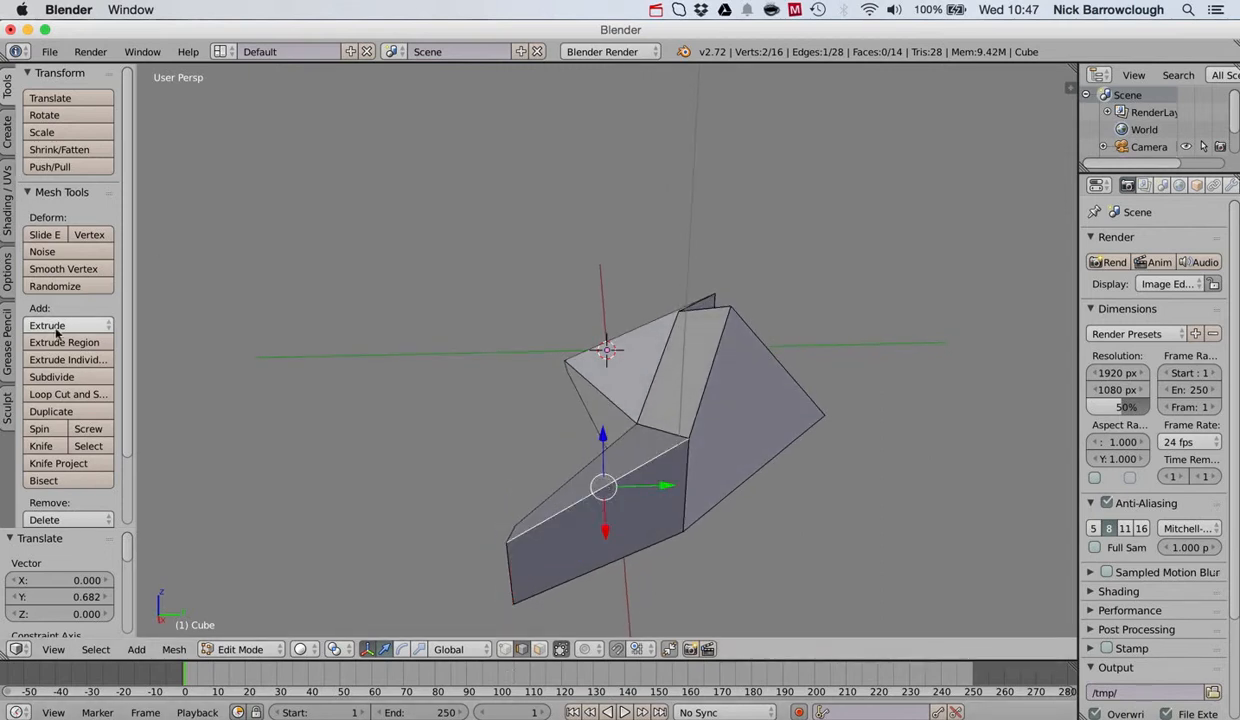
left_click(58, 330)
left_click(66, 346)
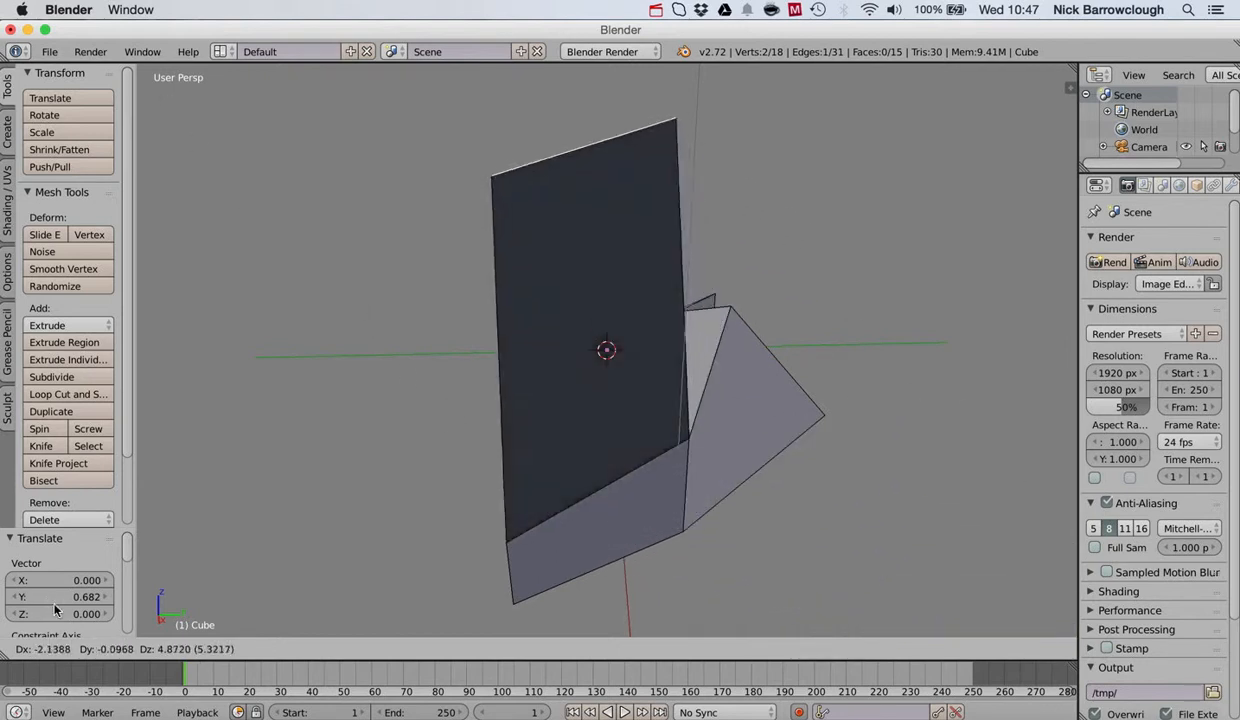
left_click(230, 382)
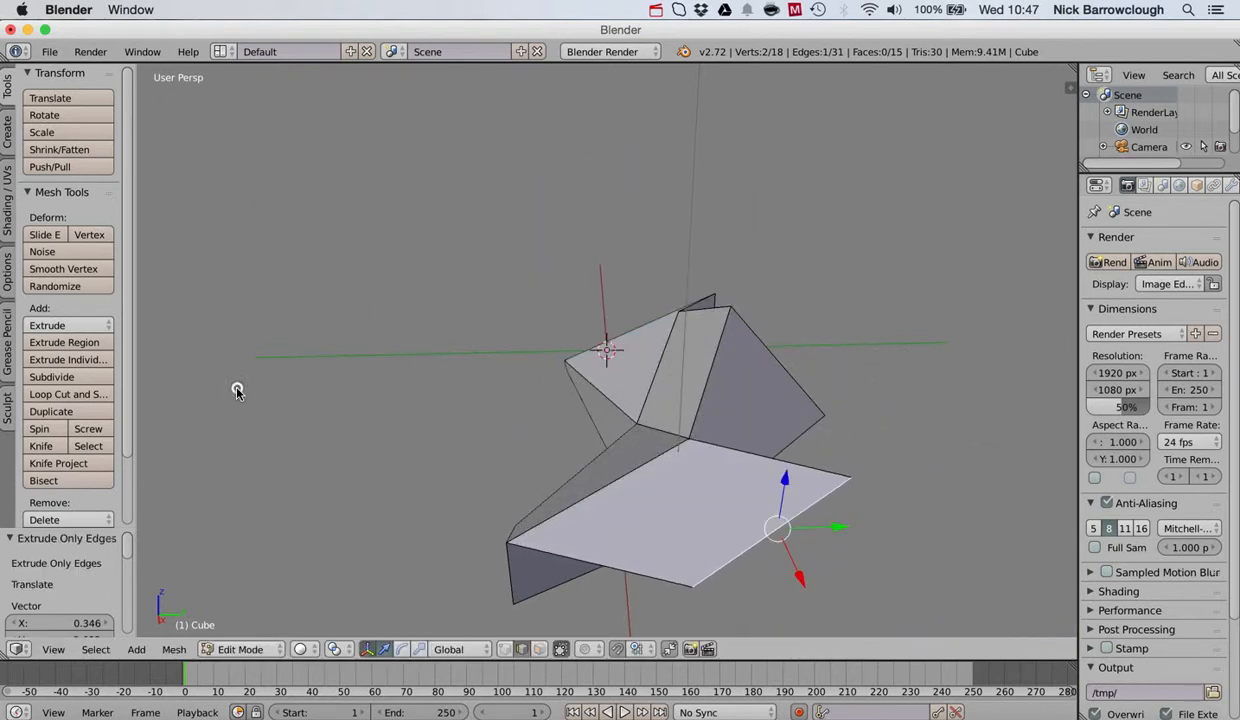
Raise the flap's outer edge about 2.237 along Z
scroll(464, 396, "right", 10)
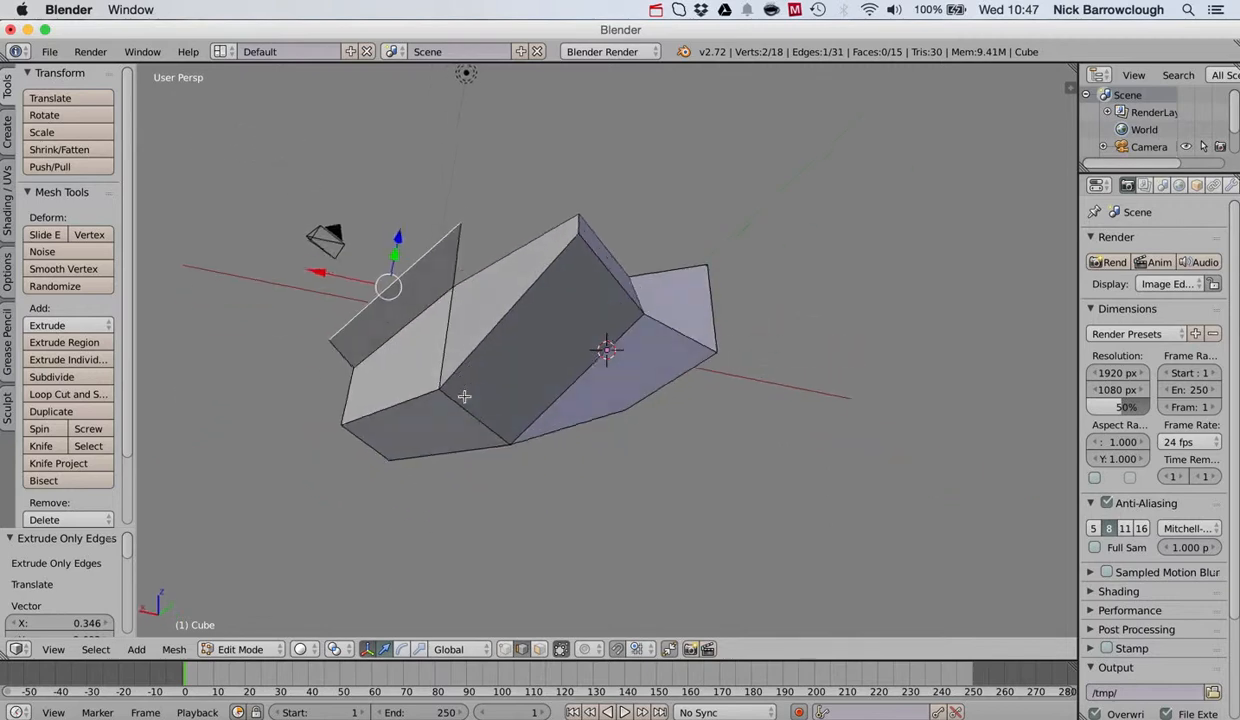
scroll(464, 396, "right", 10)
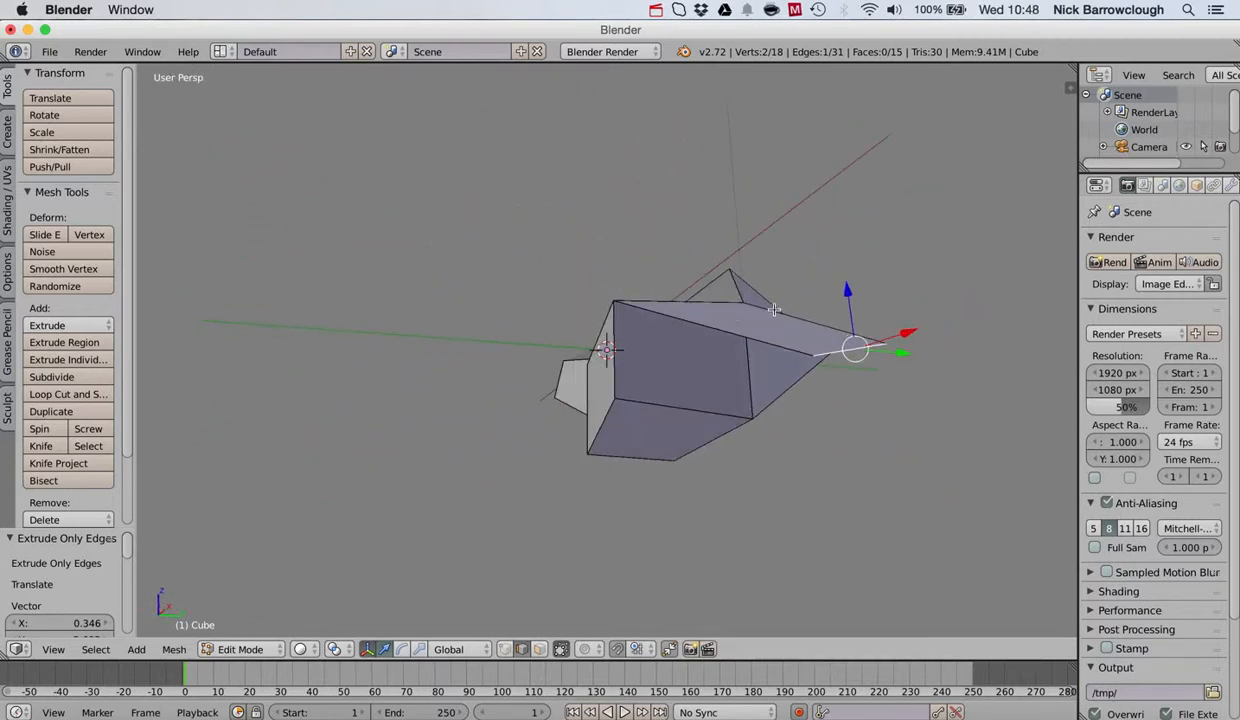
left_click_drag(848, 290, 817, 163)
scroll(966, 273, "right", 10)
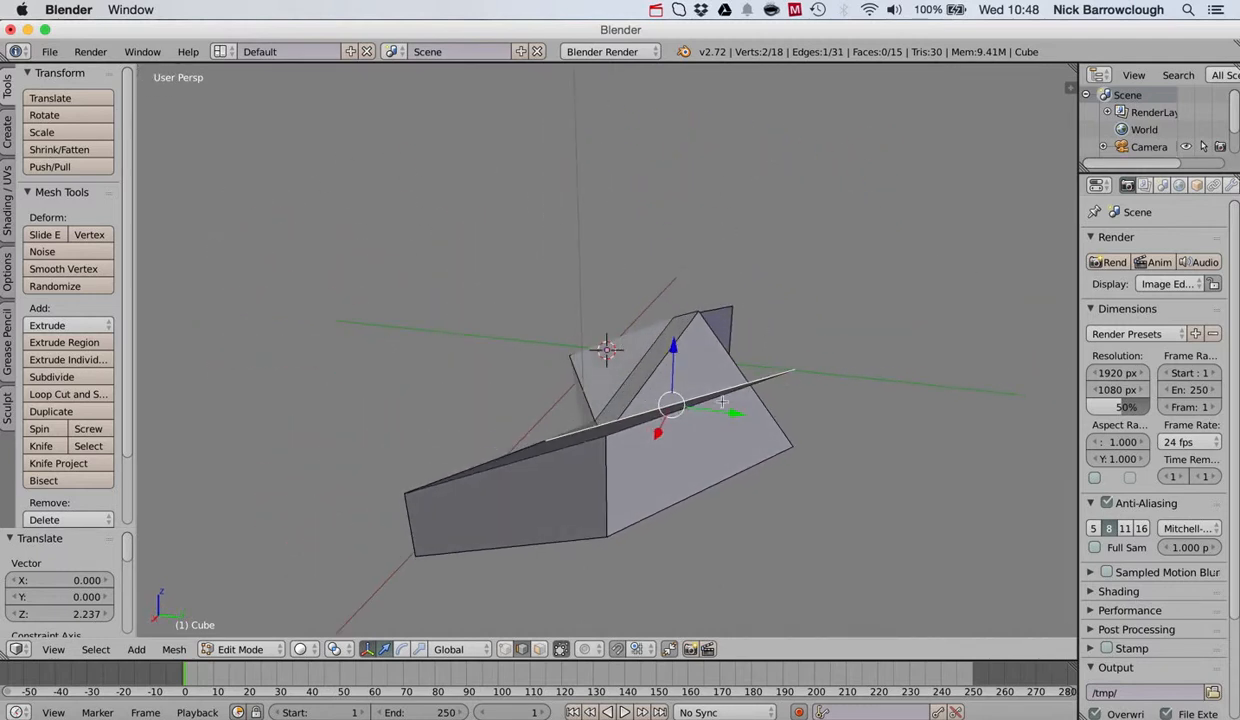
Move the raised flap's outer edge about -2.292 along Y
left_click_drag(730, 412, 545, 410)
scroll(721, 204, "right", 10)
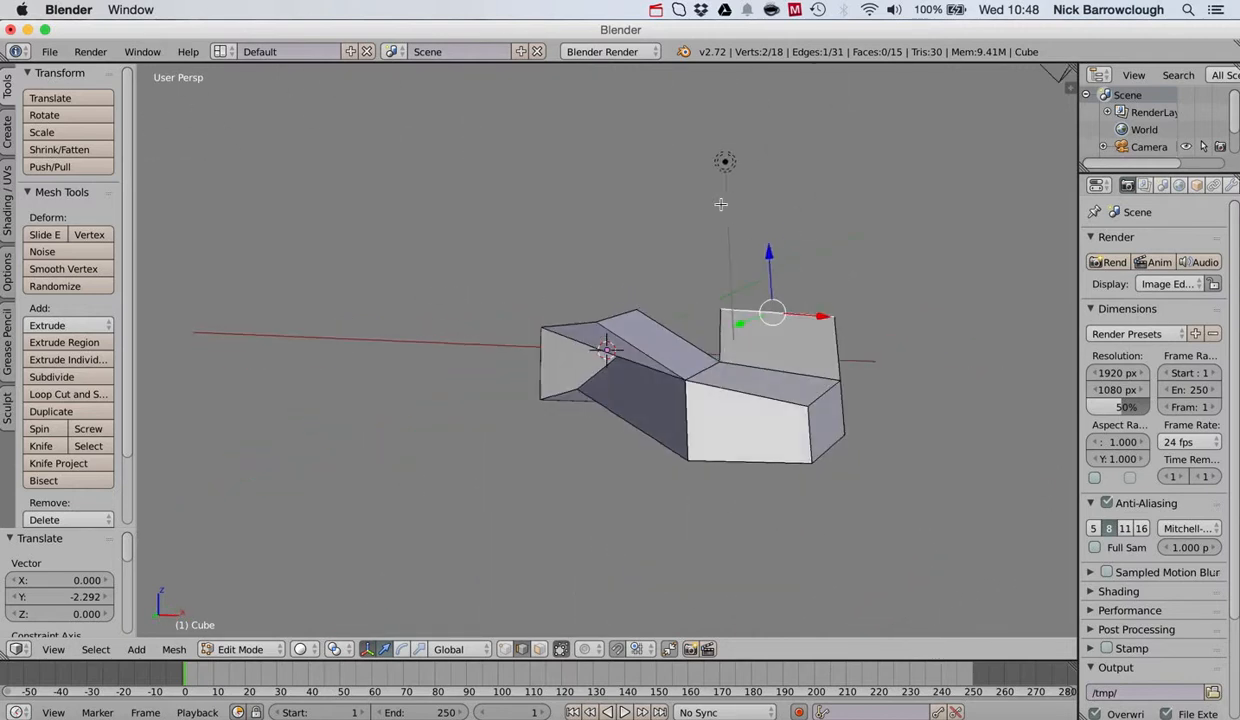
scroll(721, 204, "right", 5)
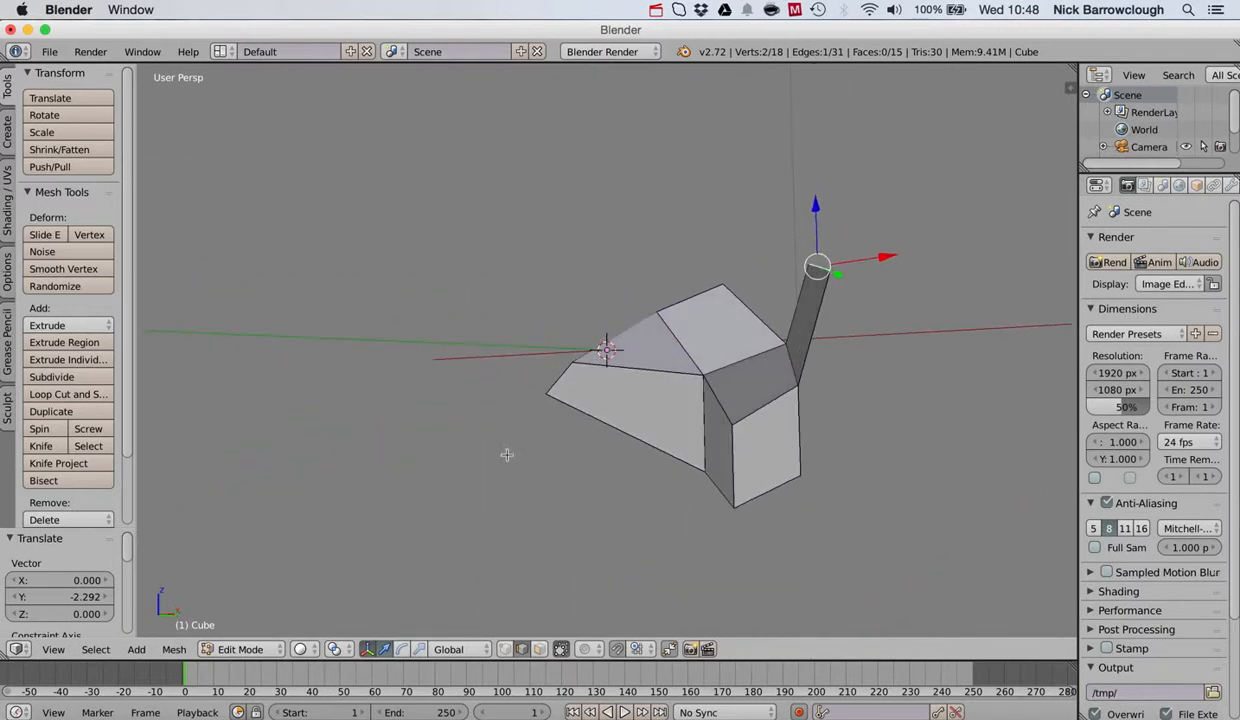
In vertex selection mode, extrude only the lower corner vertex at the main body's pointed end downward, about -0.469 along X
left_click(505, 649)
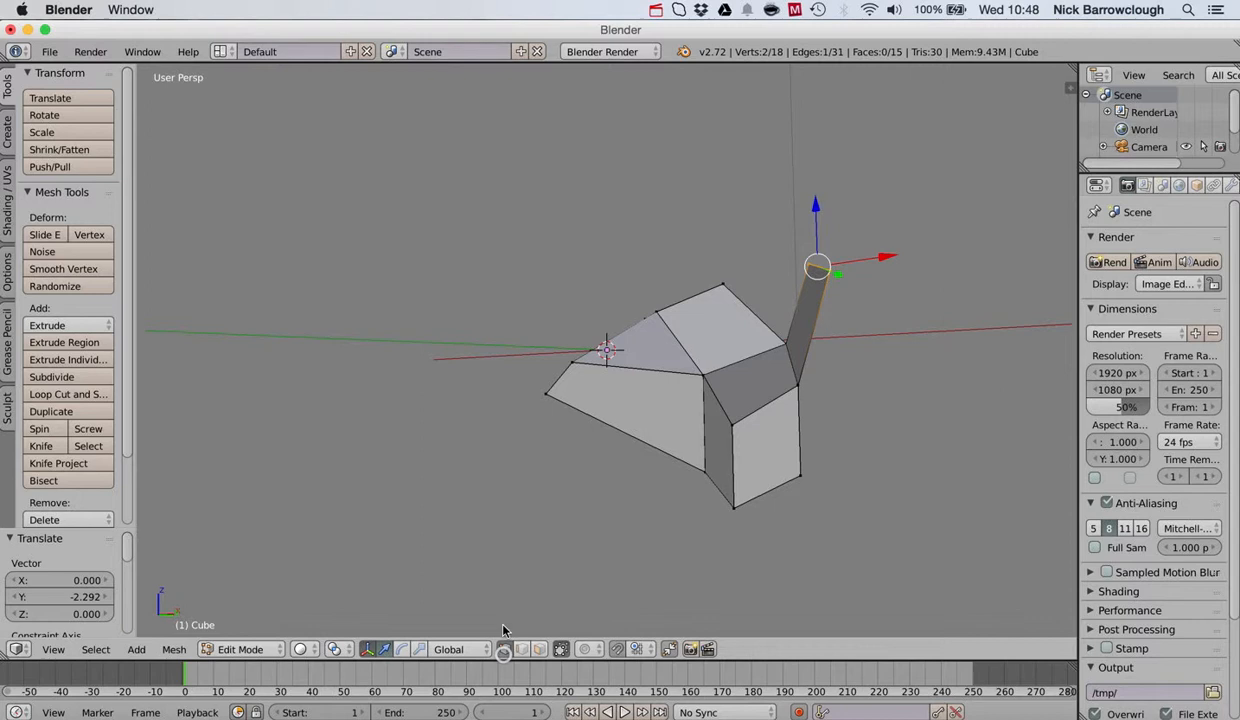
left_click(547, 395)
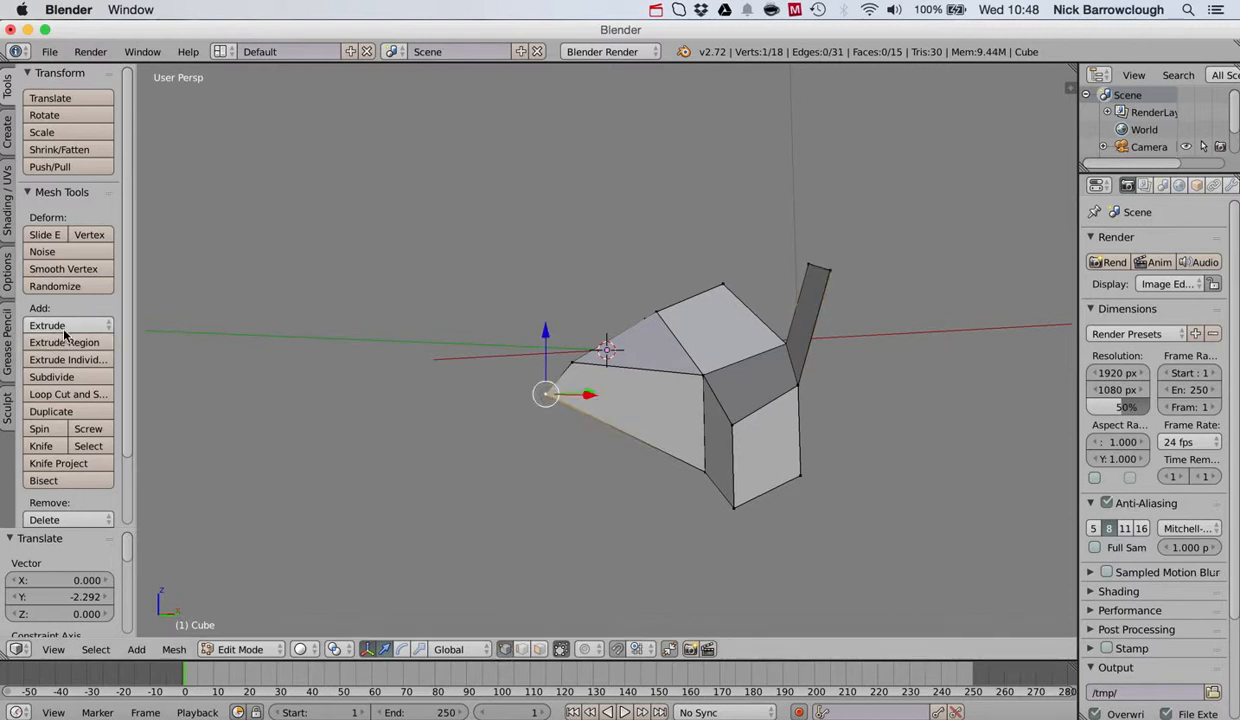
left_click(65, 326)
left_click(70, 346)
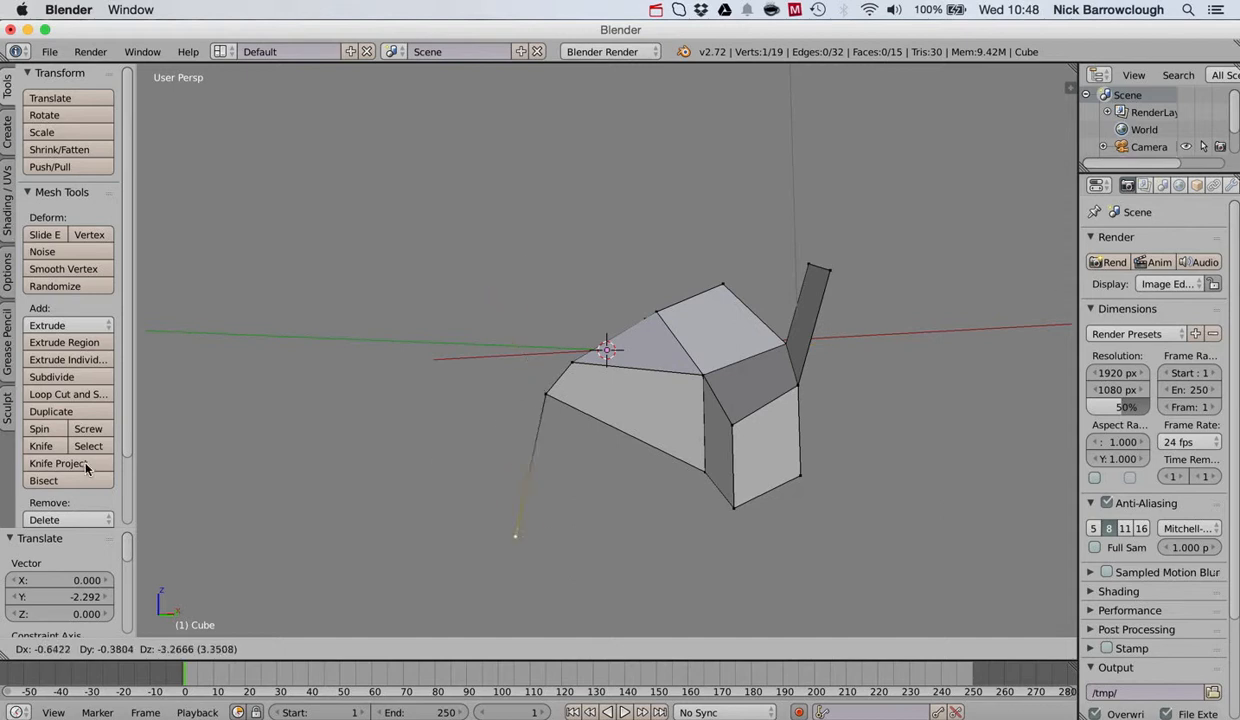
left_click(42, 411)
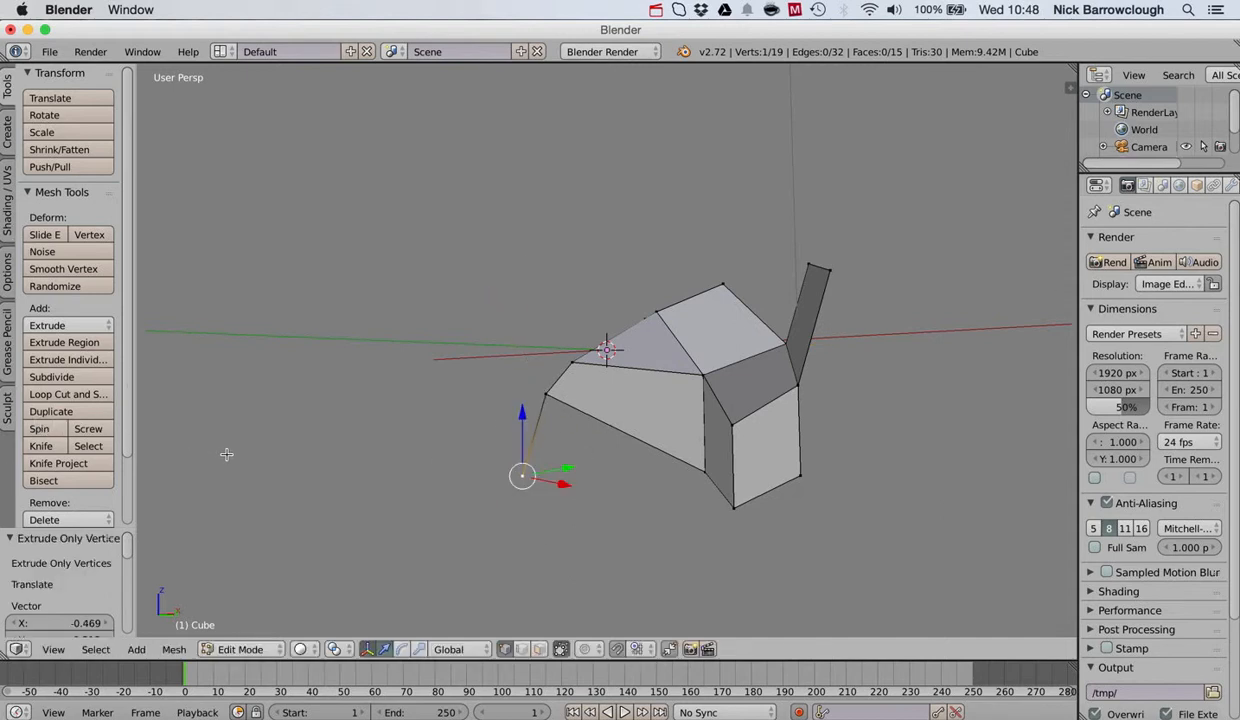
Extrude the hanging vertex six more times to trace a stepped outline of edges returning to the body corner where it started
key("e")
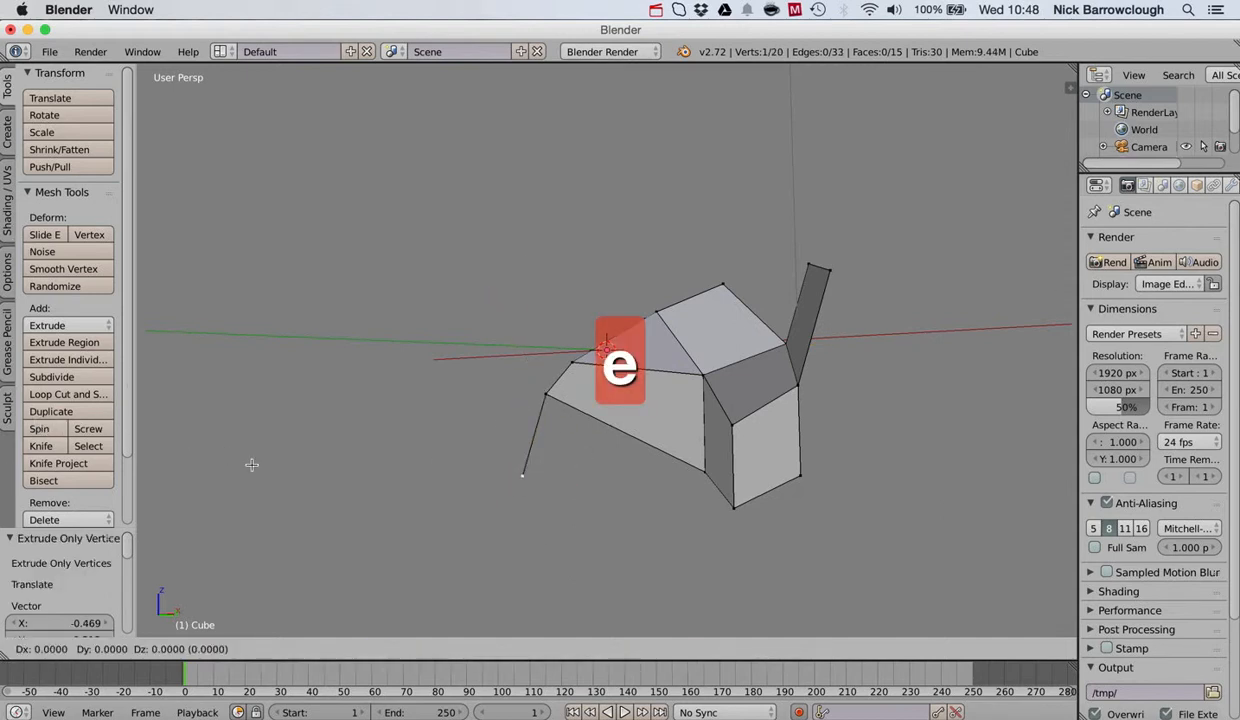
left_click(351, 487)
key("e")
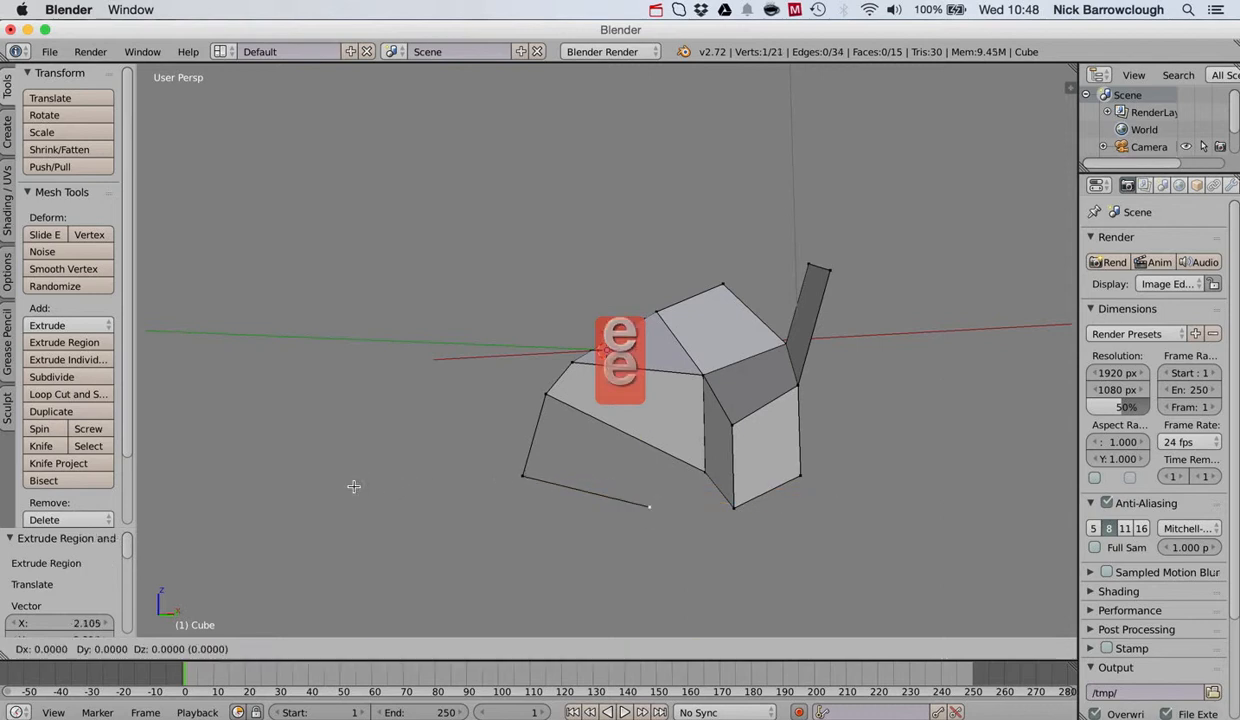
left_click(343, 447)
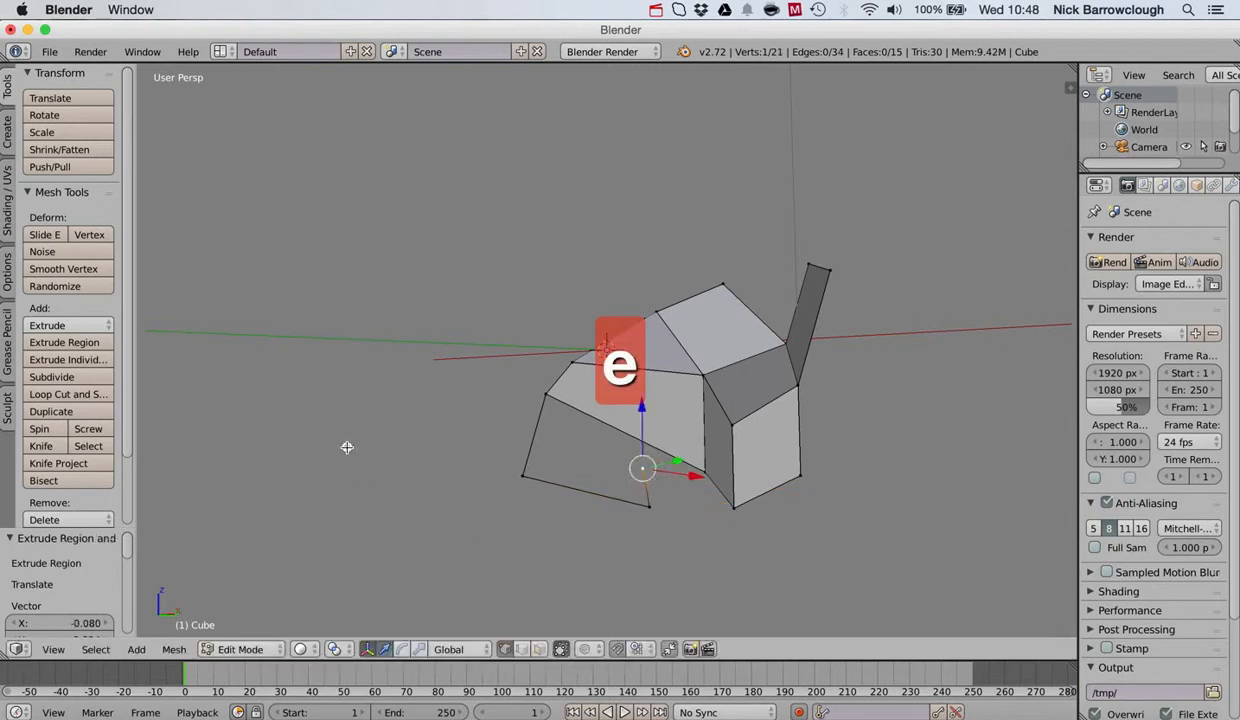
key("e")
left_click(289, 445)
key("e")
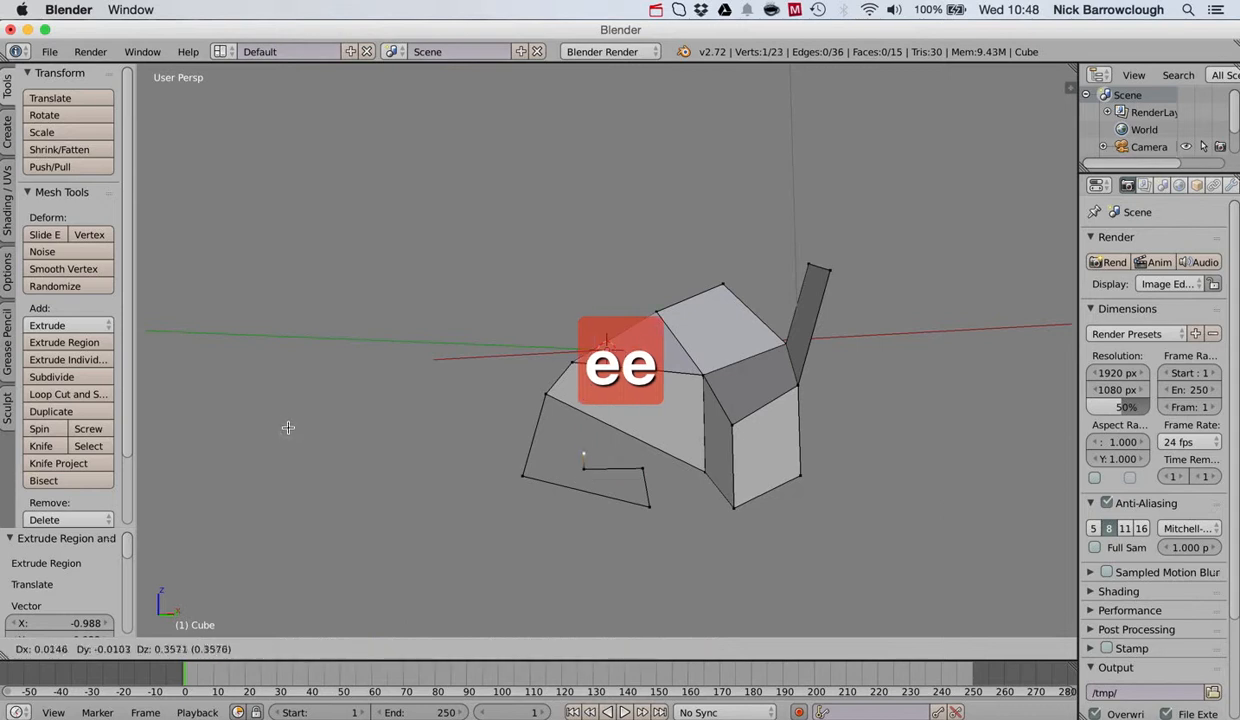
left_click(286, 409)
key("e")
left_click(263, 401)
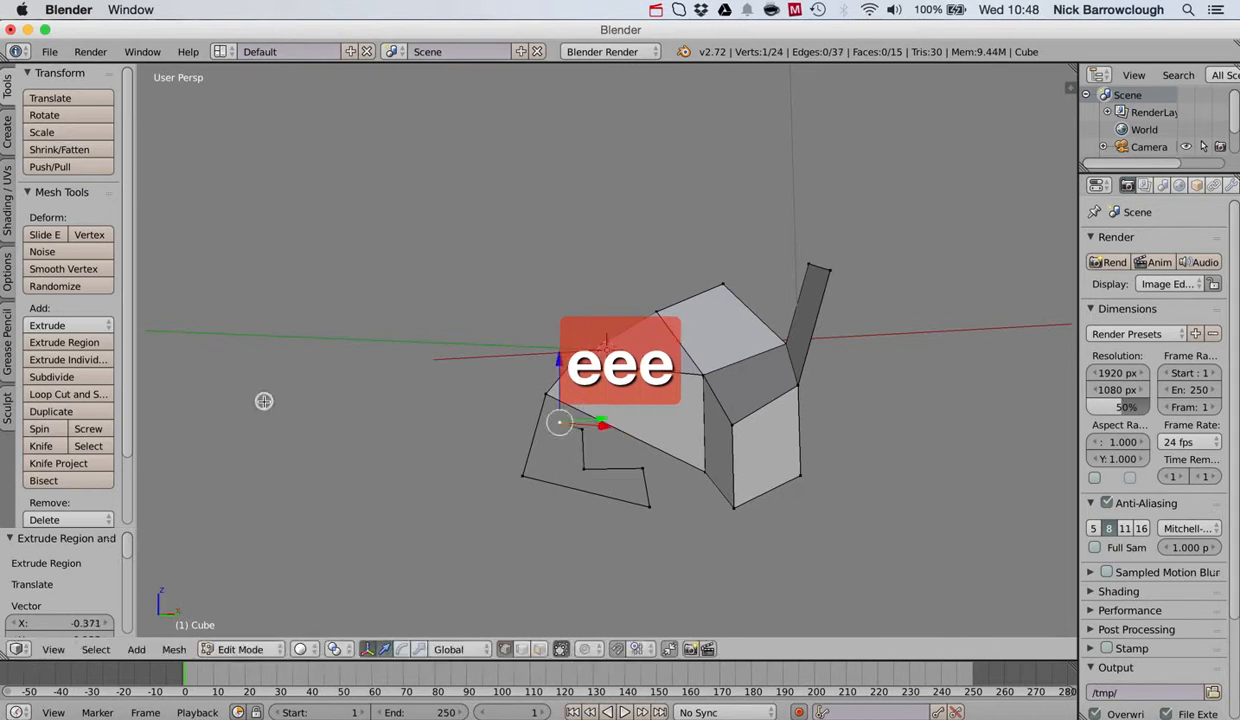
key("e")
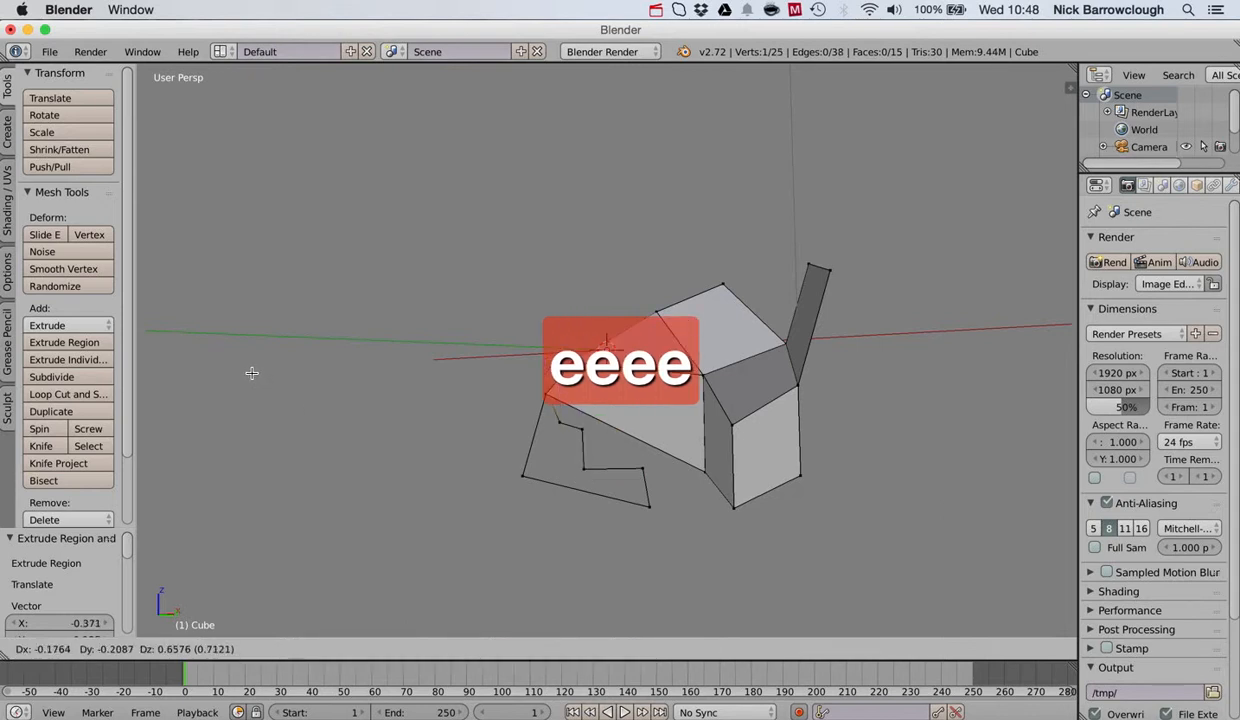
left_click(251, 373)
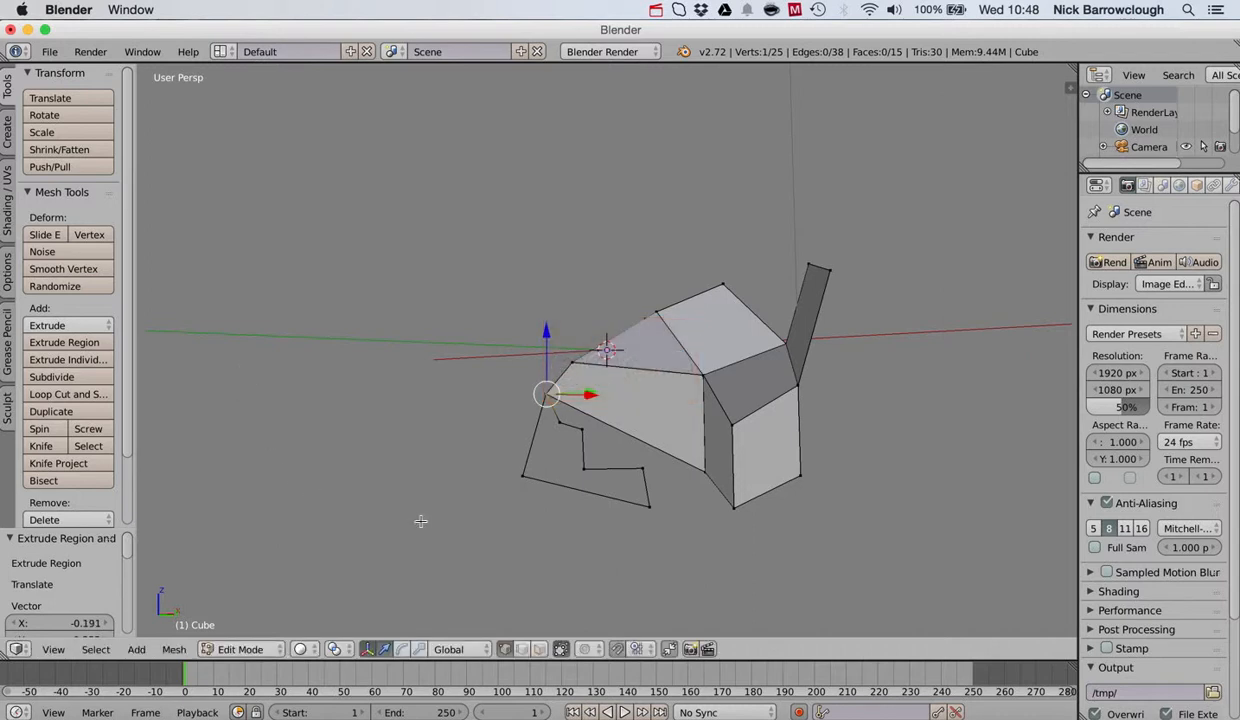
Deselect everything, box-select all vertices of the stepped outline and fill them with a face
key("f")
key("a")
key("b")
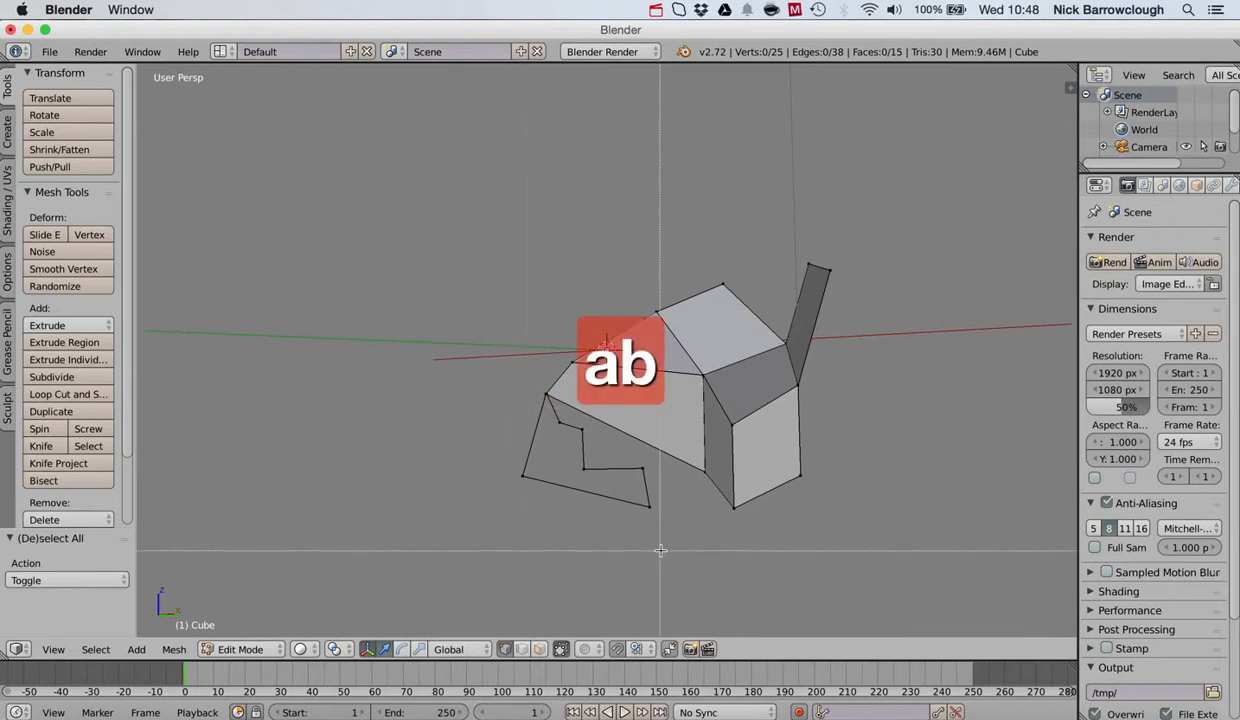
left_click_drag(669, 537, 478, 382)
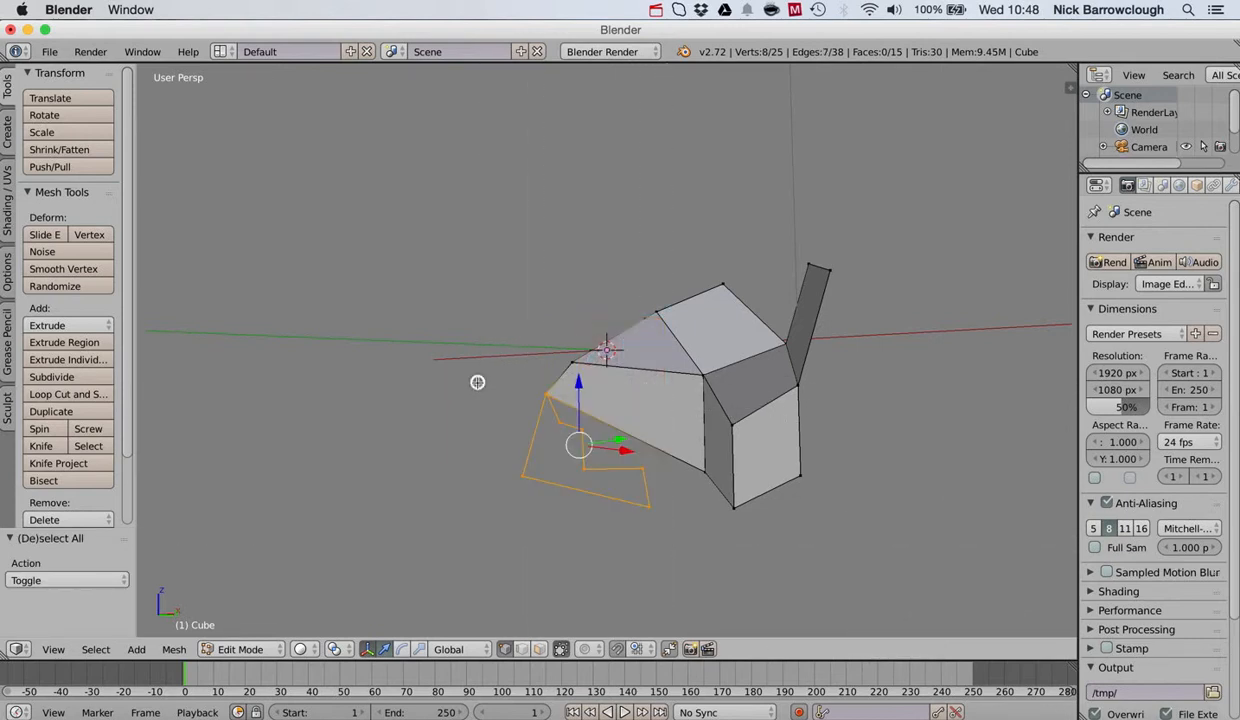
key("f")
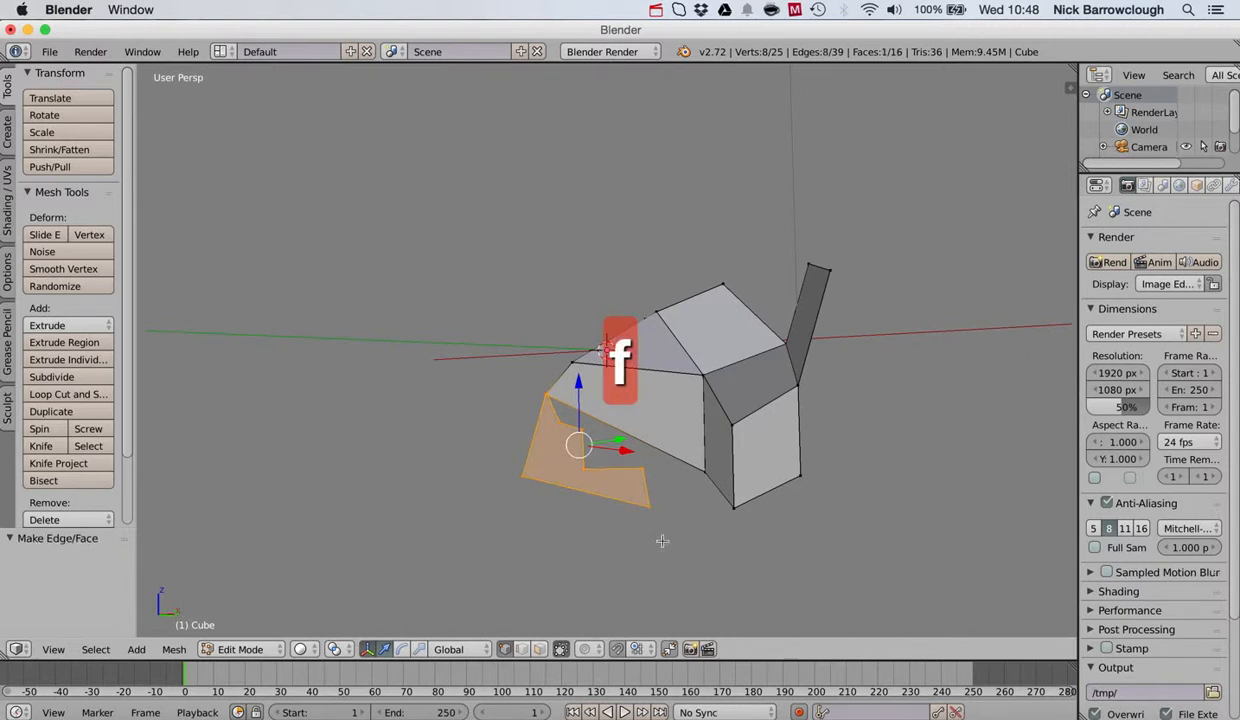
Merge the new face's outermost lower vertex with the nearest bottom corner of the second extrusion, using At Center
scroll(643, 480, "left", 10)
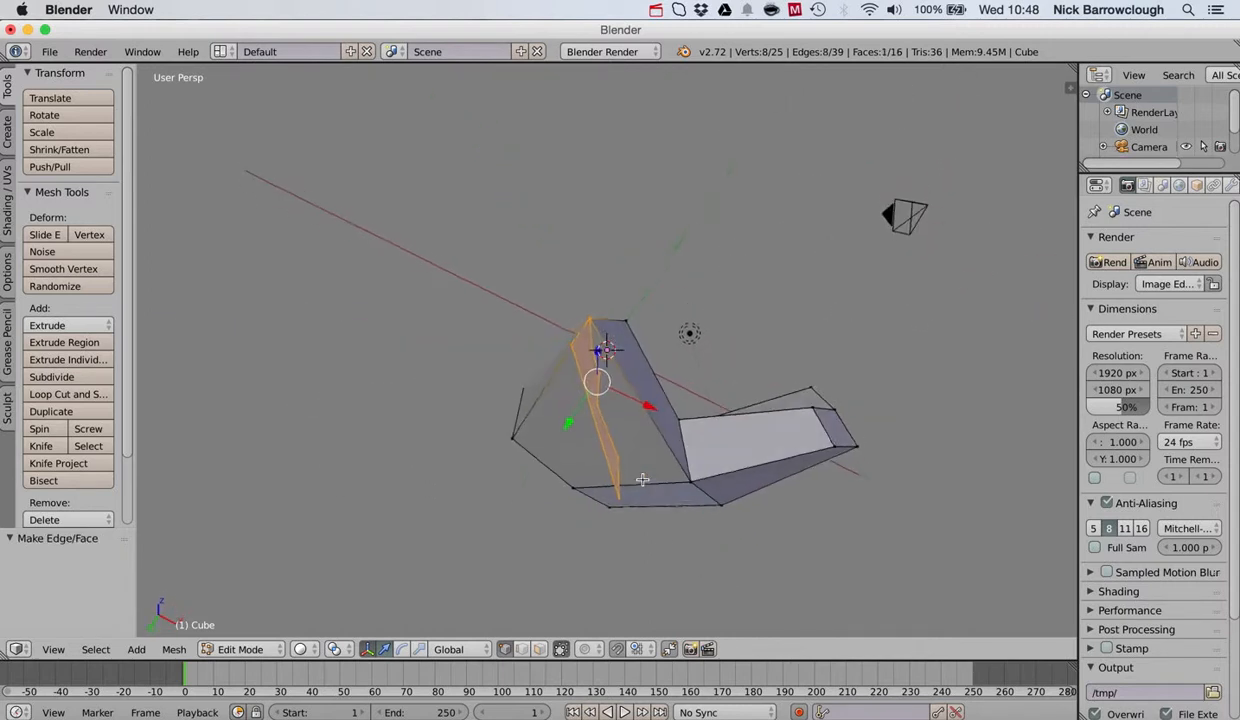
scroll(643, 480, "up", 10)
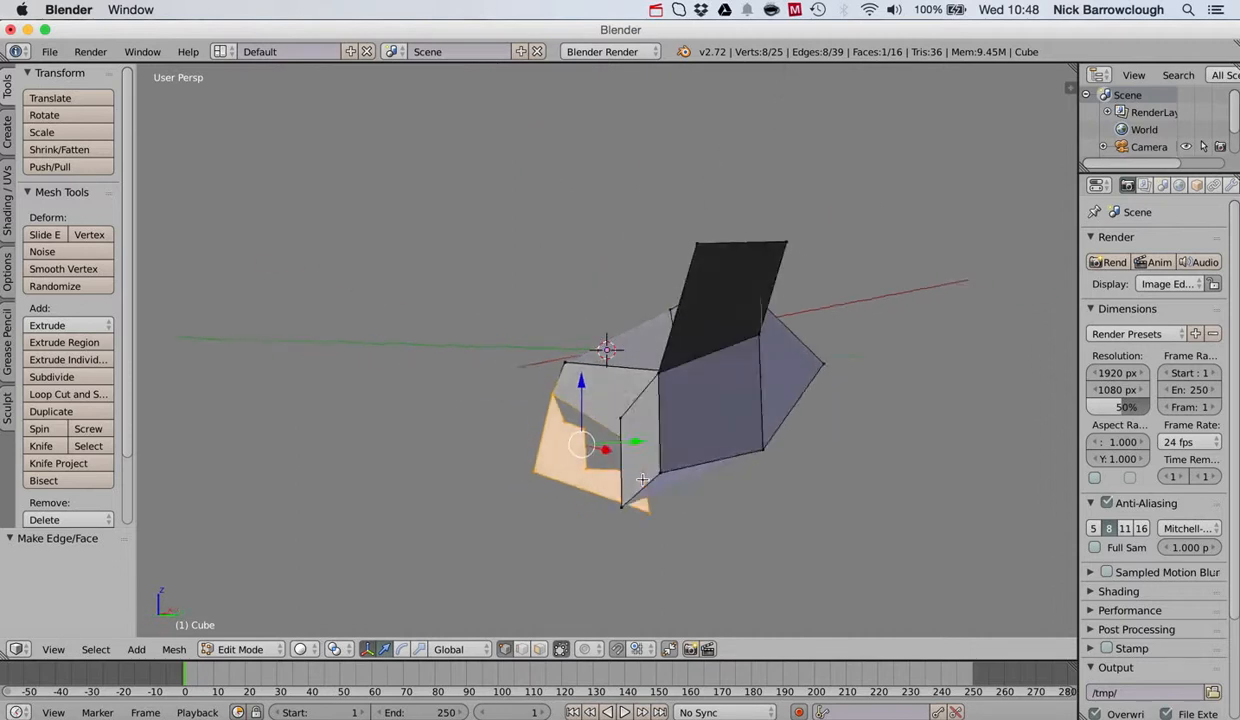
scroll(643, 480, "up", 3)
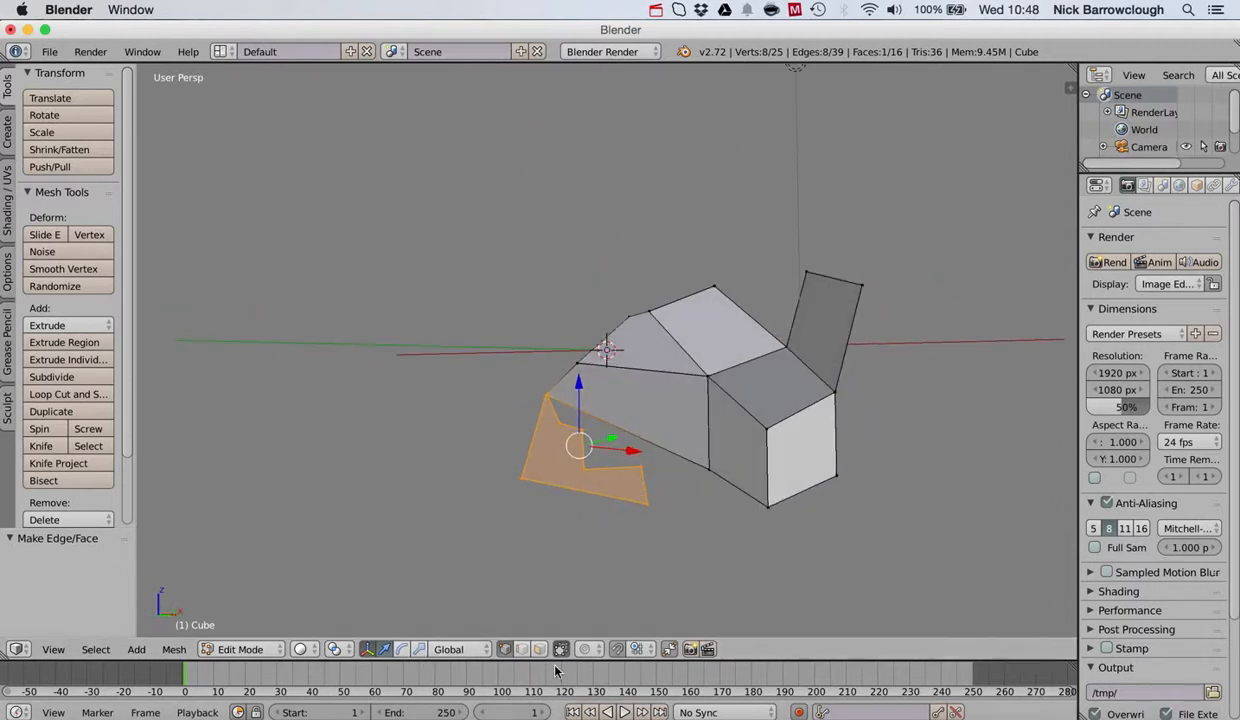
right_click(429, 392)
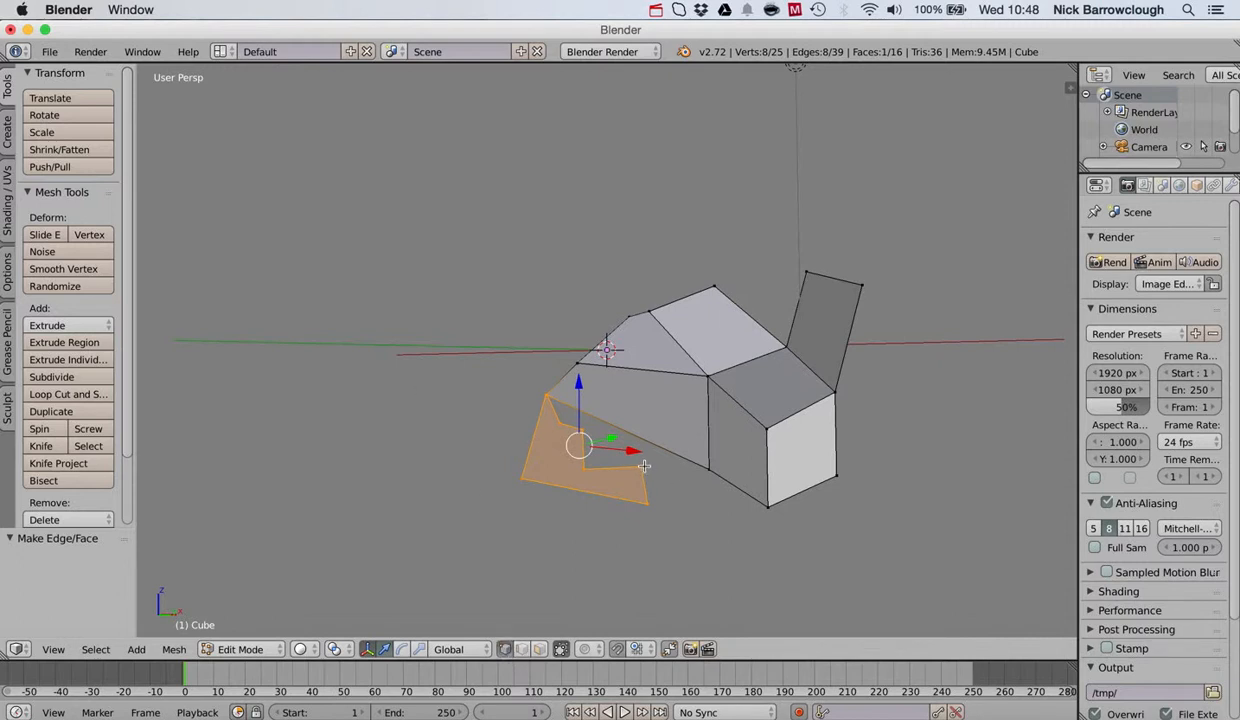
right_click(642, 465)
right_click_drag(642, 466, 649, 503)
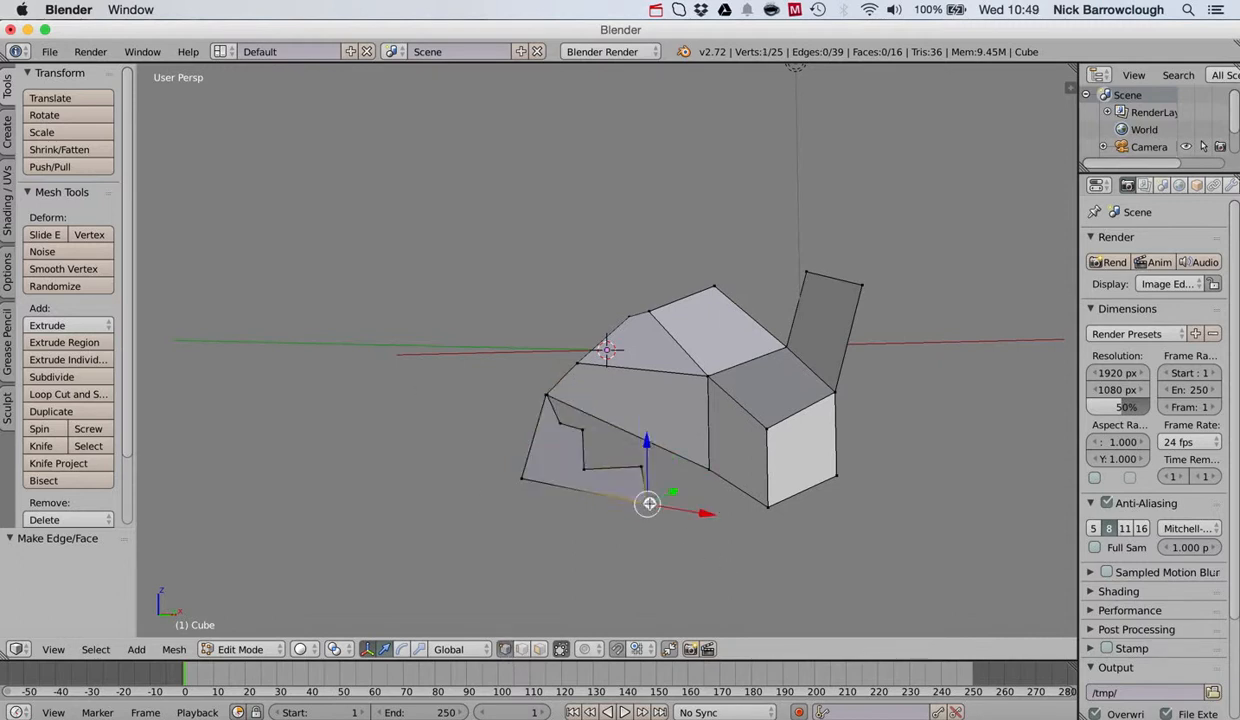
right_click(768, 507, "shift")
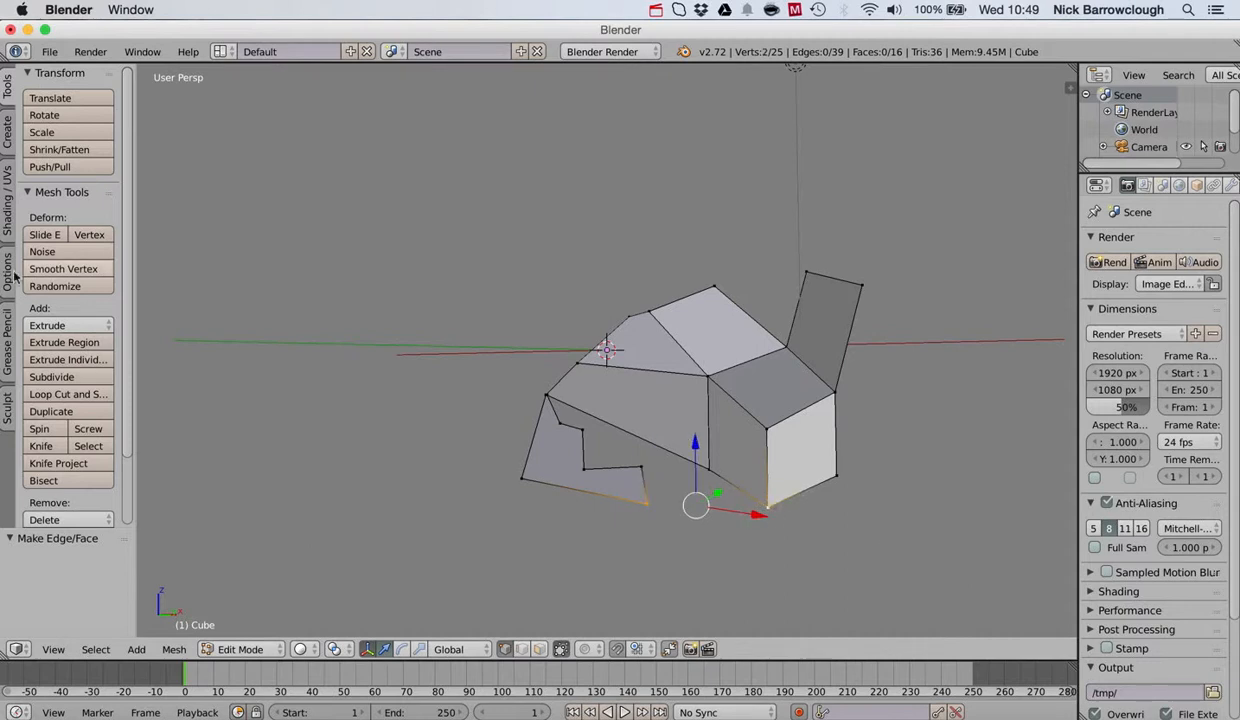
scroll(35, 440, "down", 3)
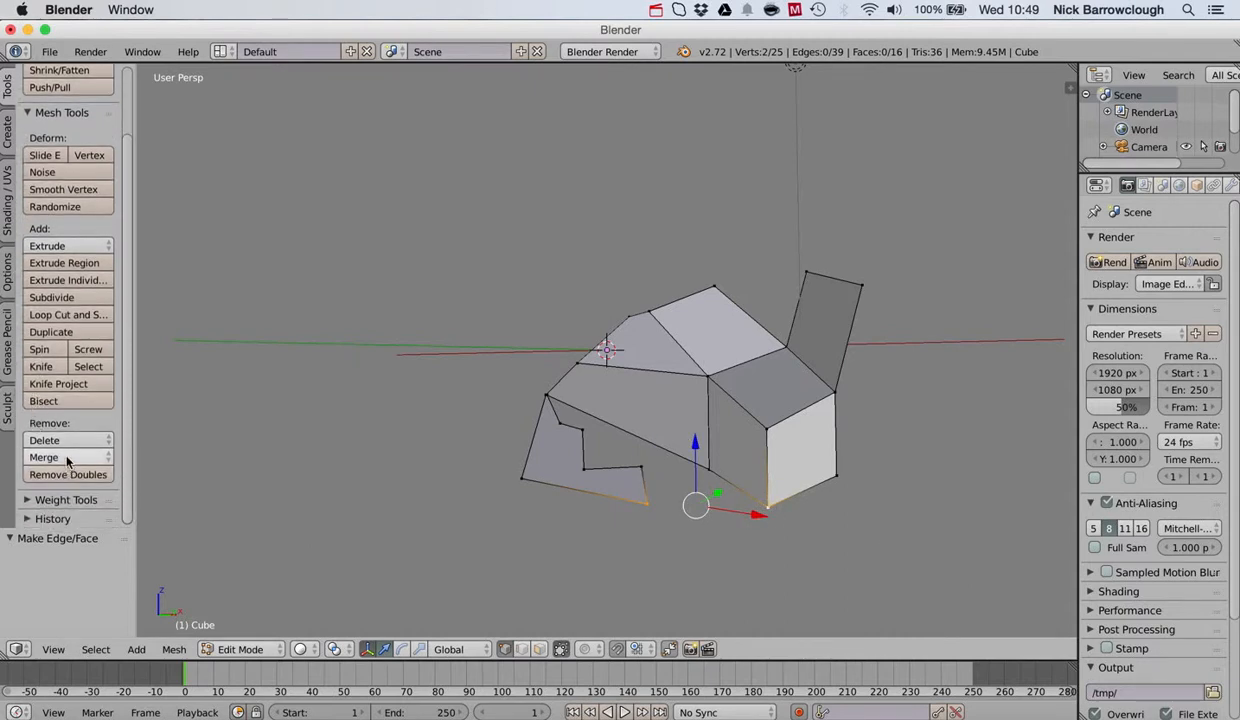
left_click(62, 457)
left_click(80, 457)
left_click(78, 514)
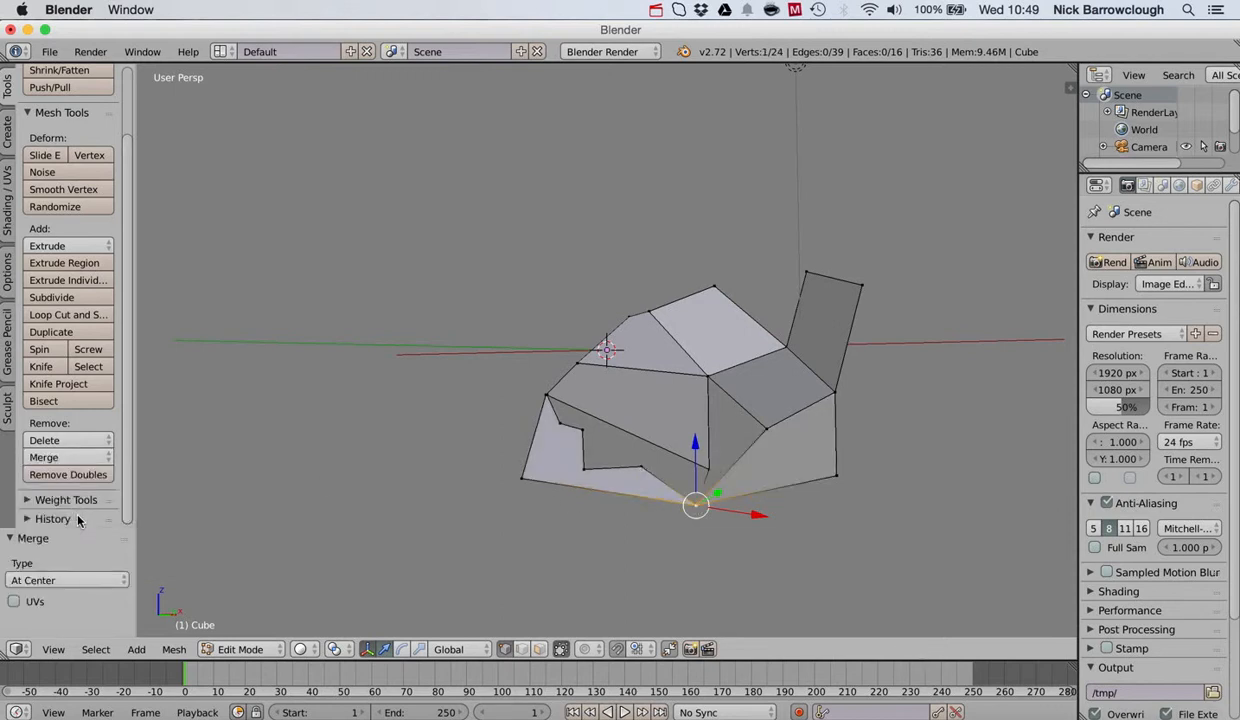
Merge the inner vertex beside that joined corner into the main body's adjacent bottom vertex, using At Last
scroll(821, 517, "left", 10)
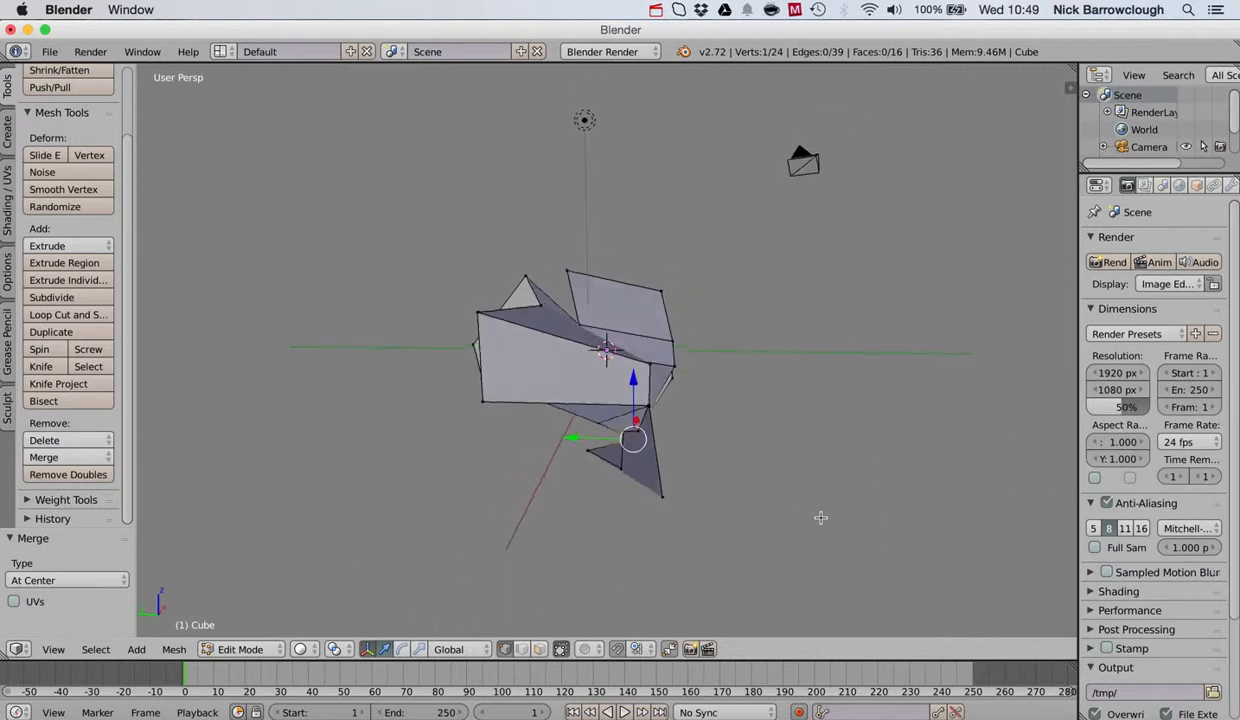
scroll(821, 517, "right", 10)
scroll(821, 517, "right", 1)
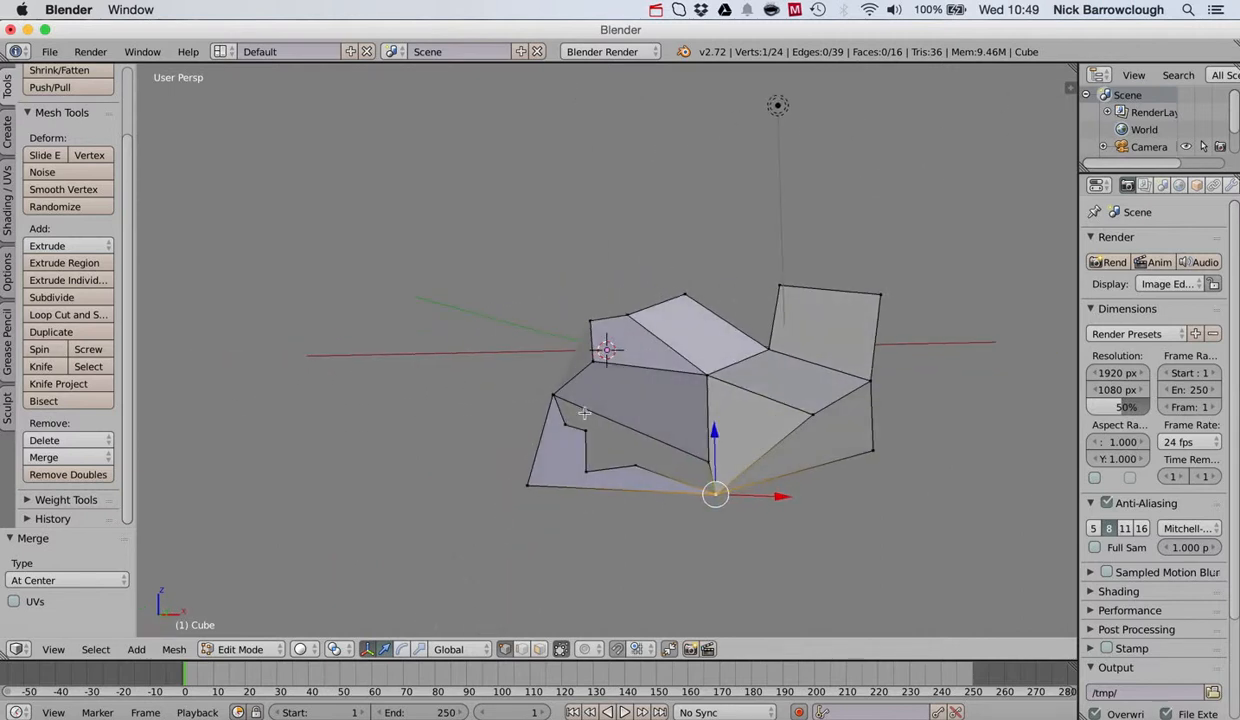
right_click(637, 467)
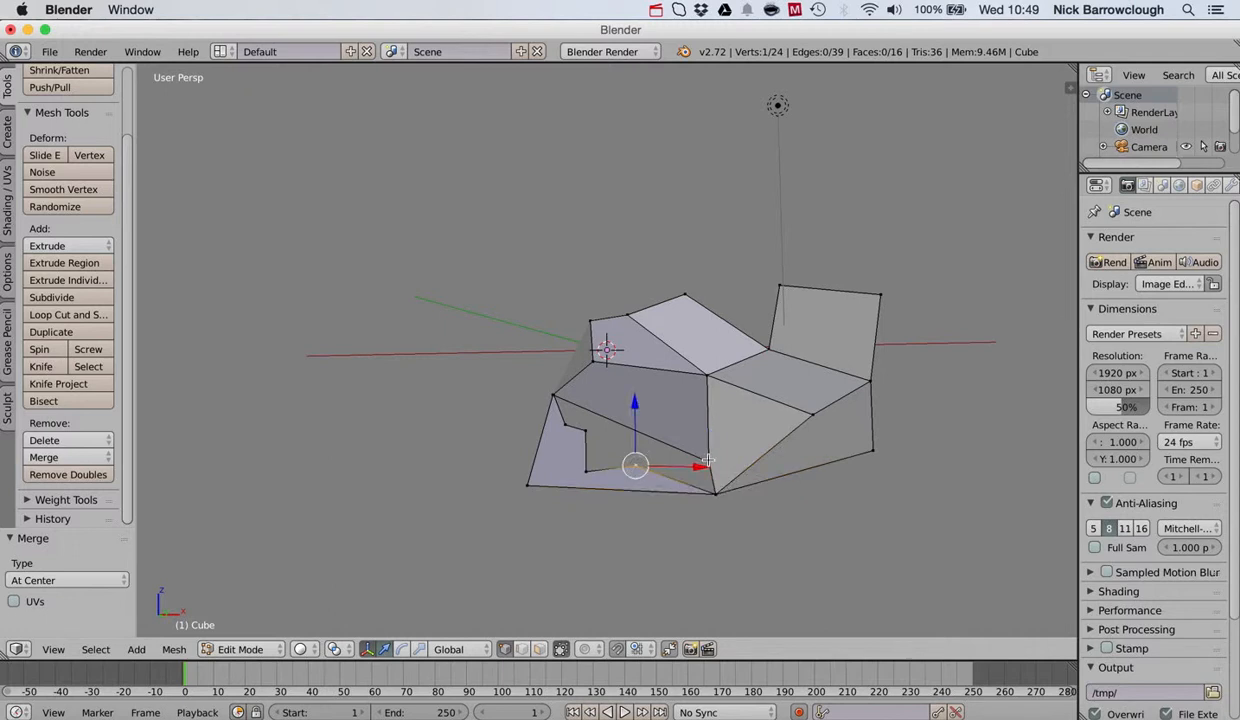
right_click(708, 461, "shift")
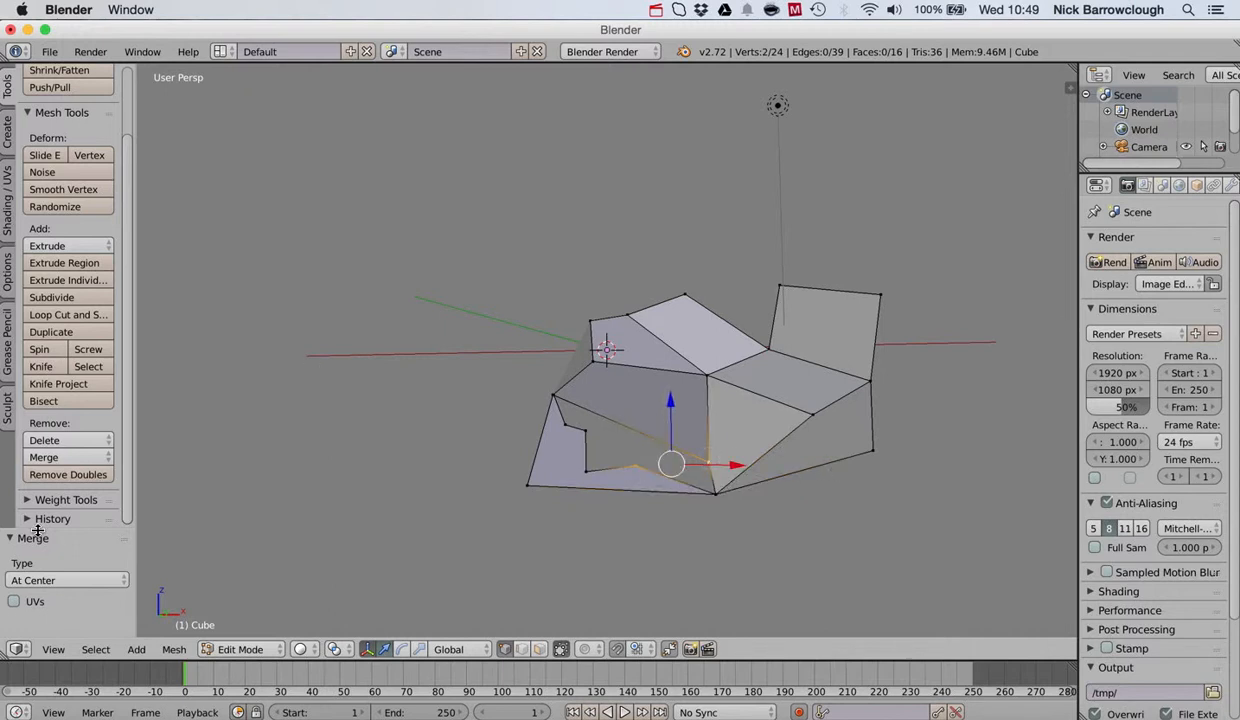
left_click(62, 457)
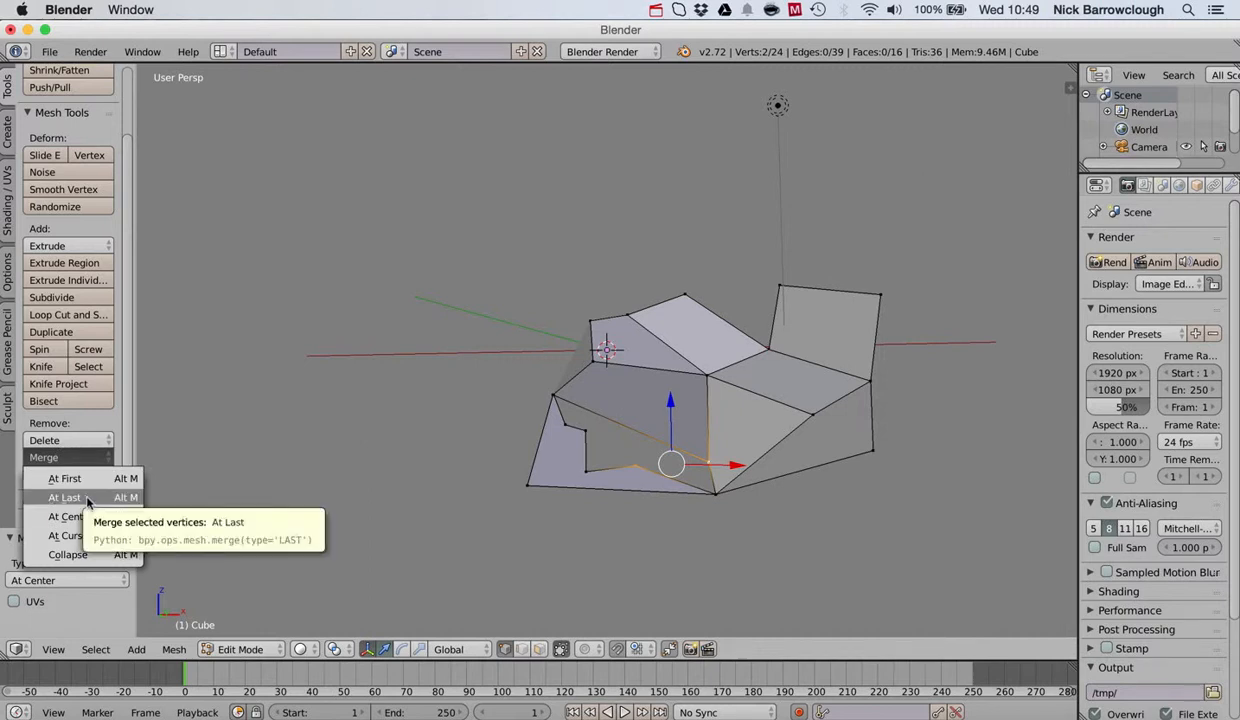
left_click(66, 497)
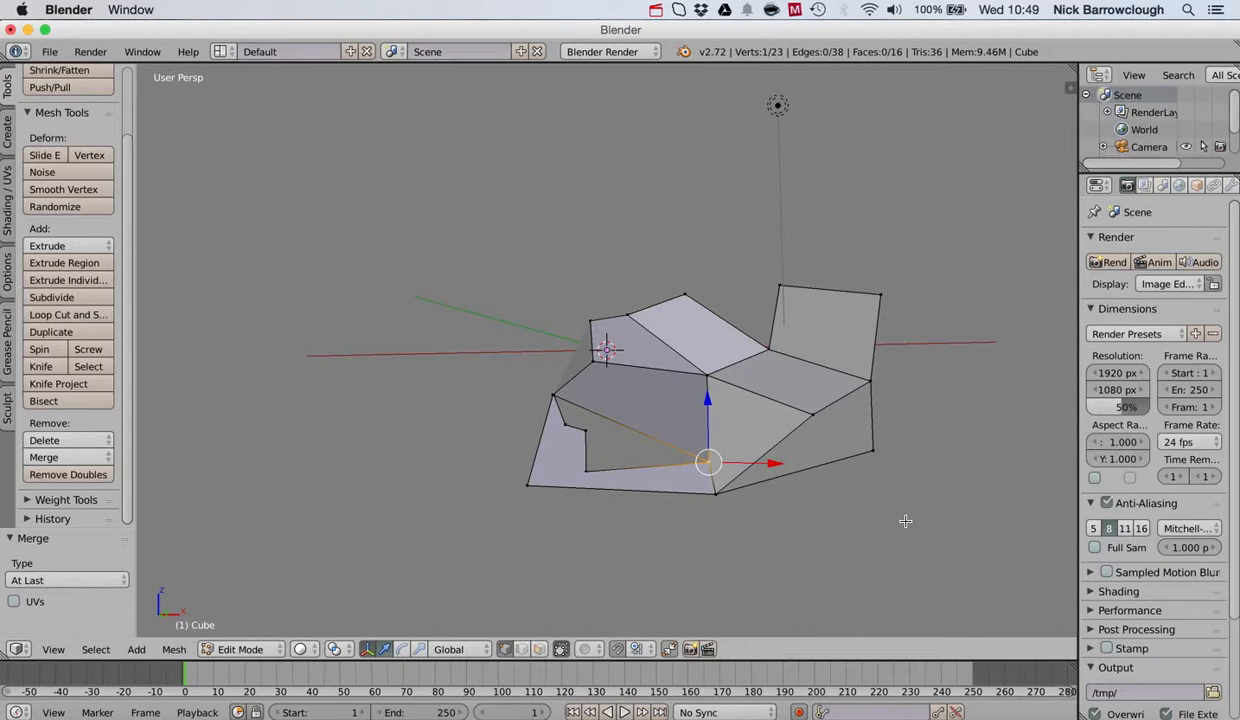
Merge the upright flap's free upper vertex into the peak vertex of the neighbouring top face, using At Last
scroll(905, 521, "left", 10)
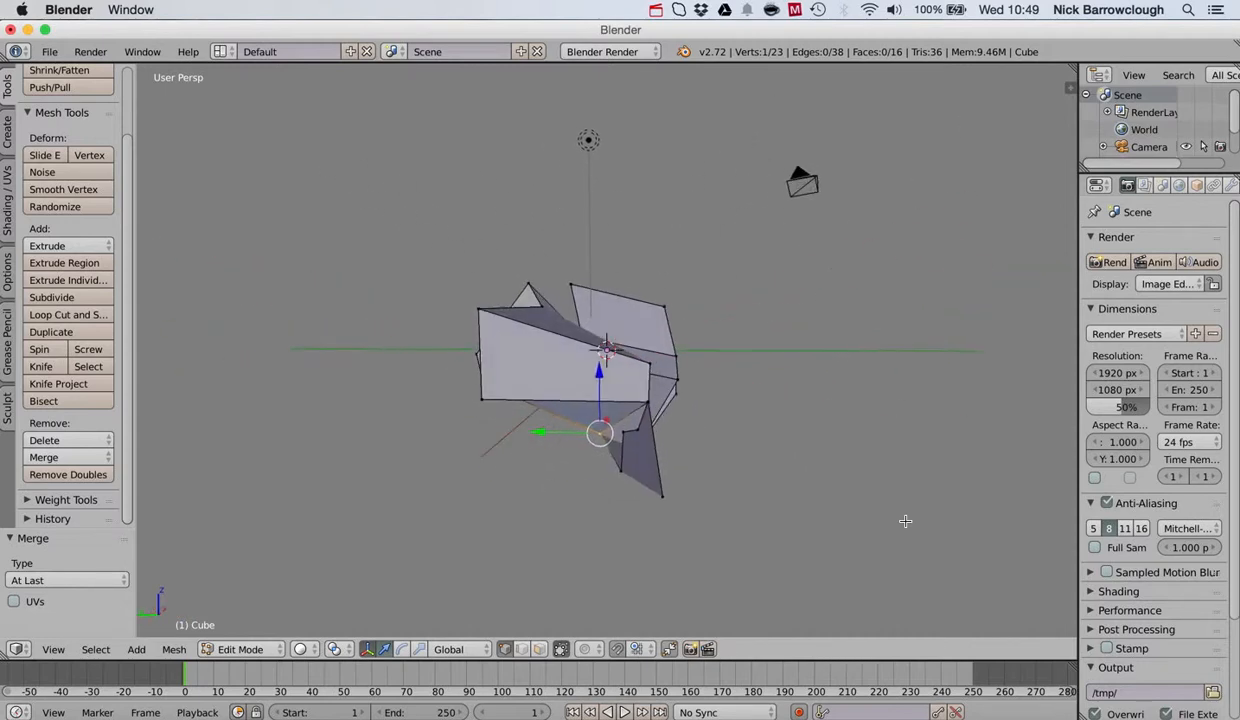
scroll(905, 521, "left", 10)
scroll(905, 521, "right", 10)
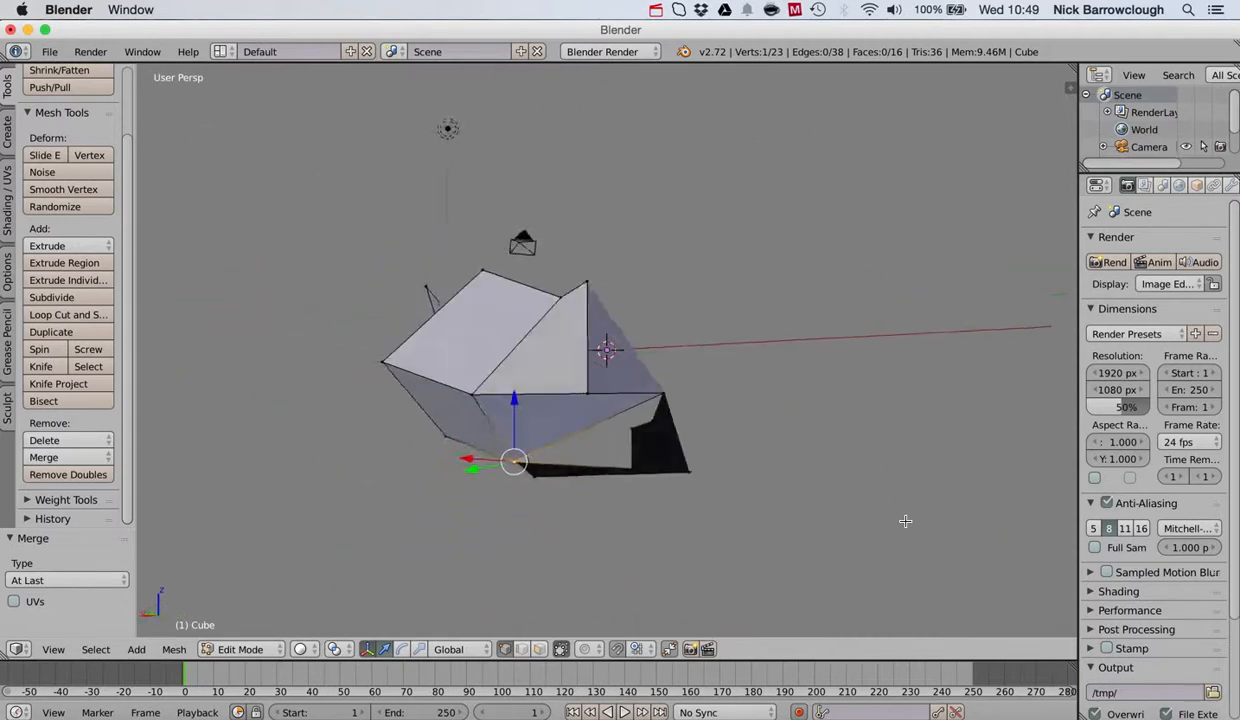
scroll(905, 521, "left", 10)
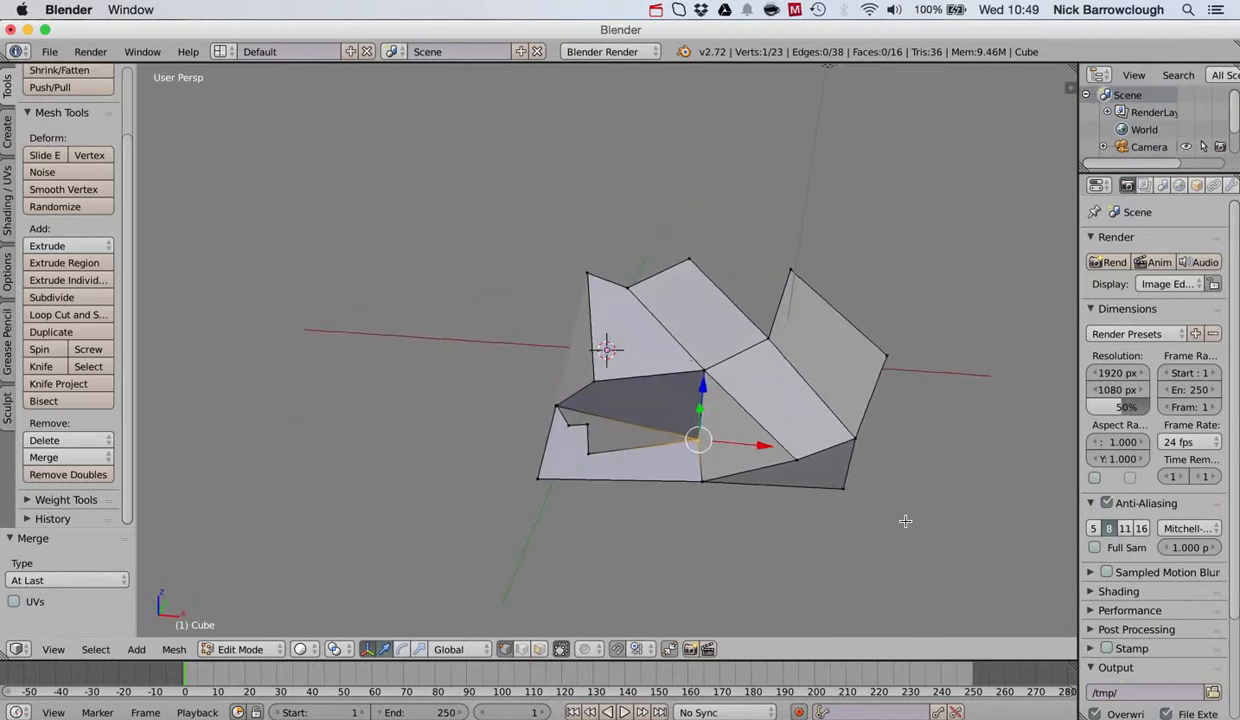
scroll(905, 521, "left", 8)
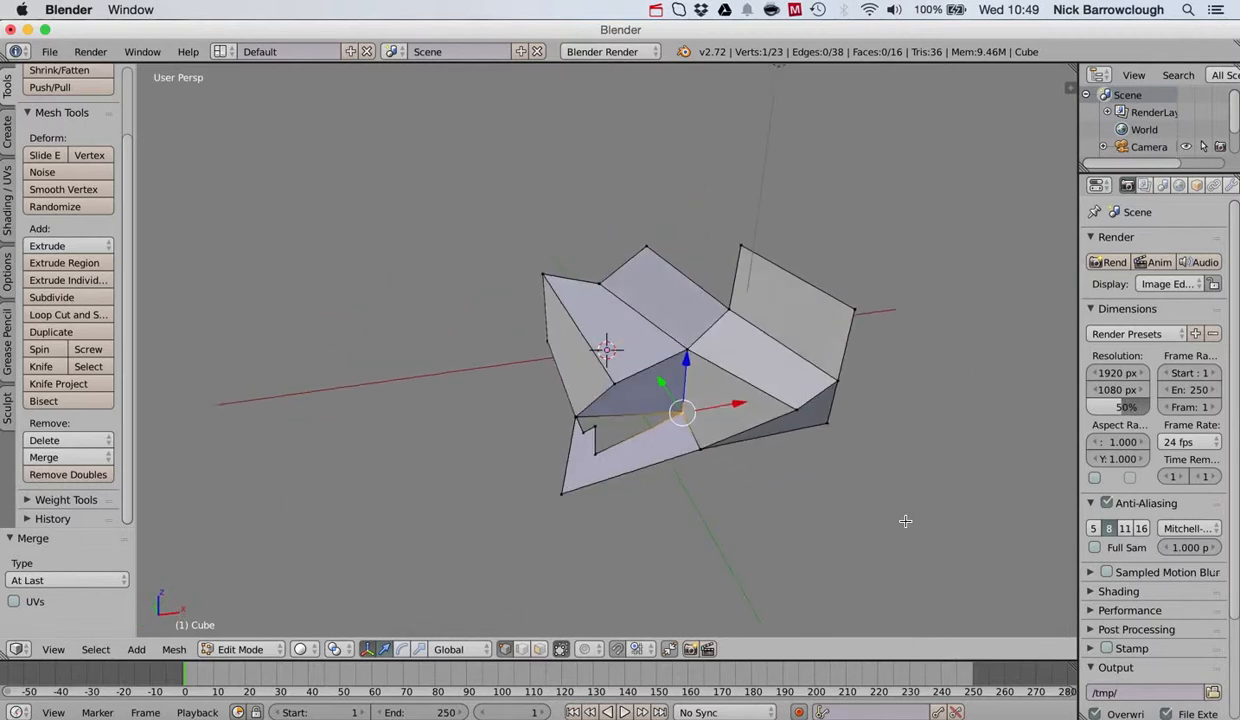
right_click(731, 235)
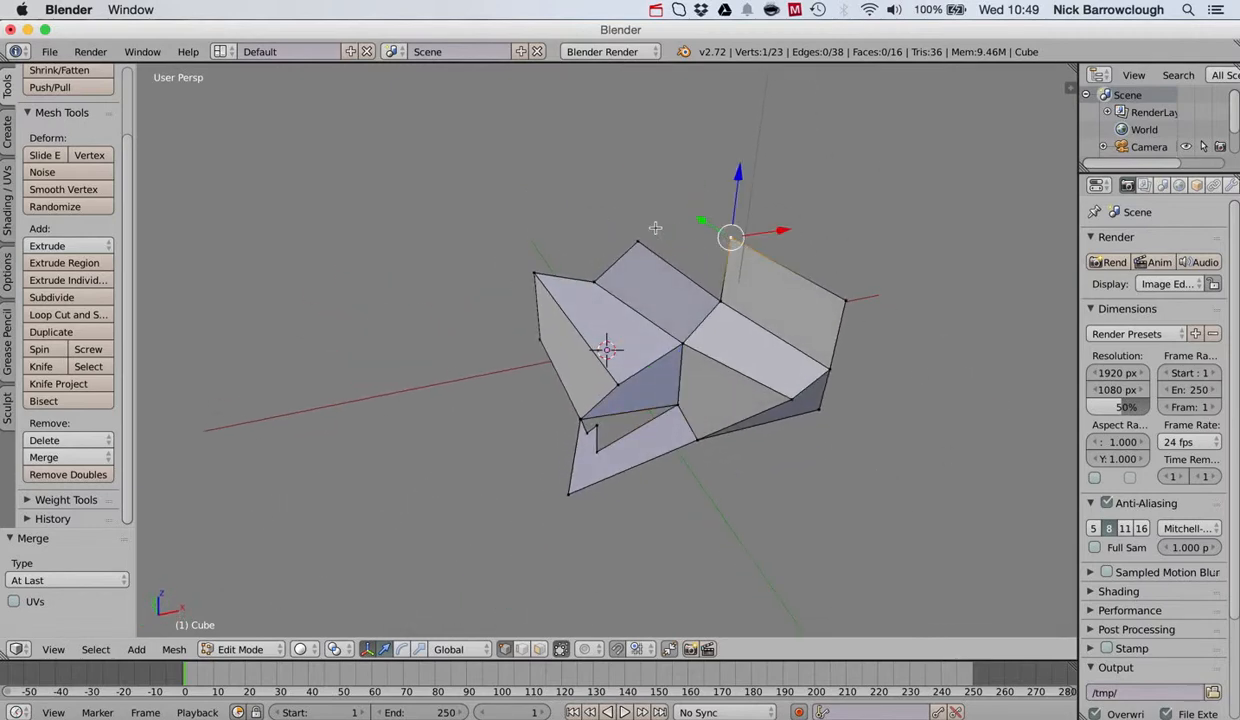
right_click(640, 240, "shift")
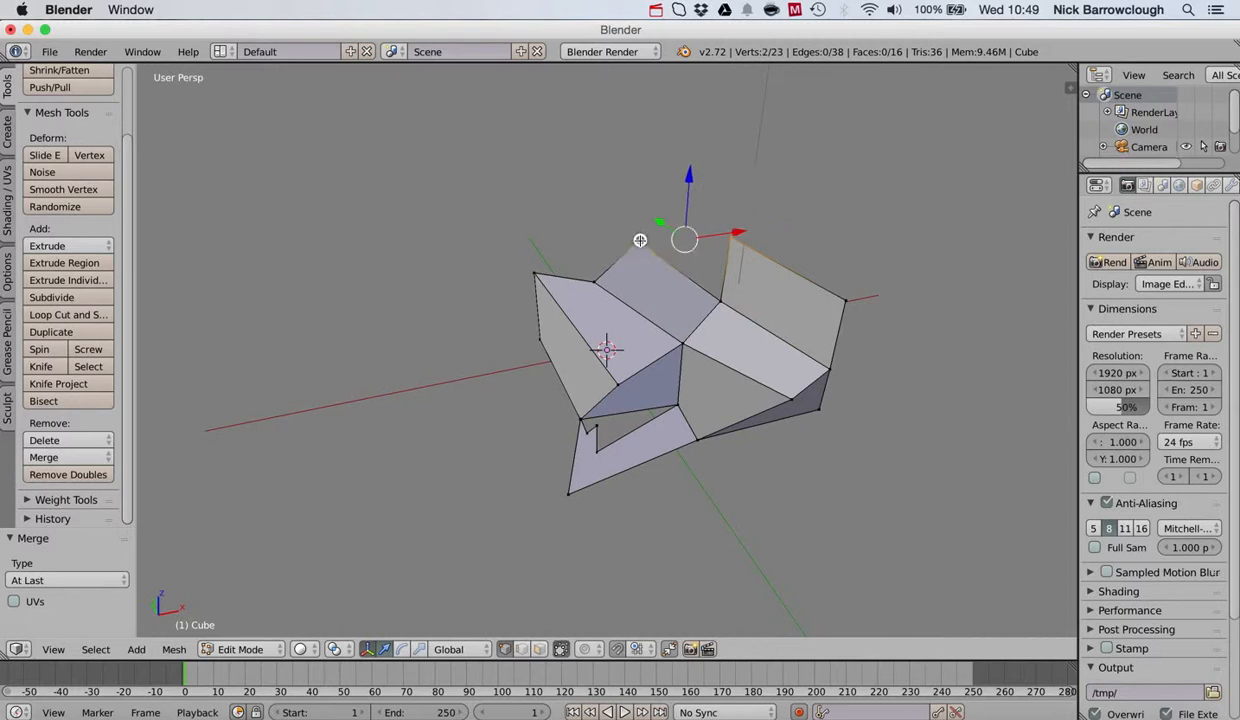
left_click(59, 458)
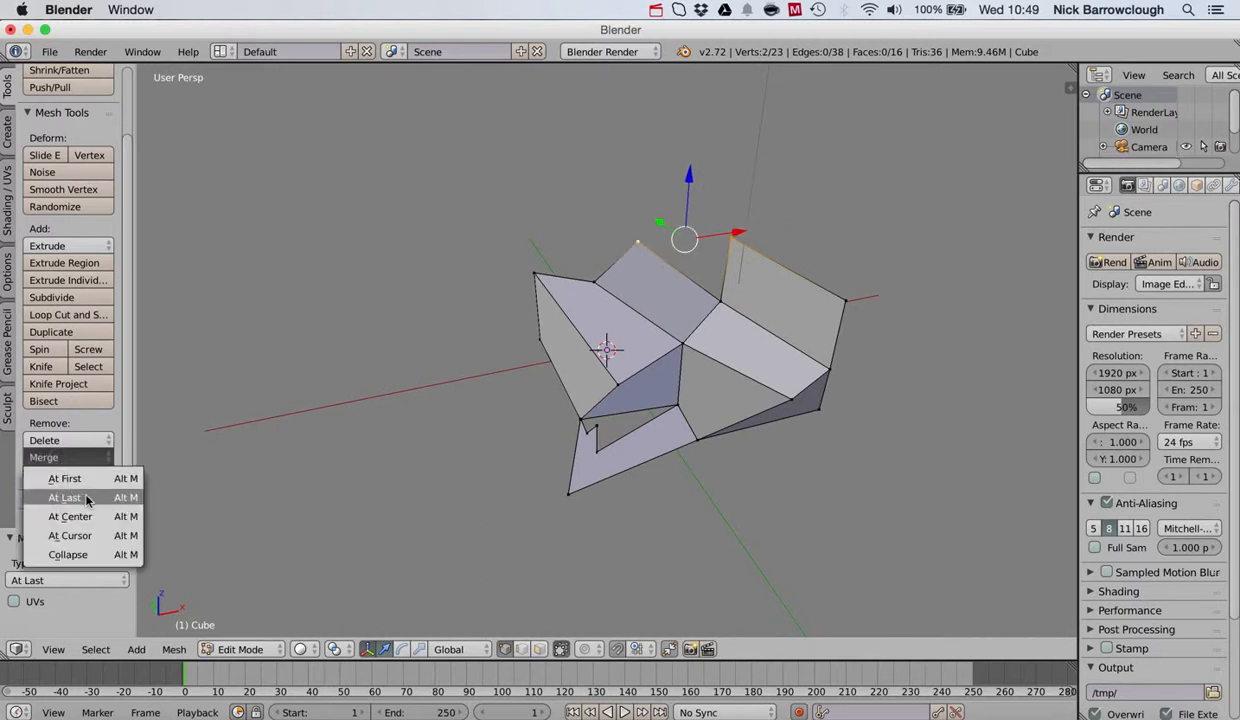
left_click(66, 497)
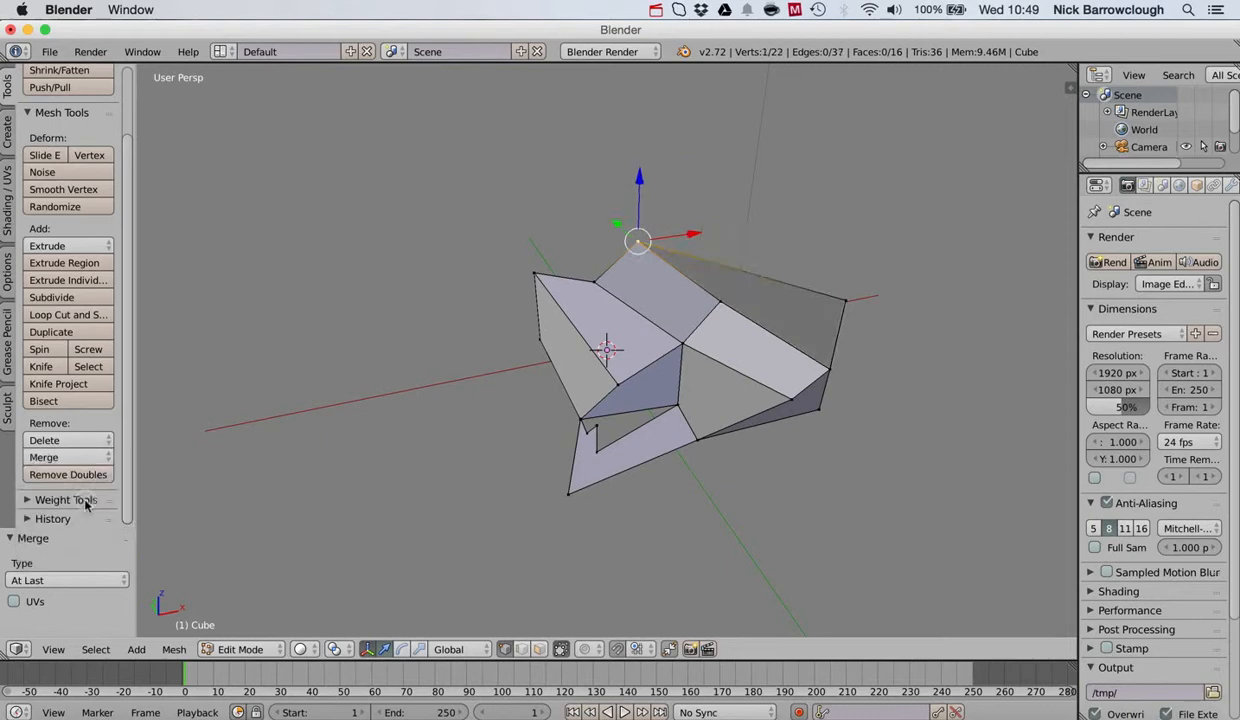
Deselect everything, box-select the overlapping vertices where the stepped outline meets the body corner, and merge them At Center
middle_click_drag(808, 432, 716, 401)
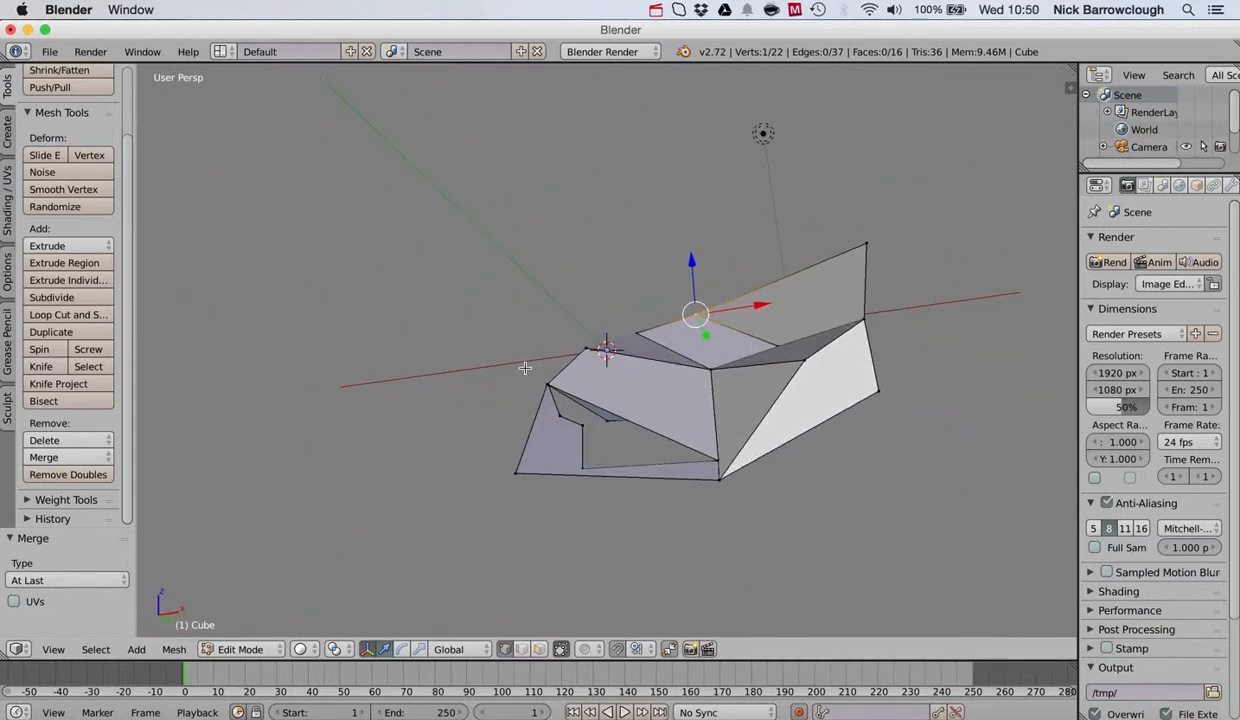
scroll(540, 380, "up", 5)
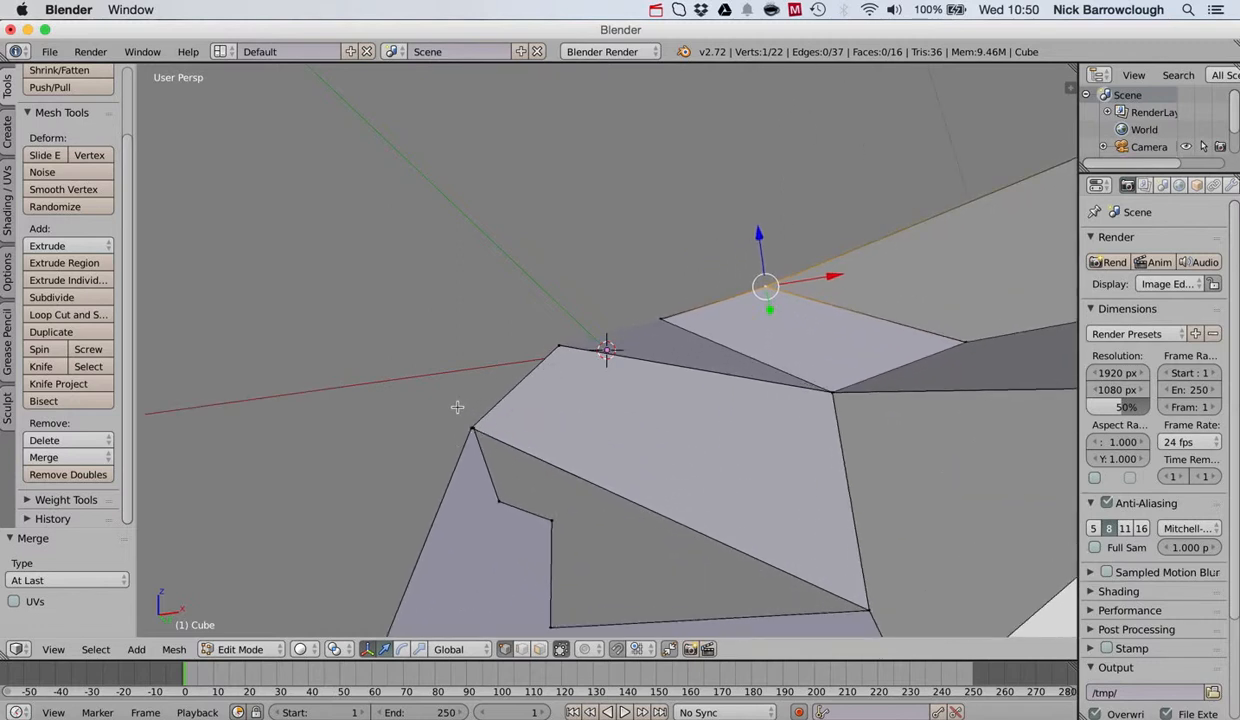
key("a")
key("b")
left_click_drag(459, 408, 484, 441)
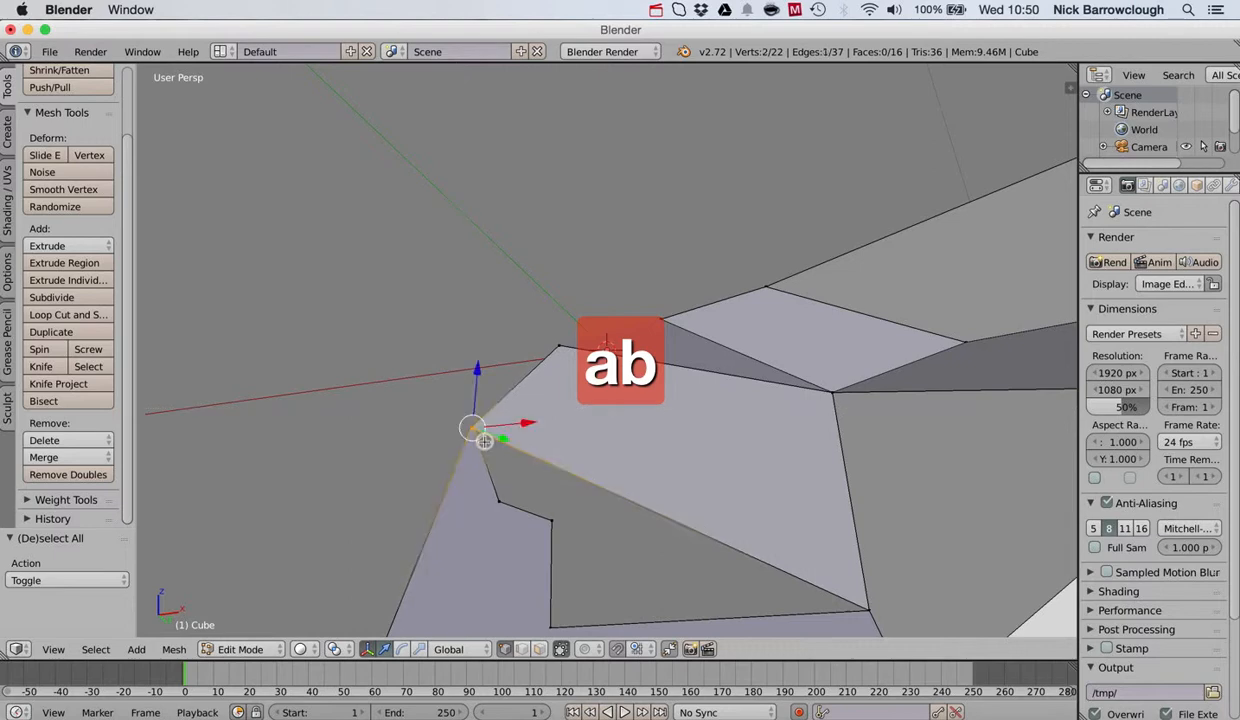
left_click(64, 458)
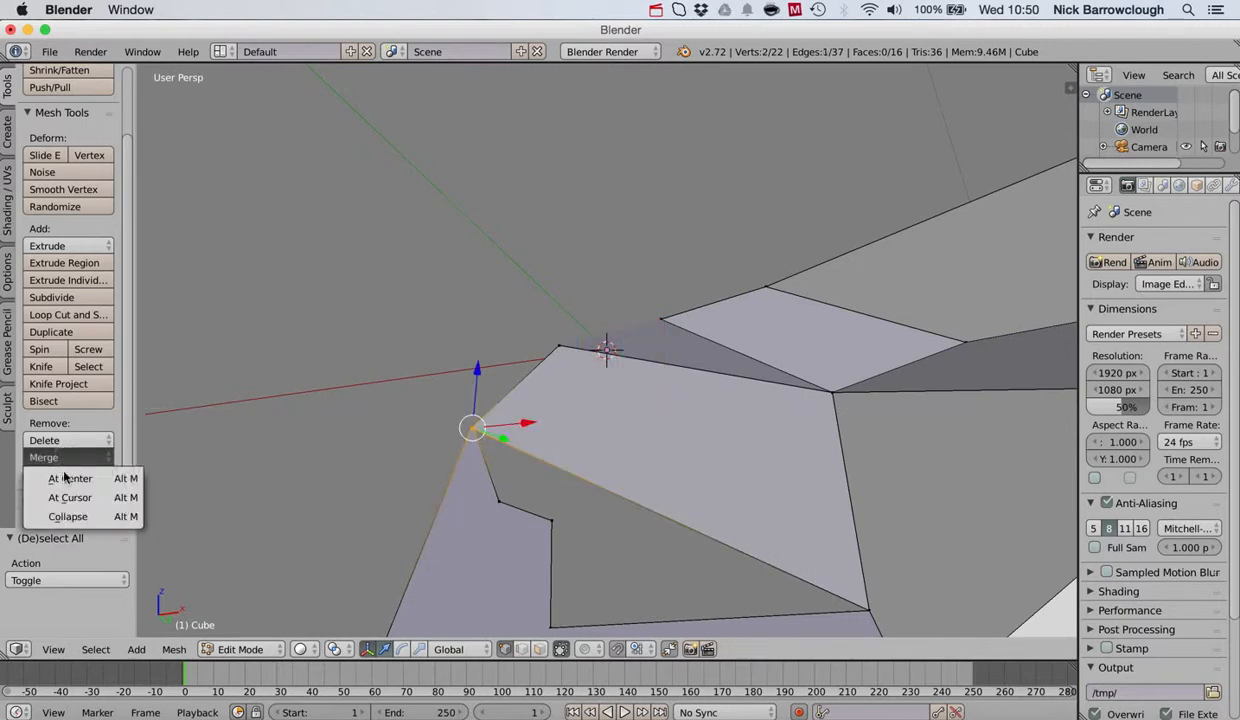
left_click(60, 476)
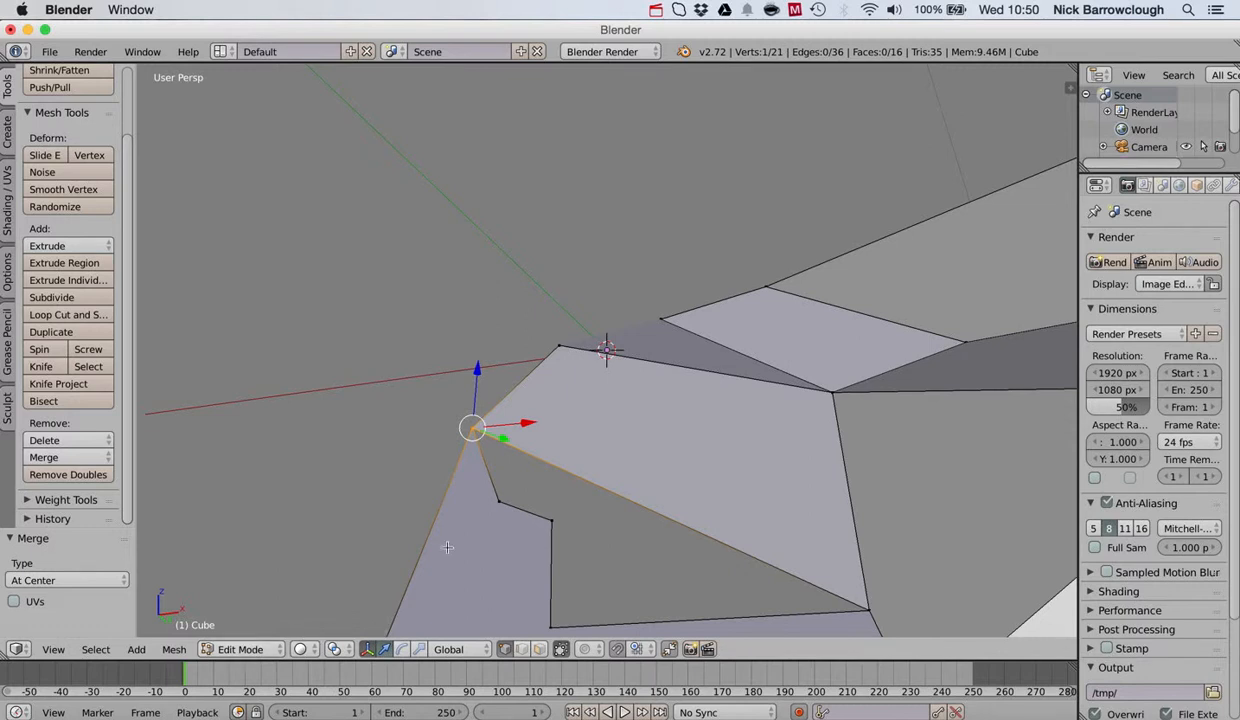
Move the merged corner vertex up about 0.287 along Z and check the connected faces from other sides
mouse_move(497, 437)
left_mouse_down()
mouse_move(540, 443)
mouse_move(504, 439)
left_mouse_up()
left_click_drag(479, 373, 465, 344)
scroll(465, 344, "left", 10)
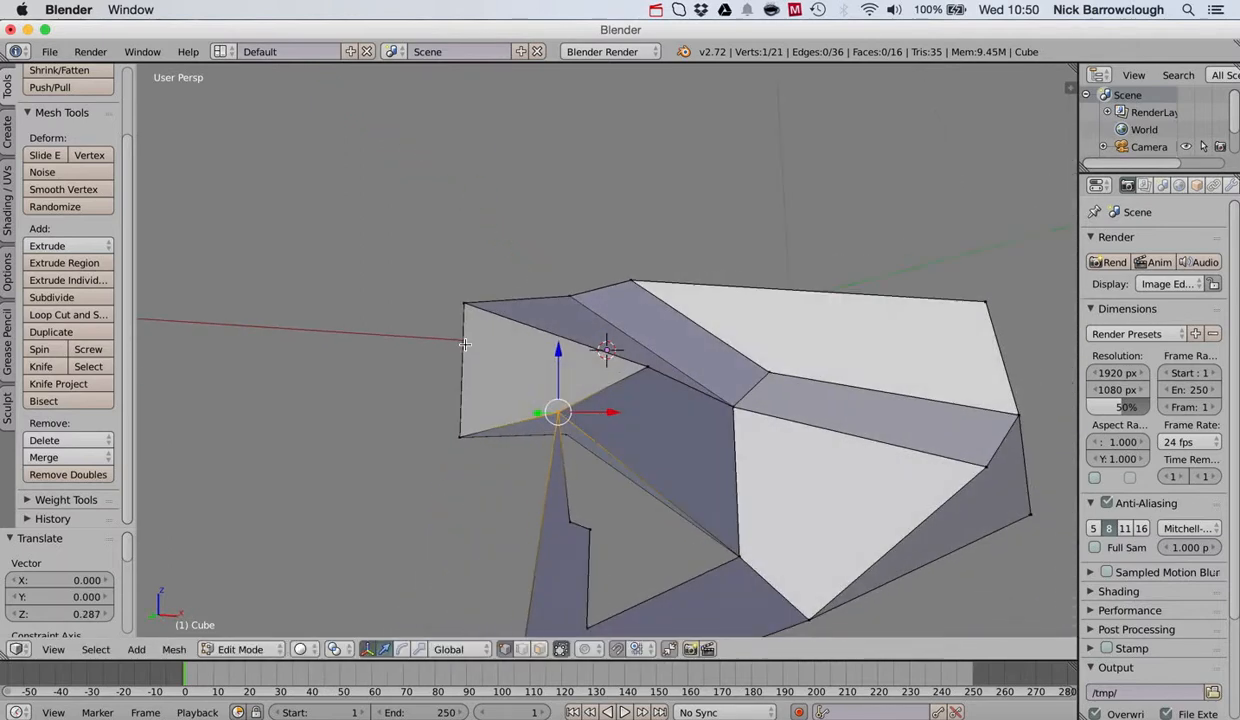
scroll(465, 344, "right", 10)
scroll(465, 344, "left", 10)
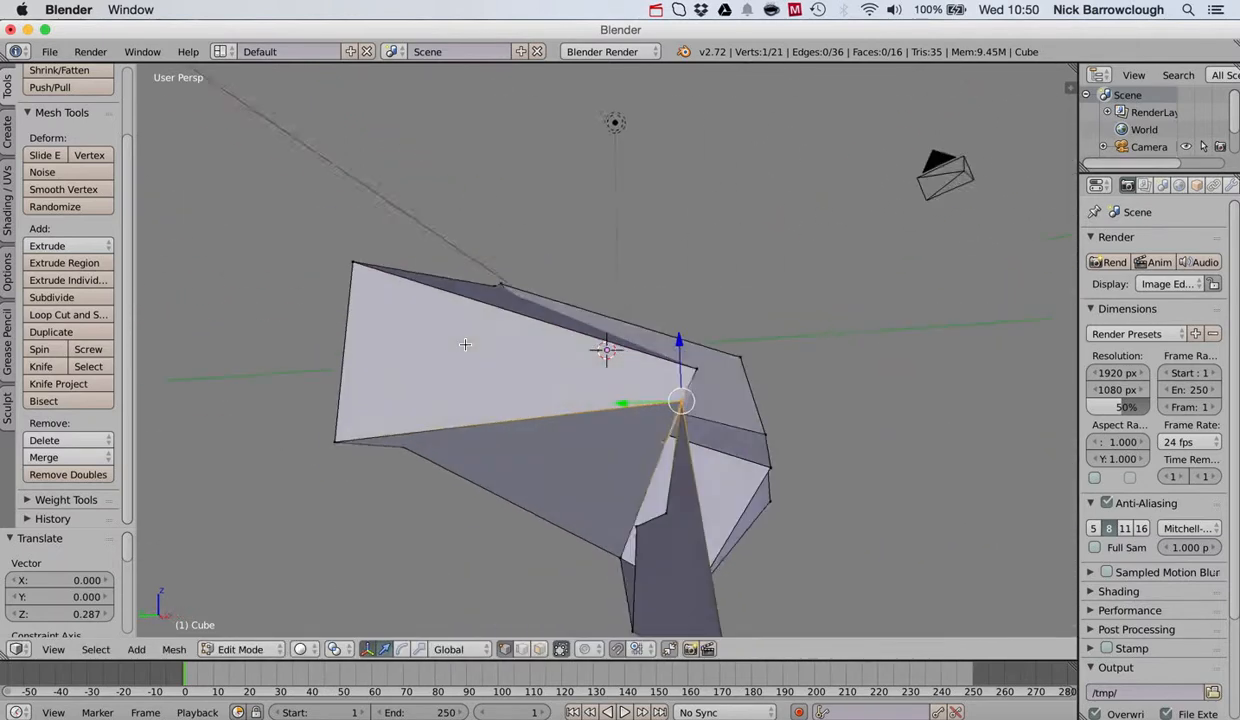
Merge the stepped outline's uppermost inner vertex into the body's far bottom corner on the same end, using At Last
right_click(678, 508)
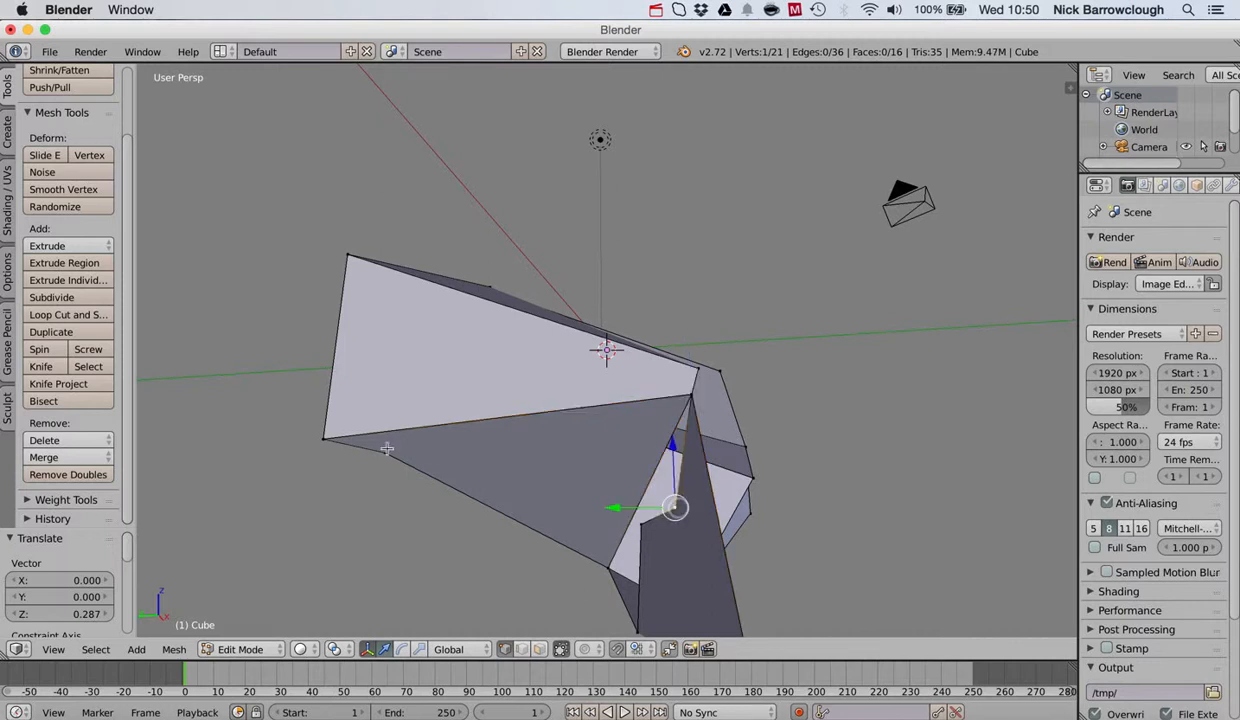
right_click(321, 440, "shift")
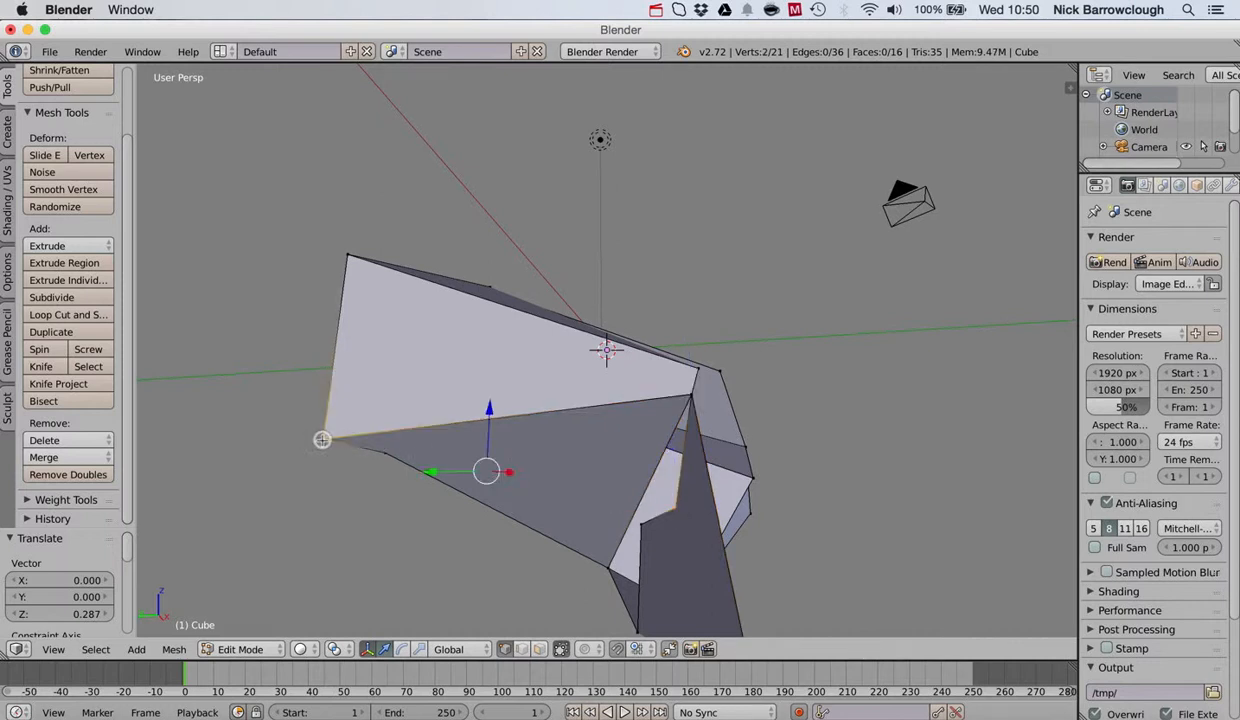
left_click(64, 458)
left_click(72, 497)
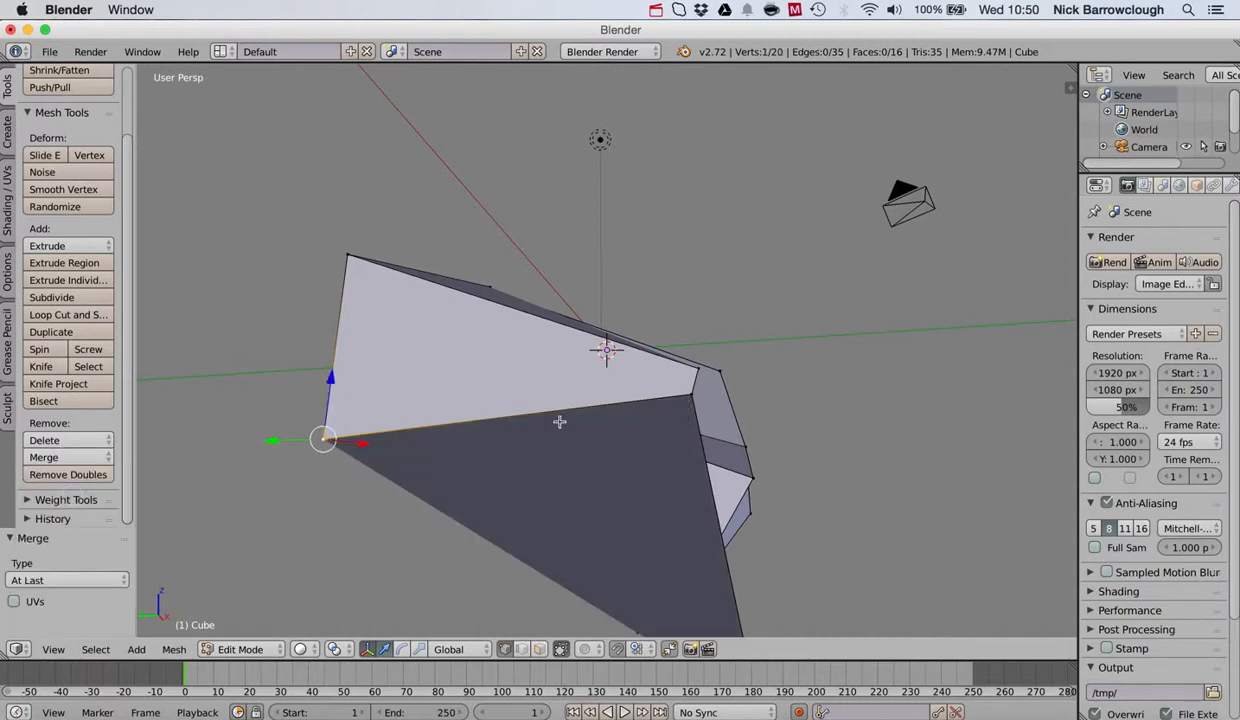
Examine the reshaped mesh from the back, underside and ends to see how the merged faces connect
scroll(559, 422, "right", 10)
scroll(552, 479, "up", 4)
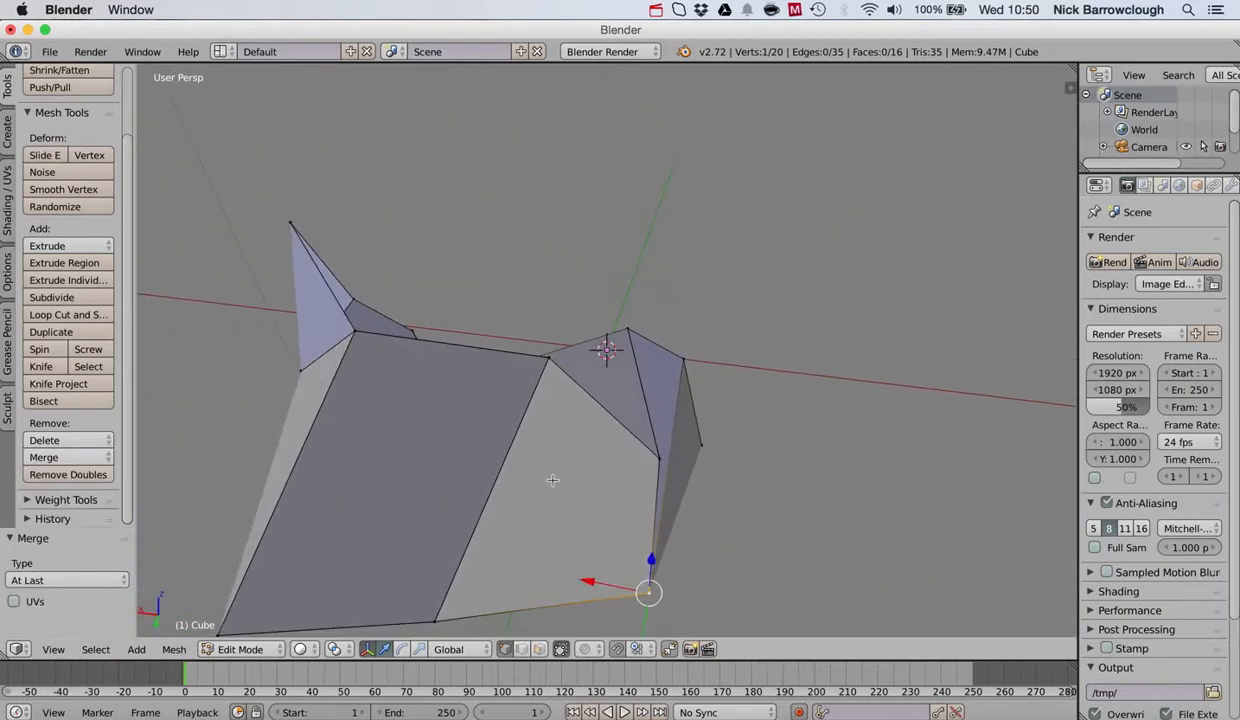
scroll(552, 481, "down", 3)
scroll(552, 482, "left", 10)
scroll(552, 482, "right", 5)
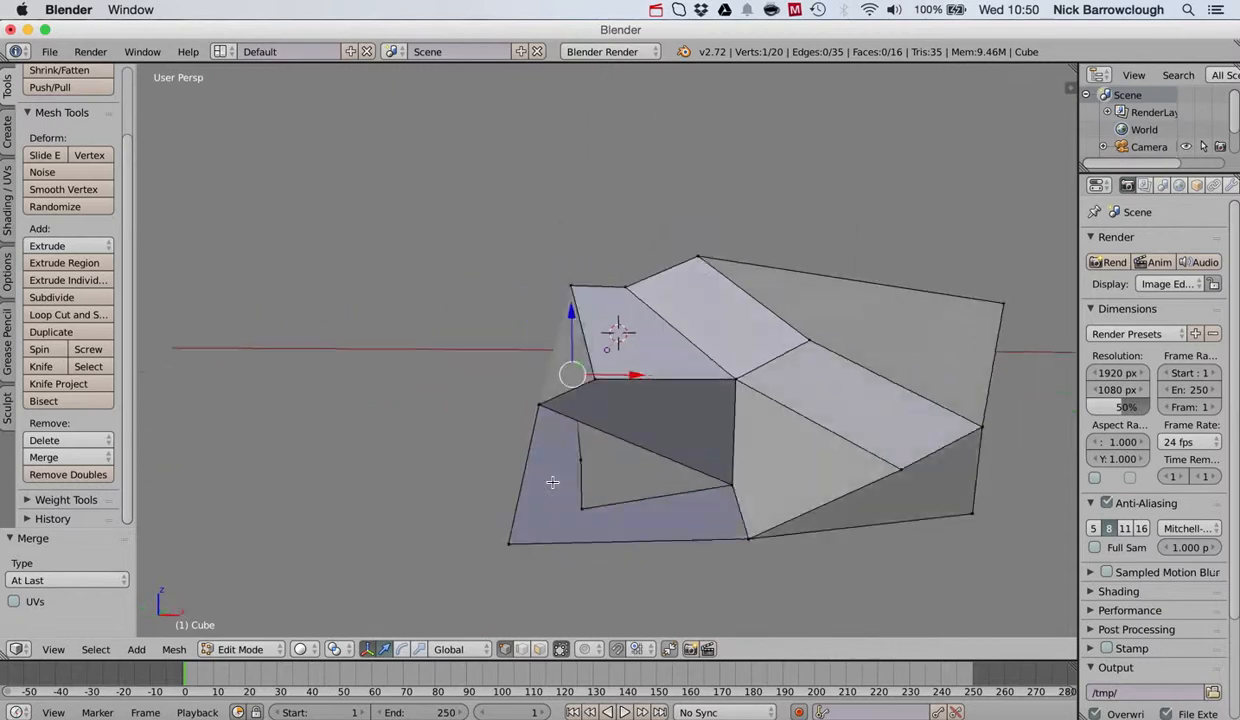
scroll(552, 482, "right", 8)
scroll(552, 482, "down", 6)
scroll(552, 482, "right", 4)
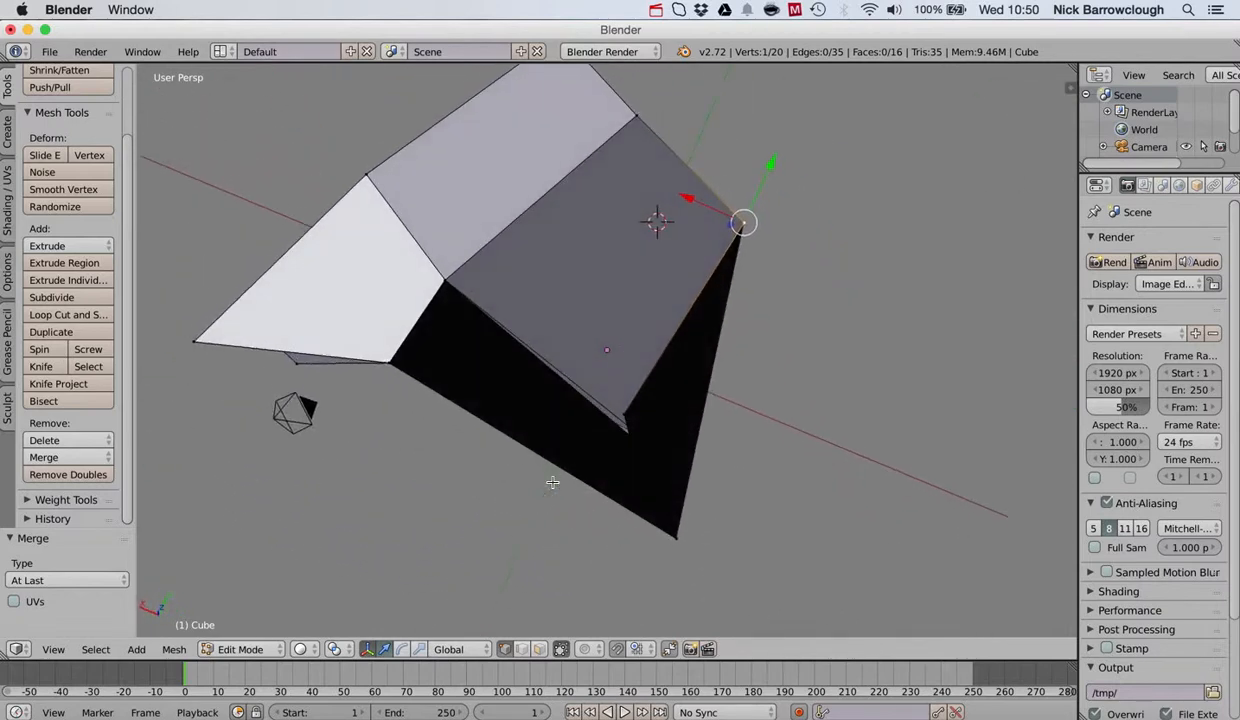
scroll(552, 482, "right", 4)
scroll(552, 482, "up", 5)
scroll(553, 482, "left", 5)
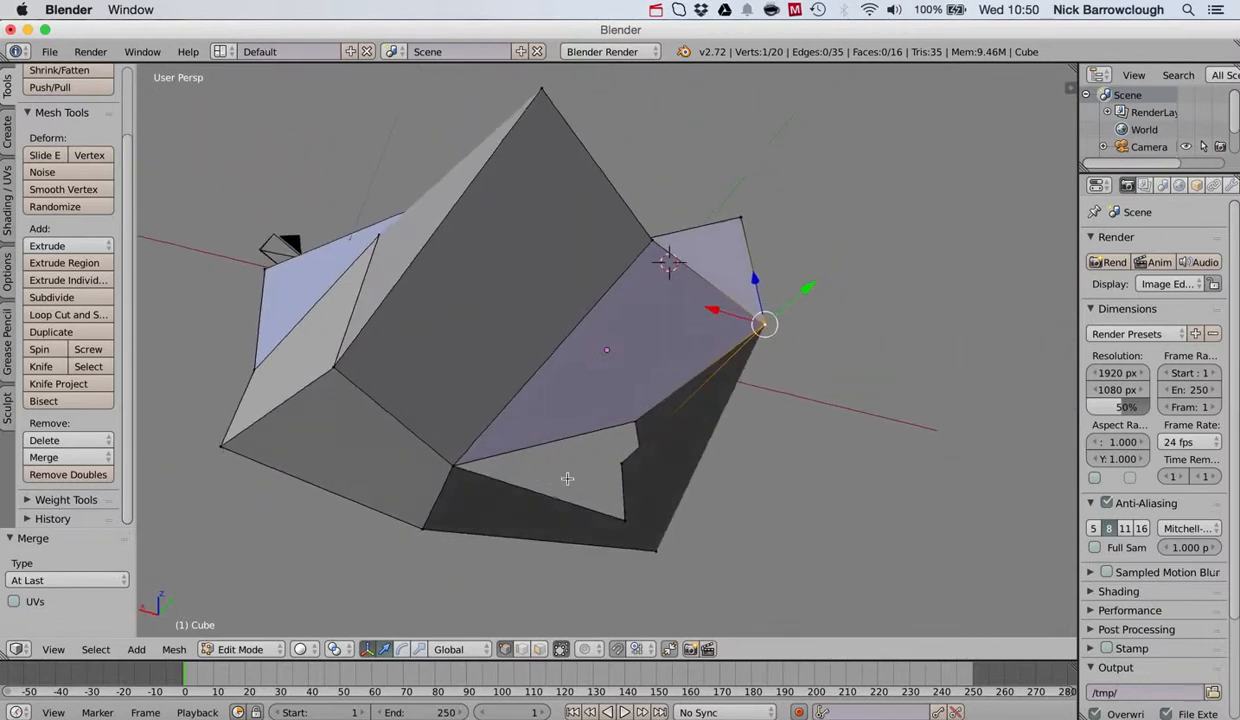
scroll(567, 479, "left", 5)
scroll(639, 467, "up", 6)
scroll(639, 467, "right", 10)
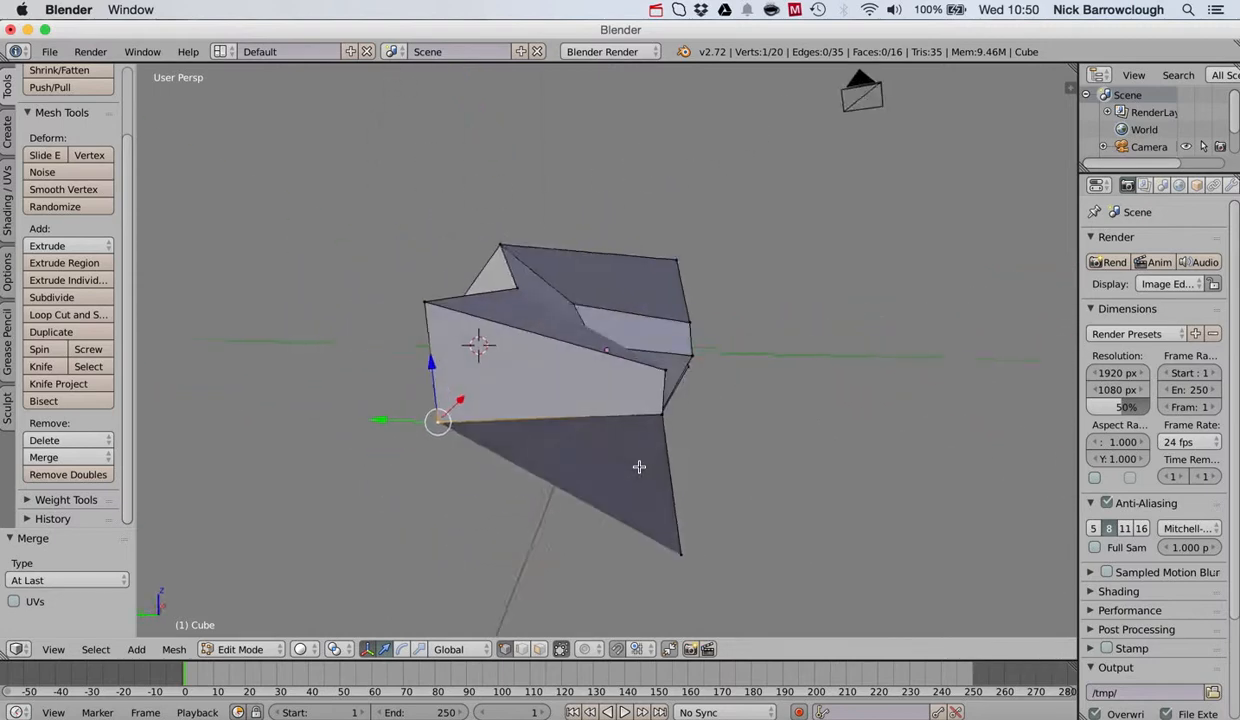
Merge the remaining side vertex of the stepped outline's opening into the main body's upper back corner, using At Last
scroll(639, 467, "right", 4)
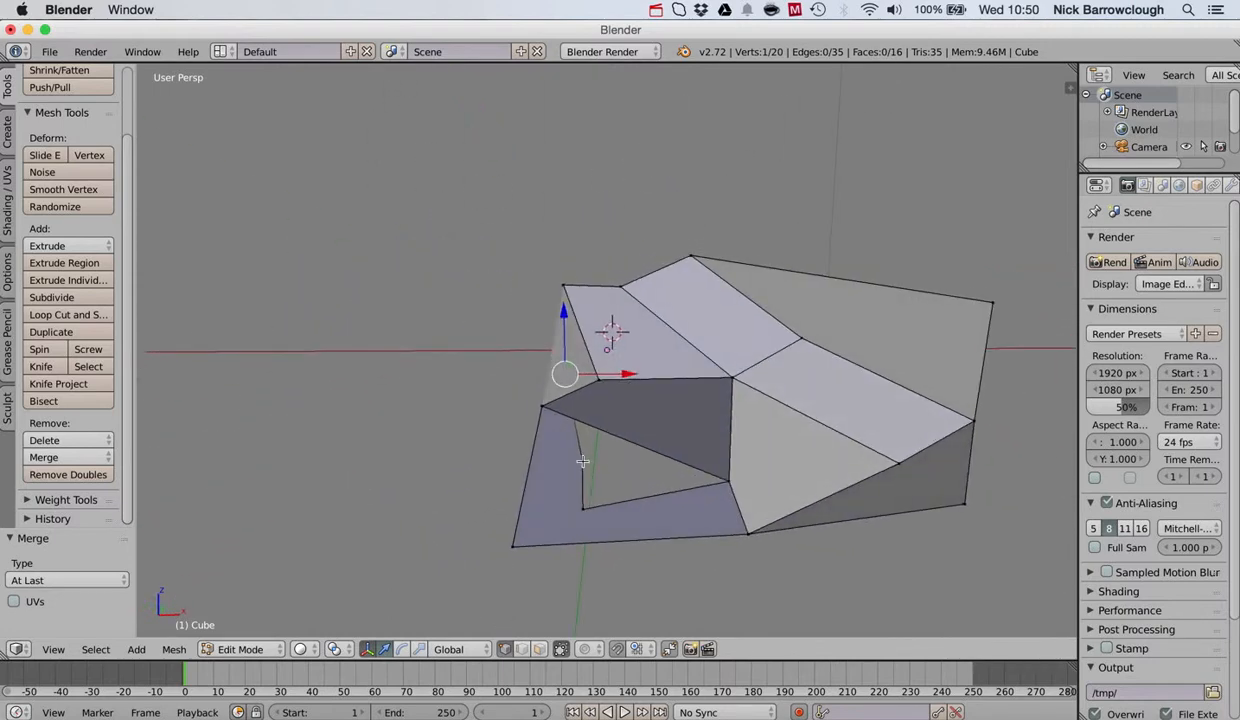
right_click(583, 461)
scroll(421, 382, "left", 15)
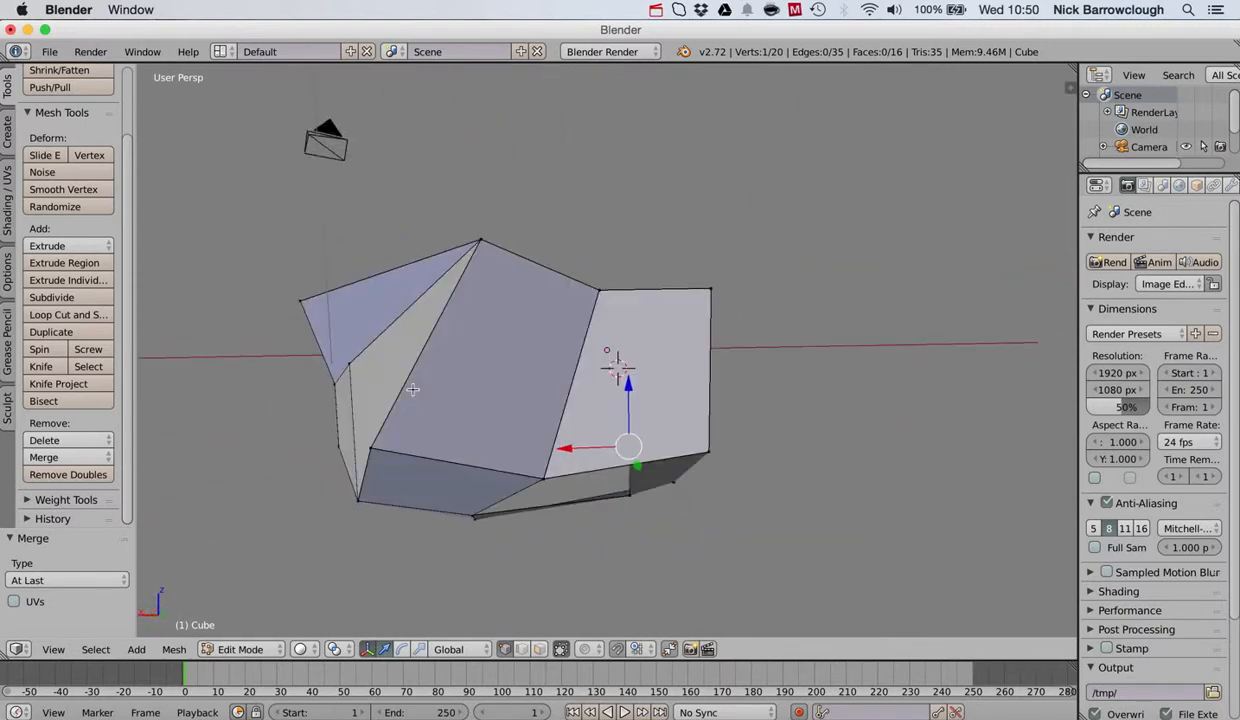
scroll(412, 389, "up", 8)
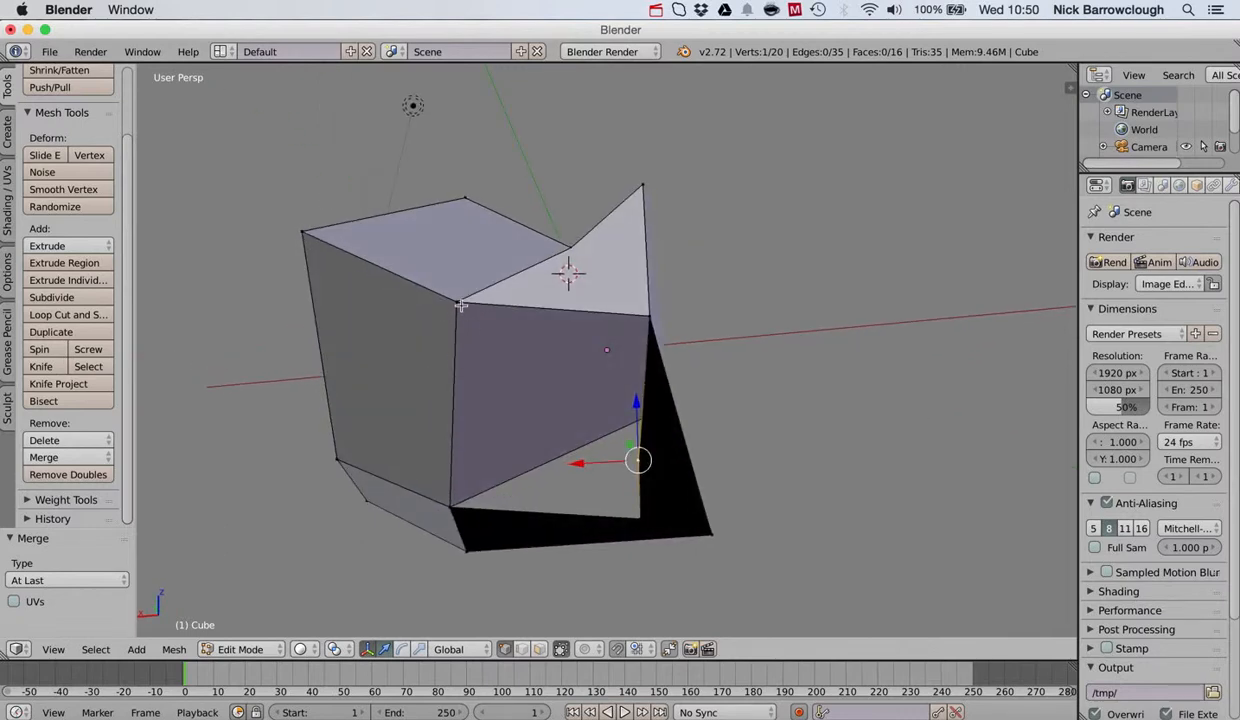
right_click(460, 302, "shift")
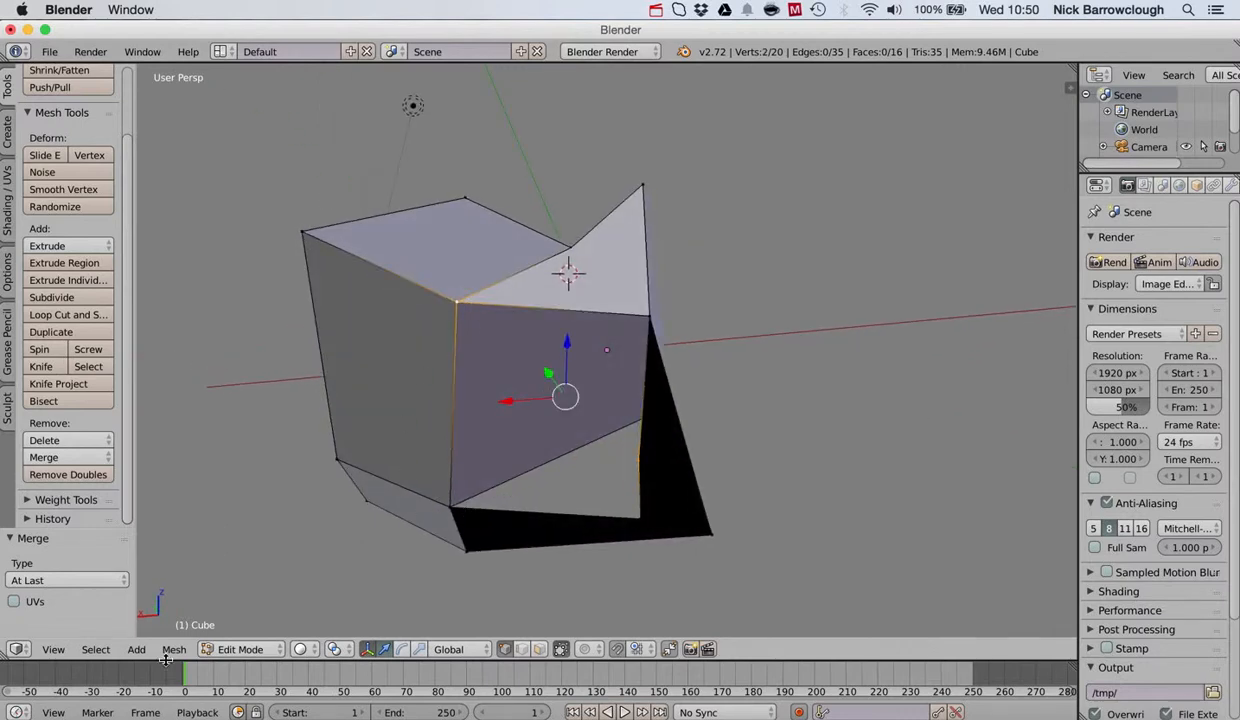
left_click(73, 458)
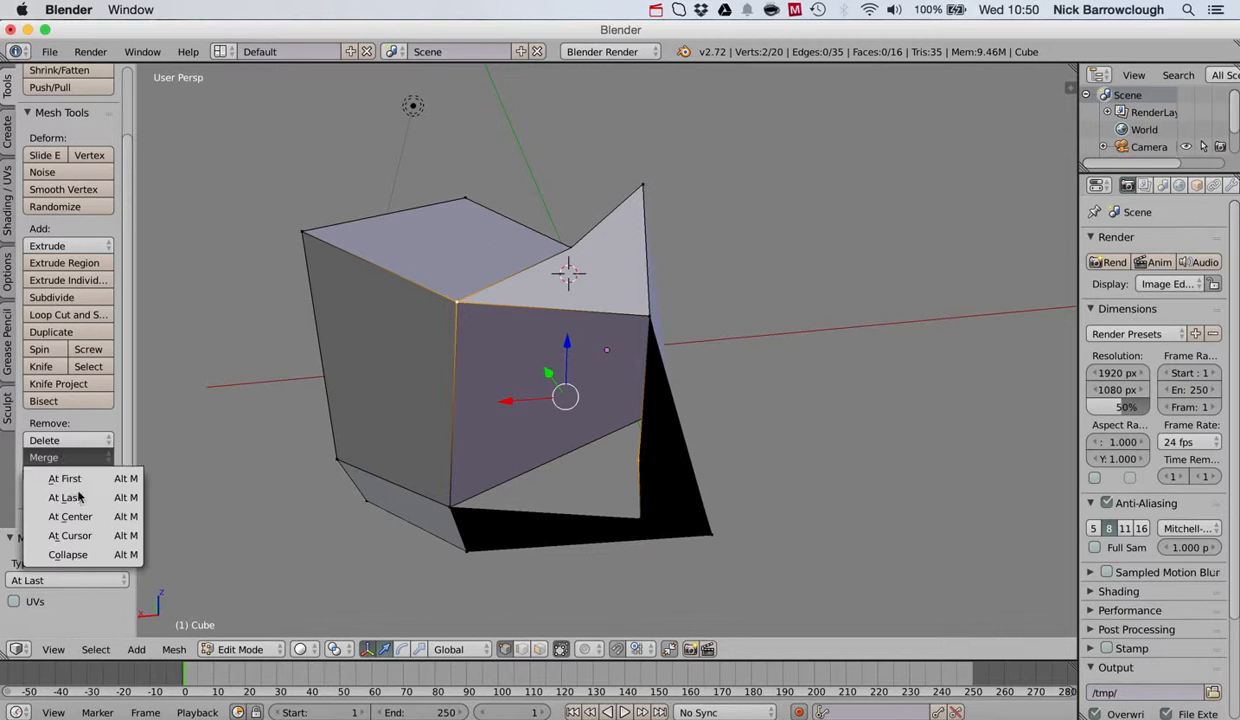
left_click(80, 497)
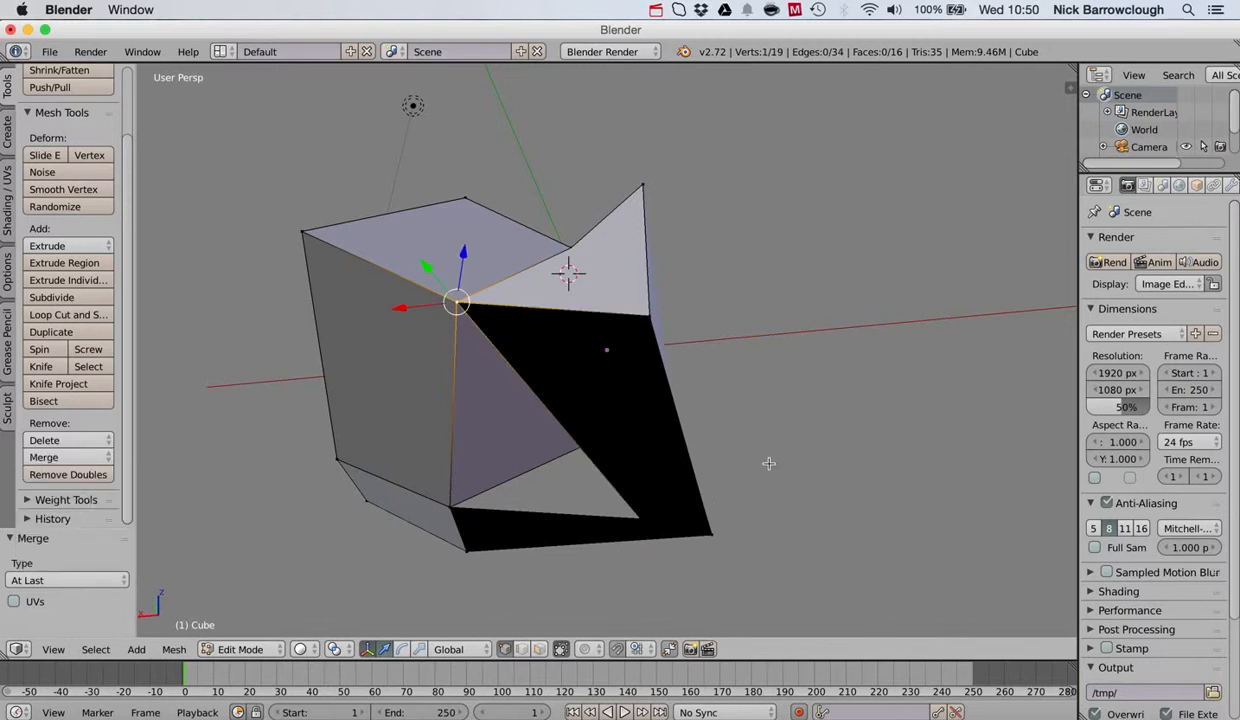
Merge the opening's last lower inner vertex into the main body's adjacent bottom corner, using At Last, and inspect the result
right_click(640, 519)
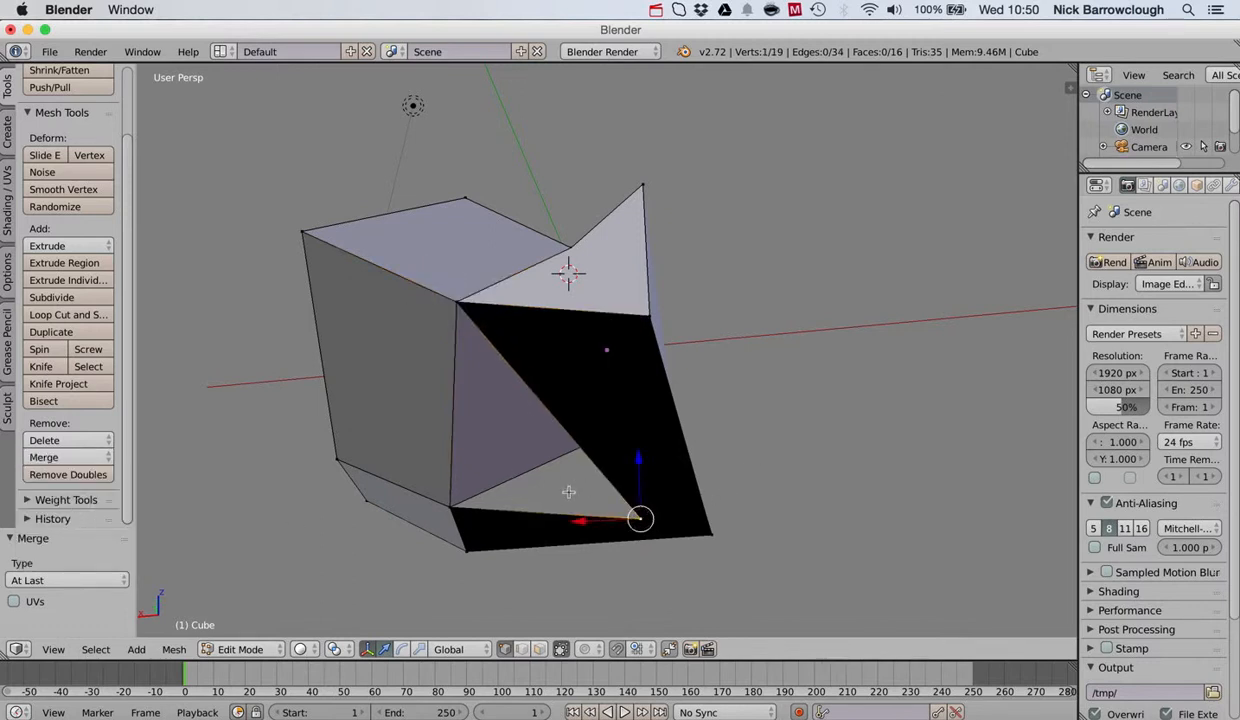
right_click(453, 507, "shift")
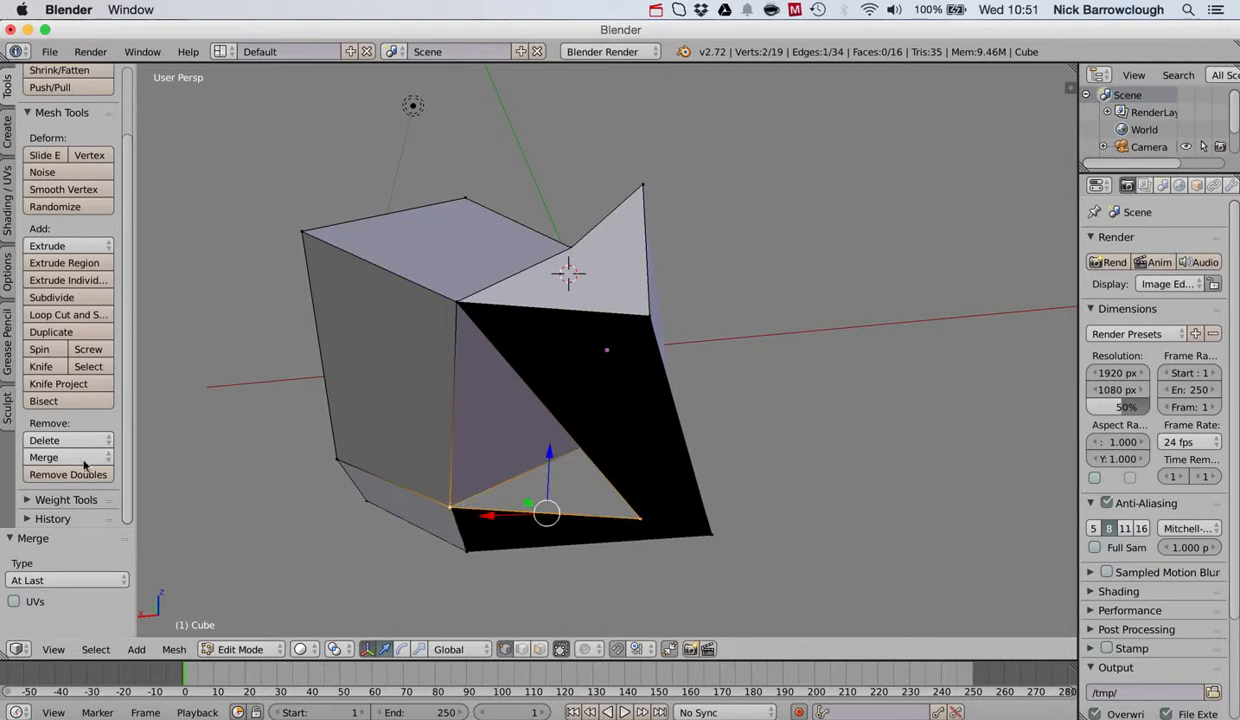
left_click(45, 457)
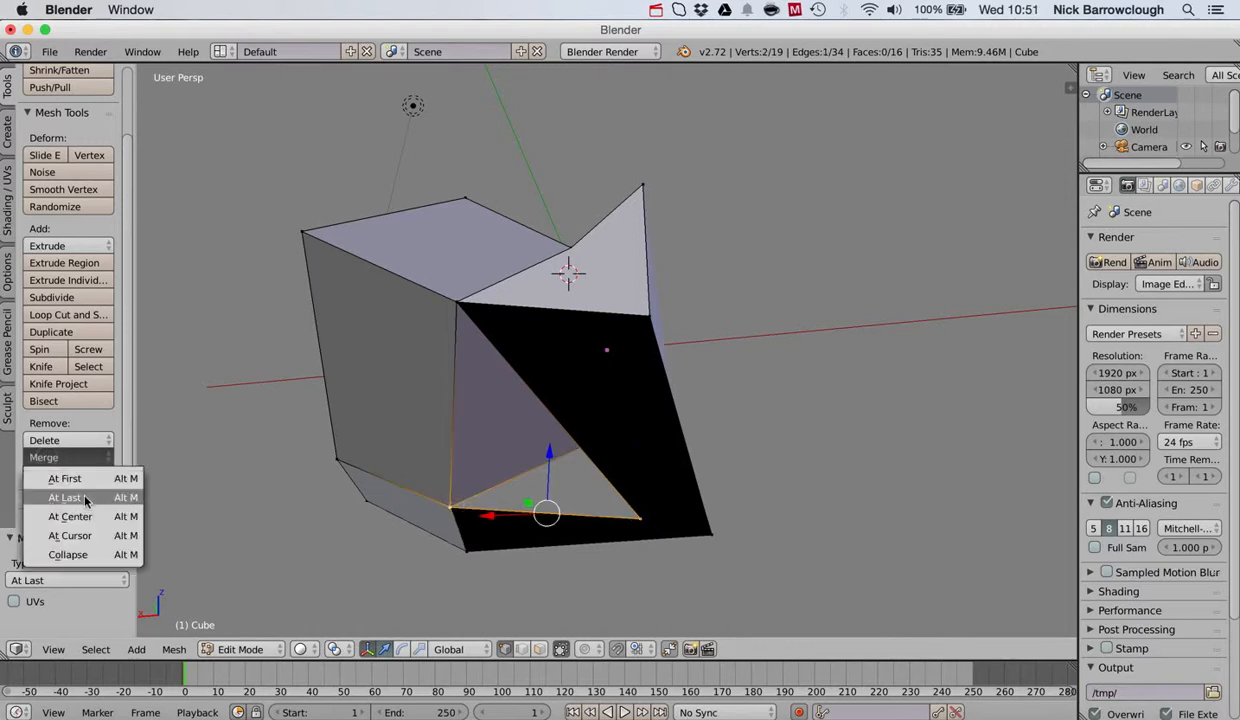
left_click(66, 497)
scroll(718, 434, "right", 10)
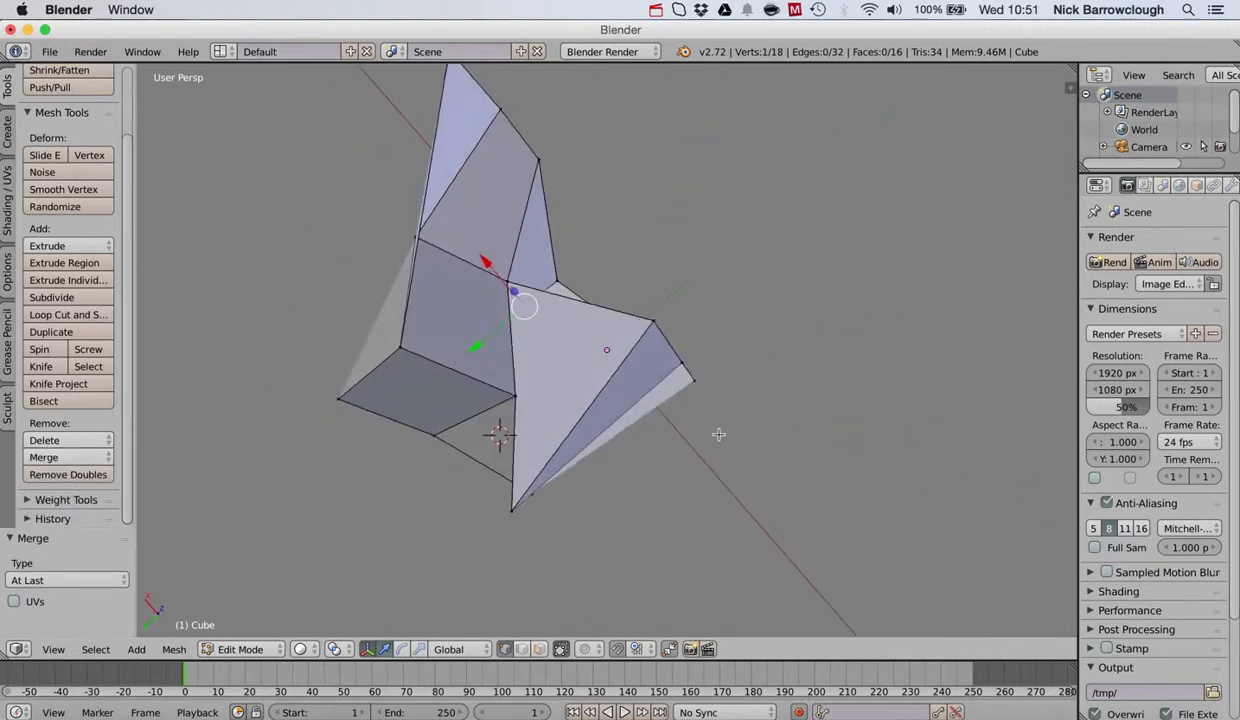
scroll(718, 434, "right", 10)
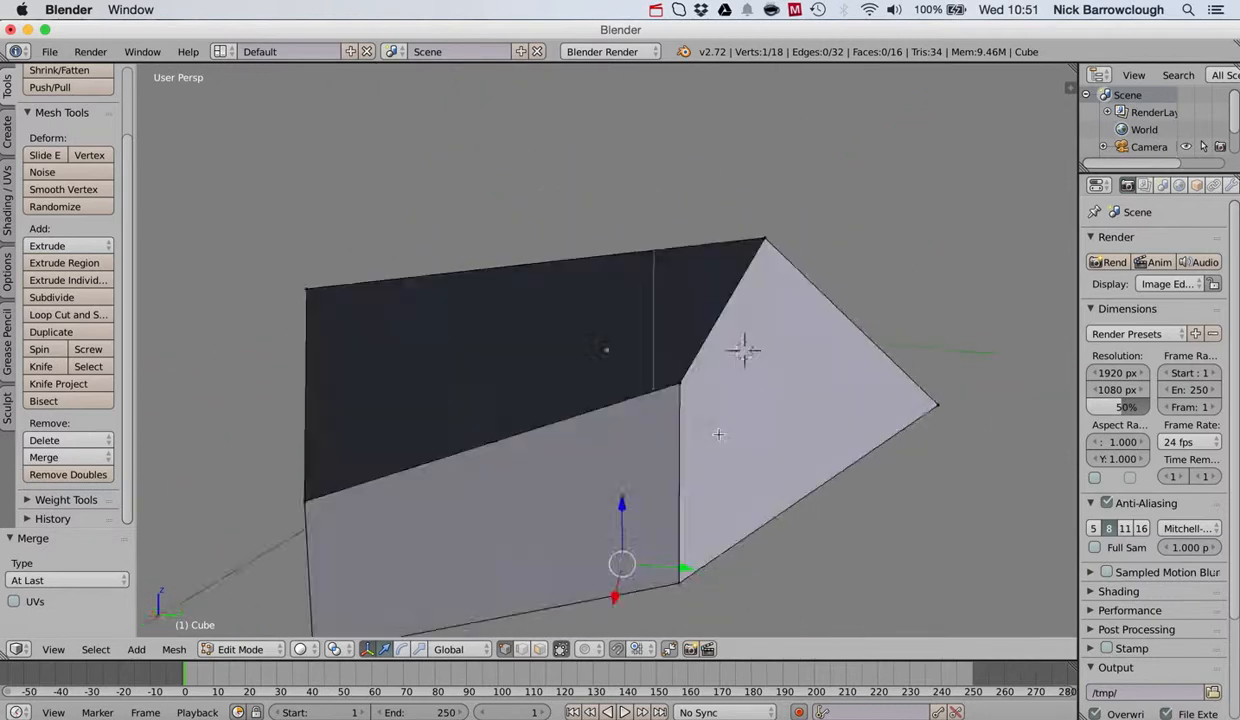
scroll(709, 464, "left", 4)
scroll(709, 464, "left", 10)
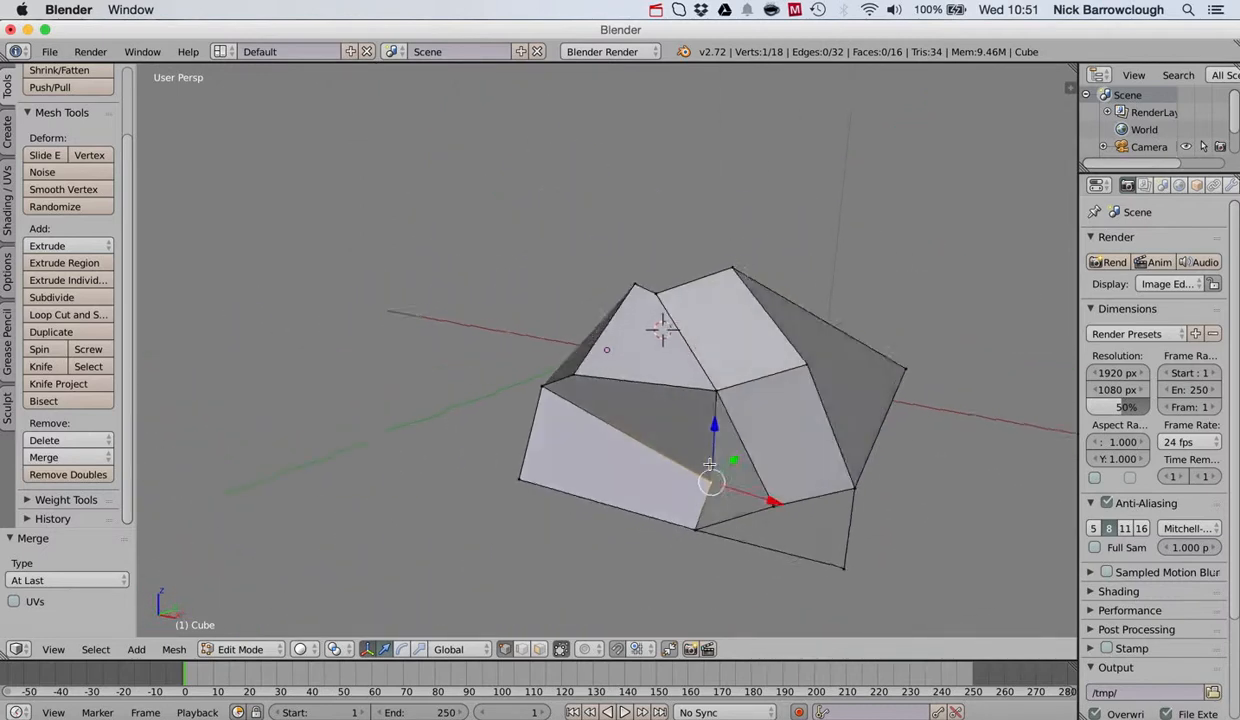
Add a single loop cut across the dark recessed face, running up through the adjoining upper face
scroll(710, 464, "up", 5)
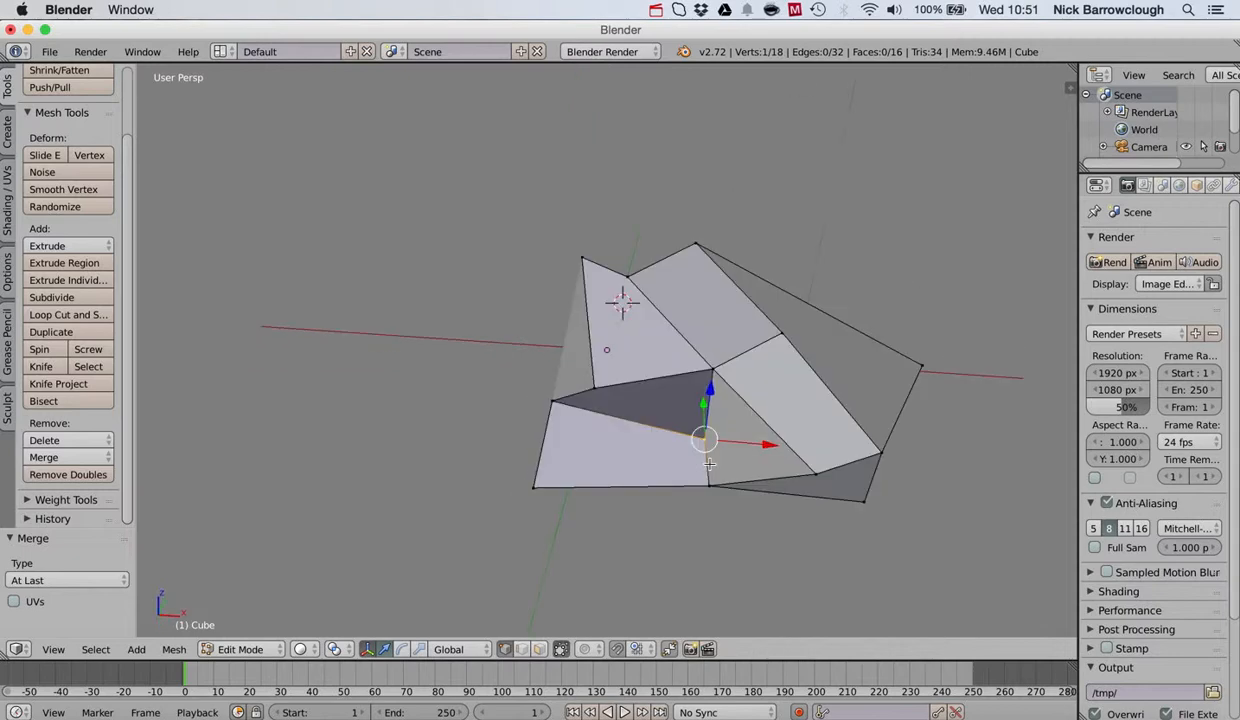
scroll(710, 464, "right", 8)
scroll(710, 464, "left", 8)
scroll(710, 464, "left", 10)
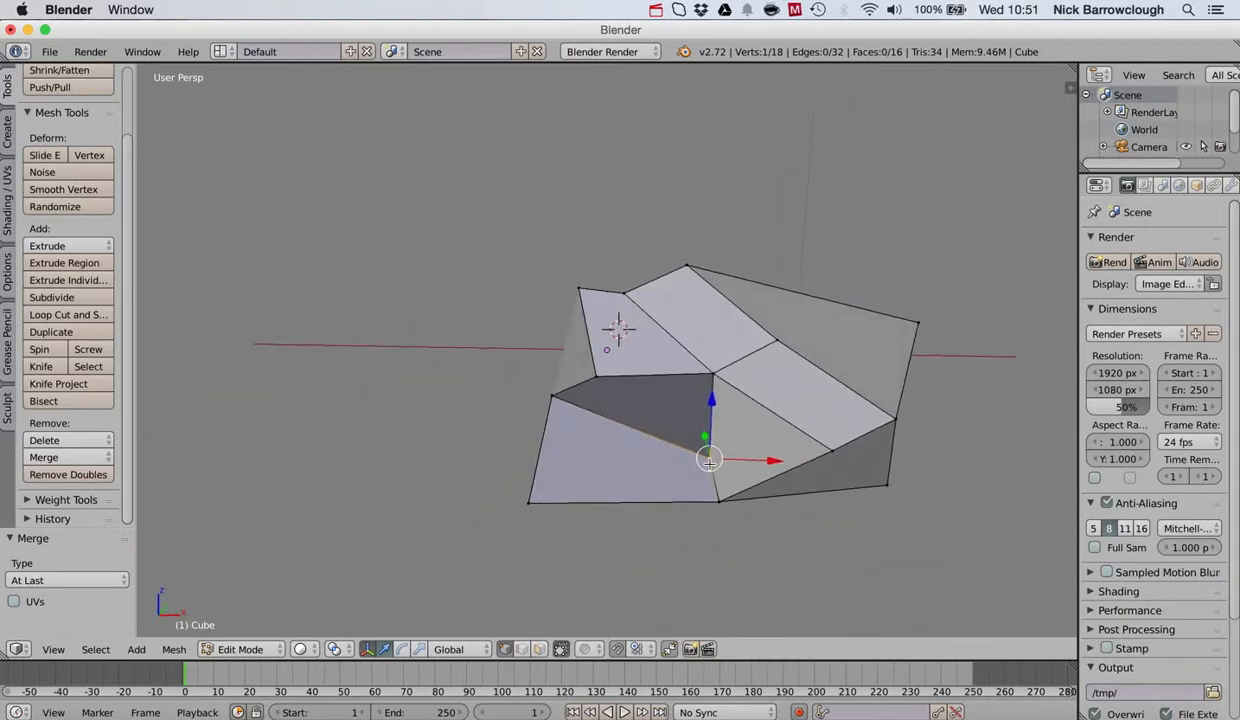
scroll(710, 464, "right", 4)
scroll(710, 464, "right", 8)
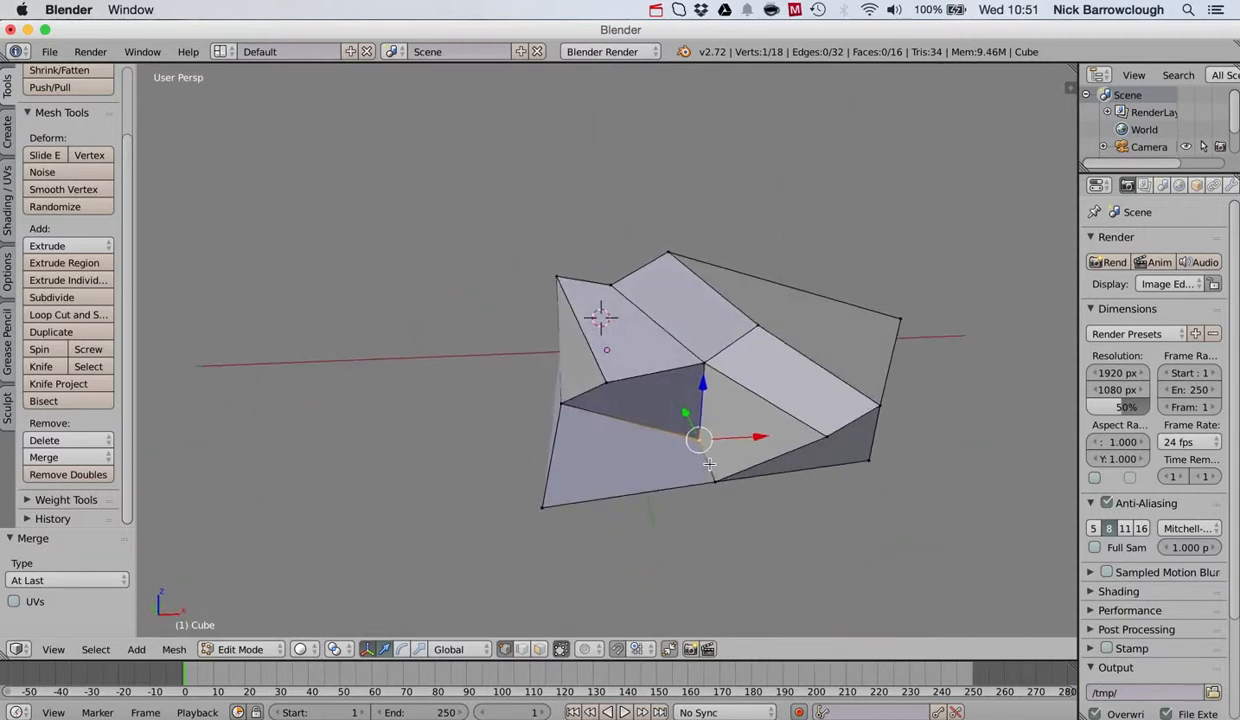
scroll(710, 464, "right", 1)
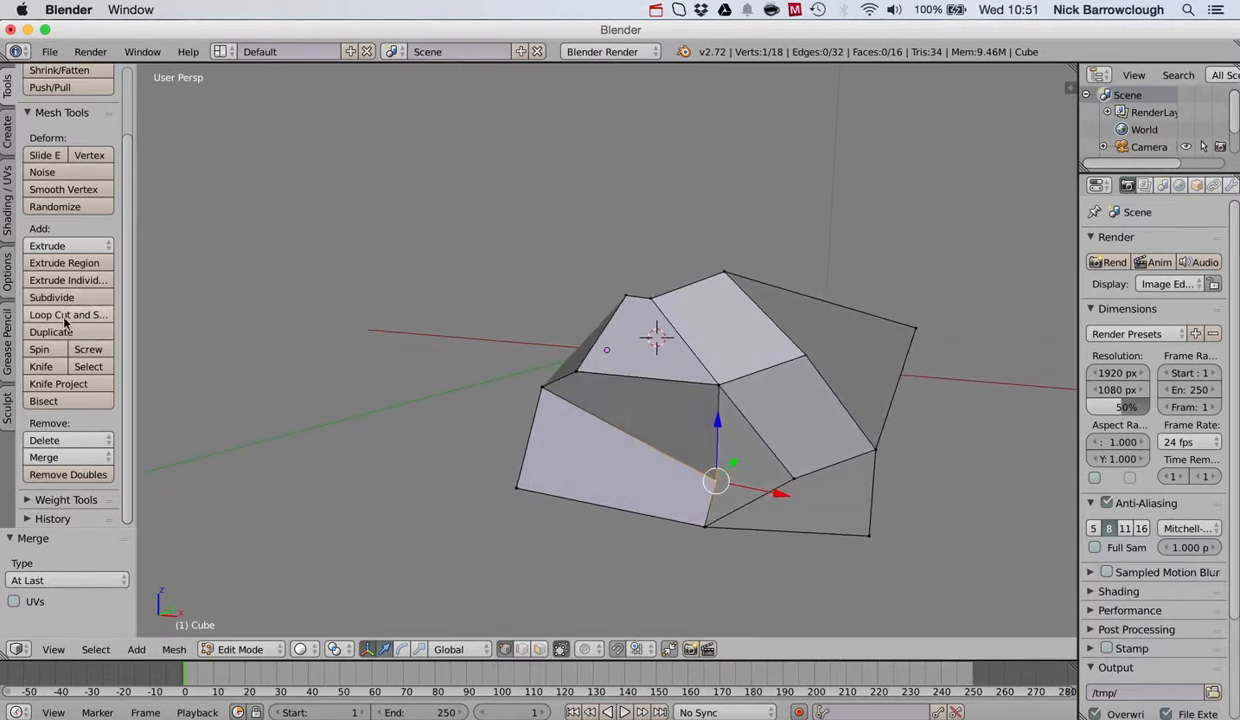
left_click(66, 315)
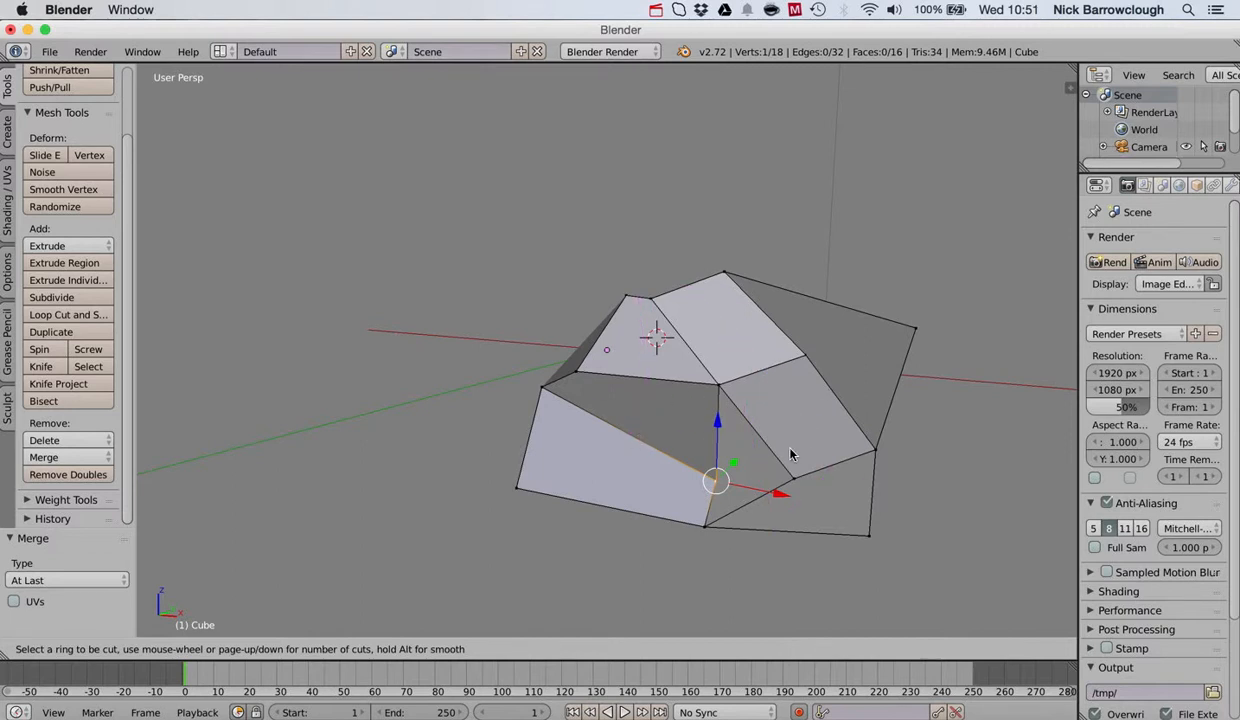
left_click(618, 445)
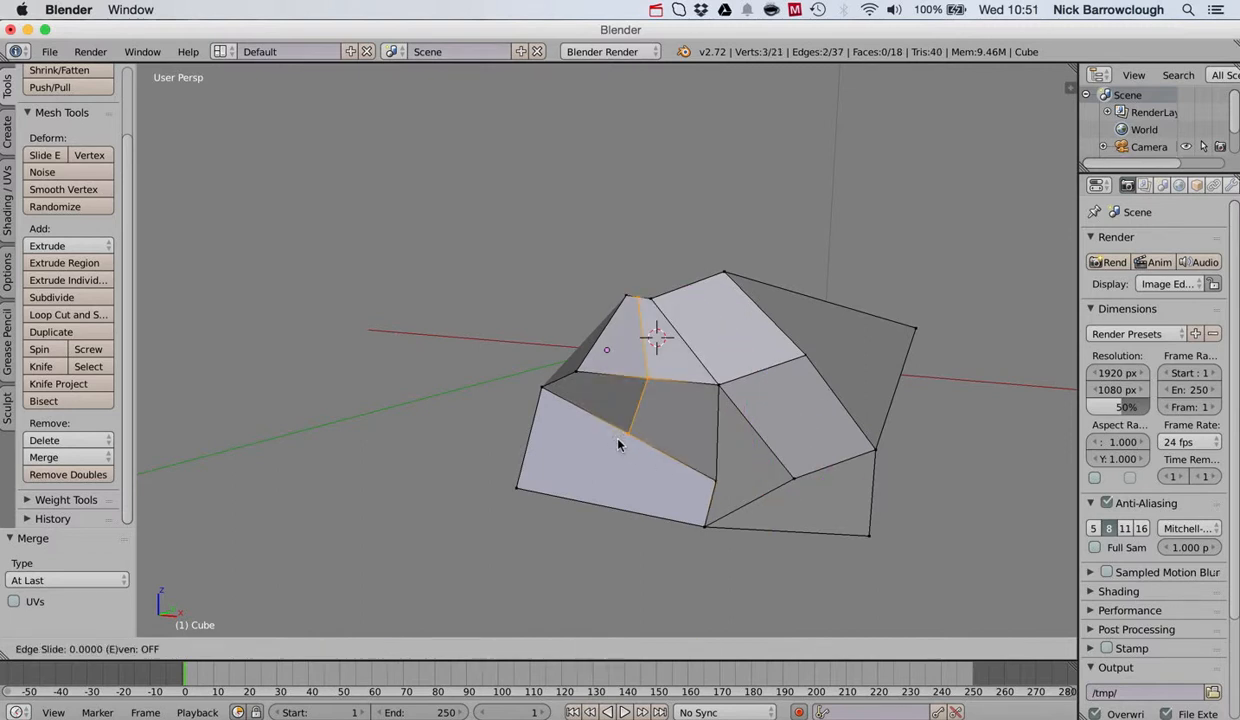
left_click(685, 370)
Add a lengthwise loop cut around the body's side faces, sliding it towards their lower edge
scroll(685, 370, "left", 10)
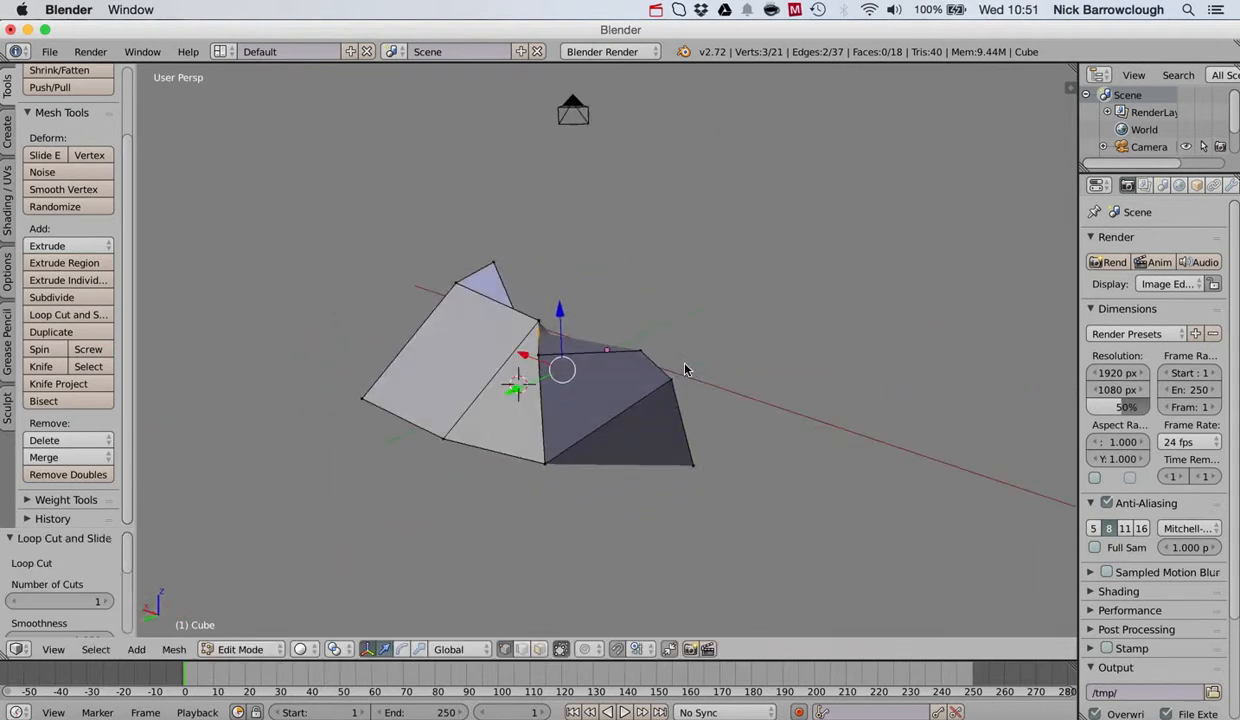
left_click(70, 313)
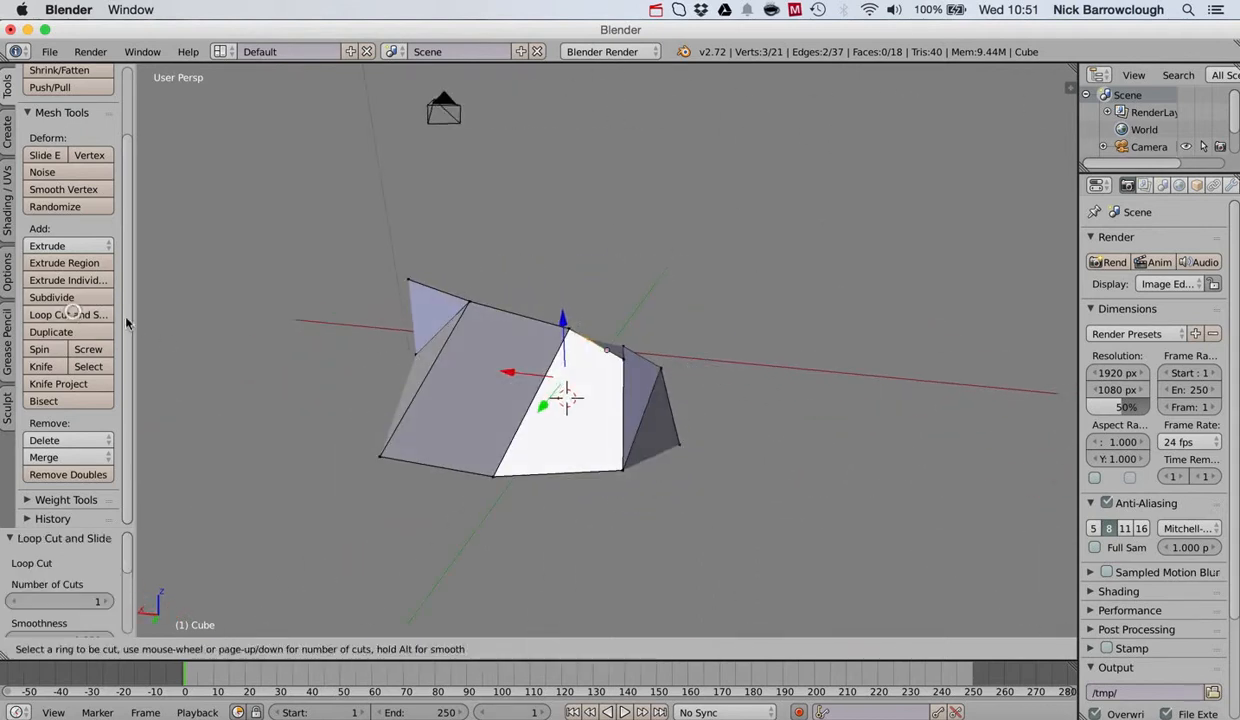
left_click(537, 398)
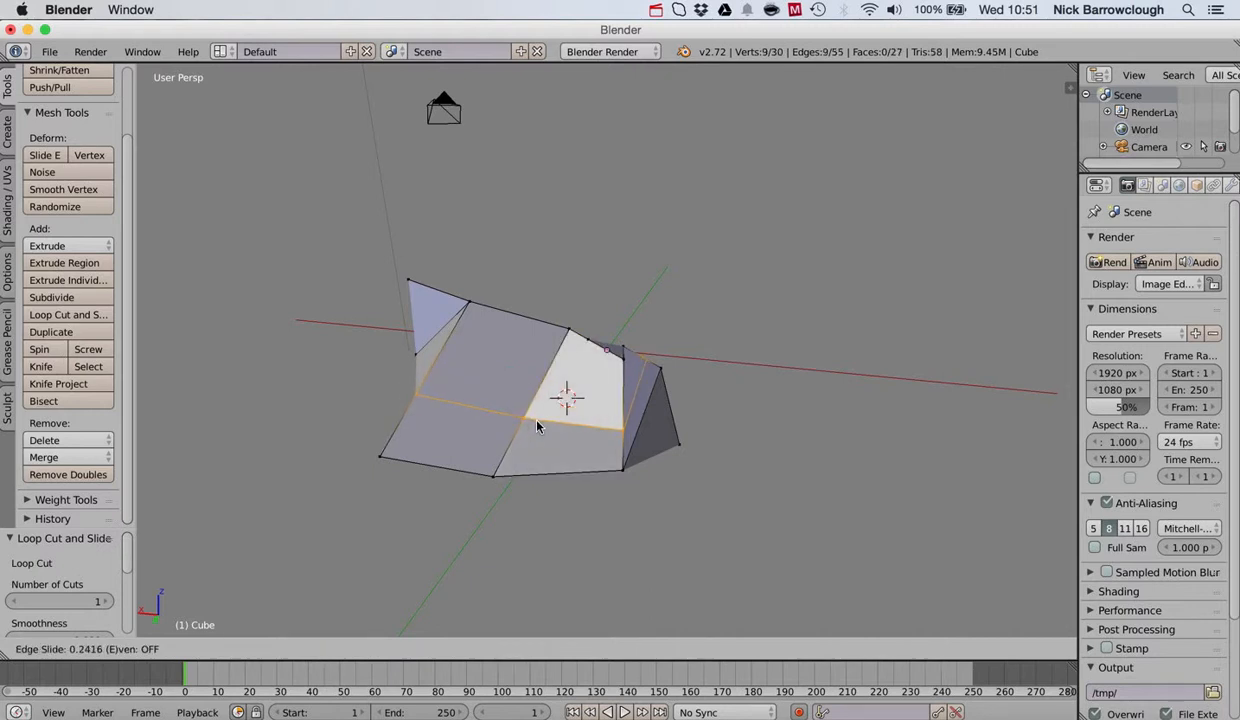
left_click(537, 400)
Add another loop cut across the recessed face beside the first one, and move its two lower vertices along Y, the lowest by -0.426
scroll(537, 410, "left", 6)
scroll(537, 428, "left", 10)
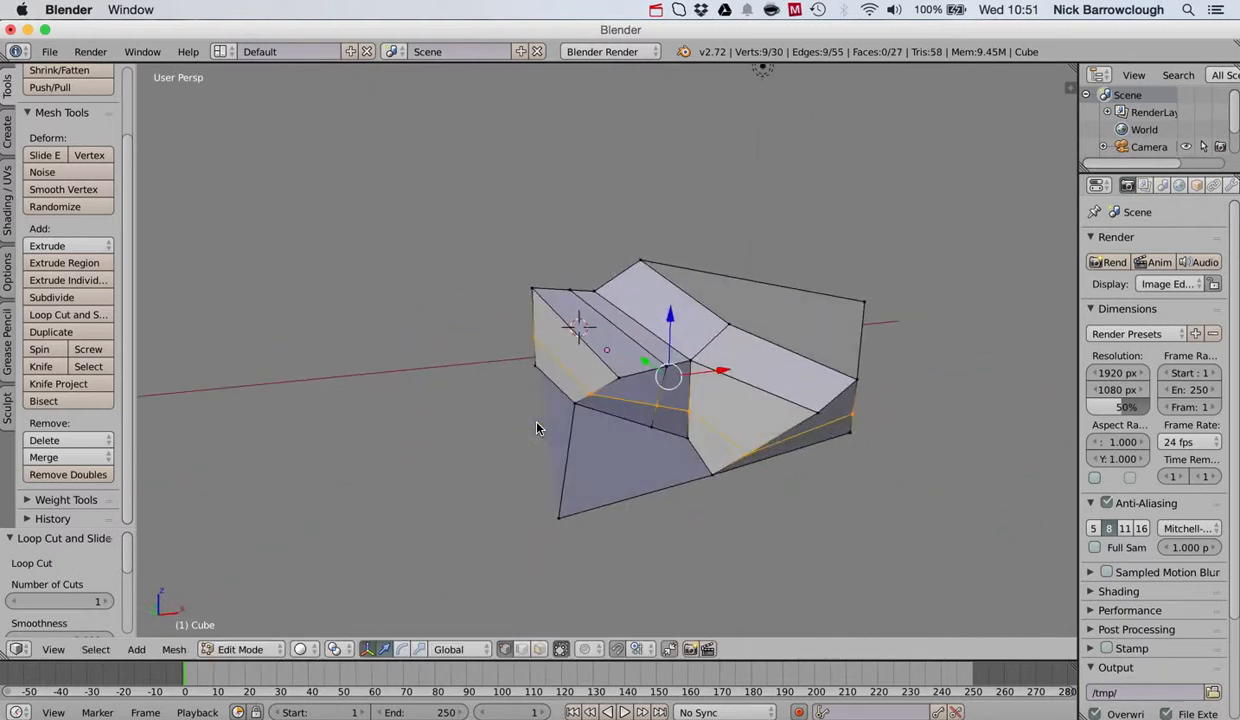
scroll(537, 428, "left", 8)
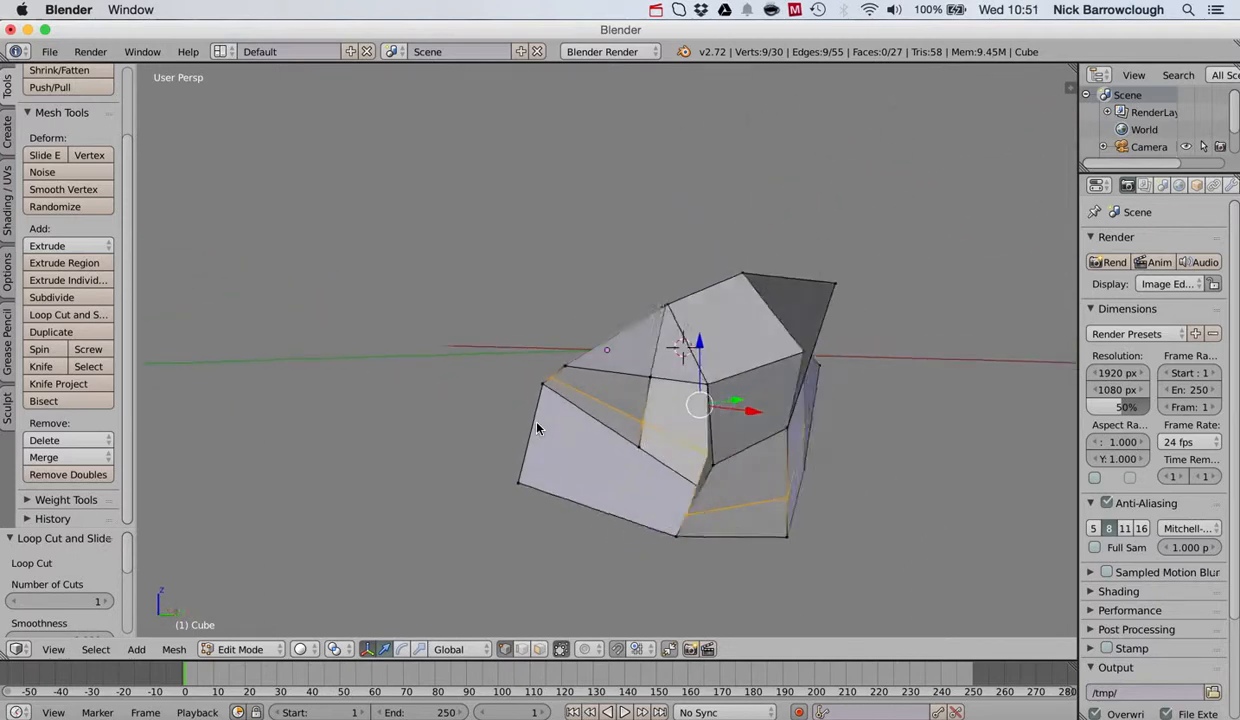
left_click(92, 315)
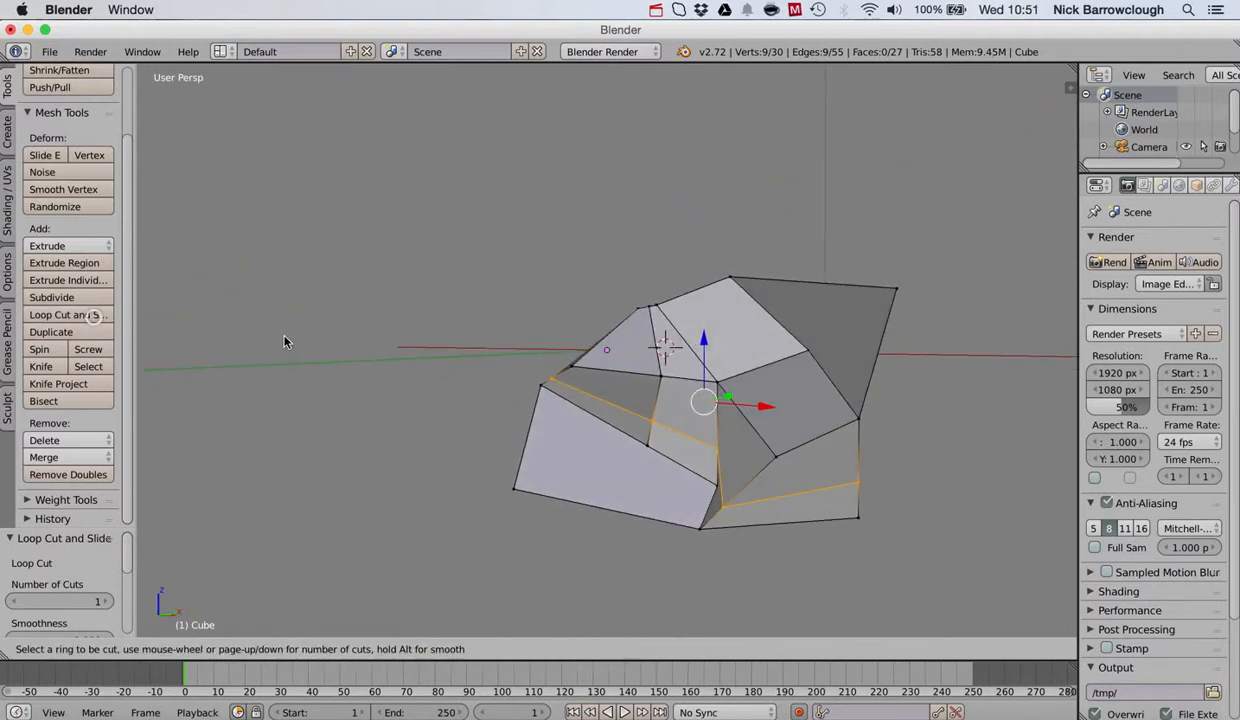
left_click(585, 392)
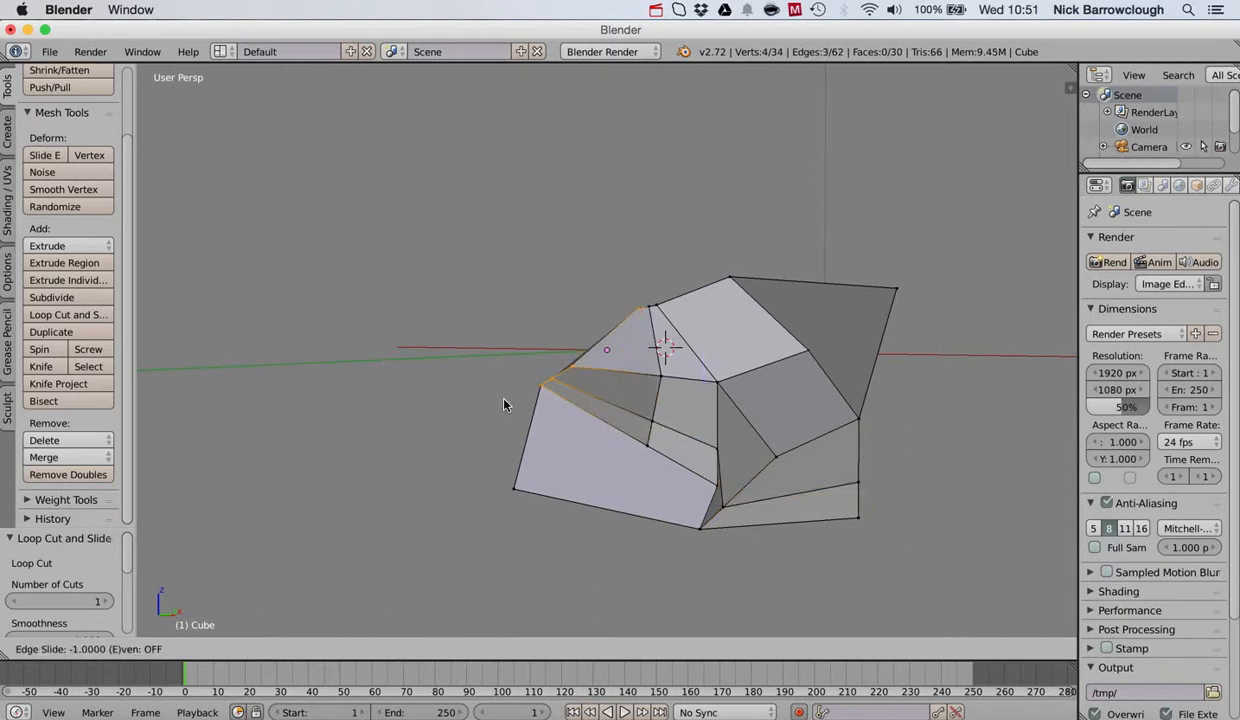
left_click(620, 386)
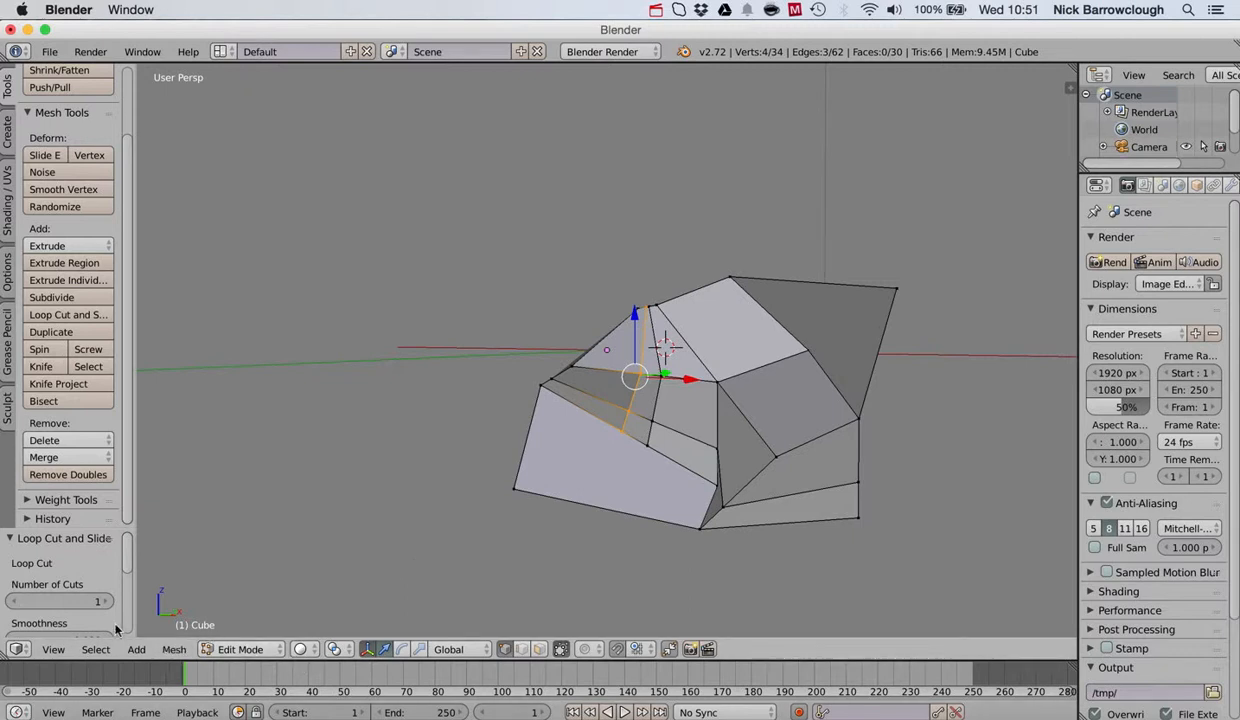
right_click(630, 411)
left_click_drag(660, 406, 636, 430)
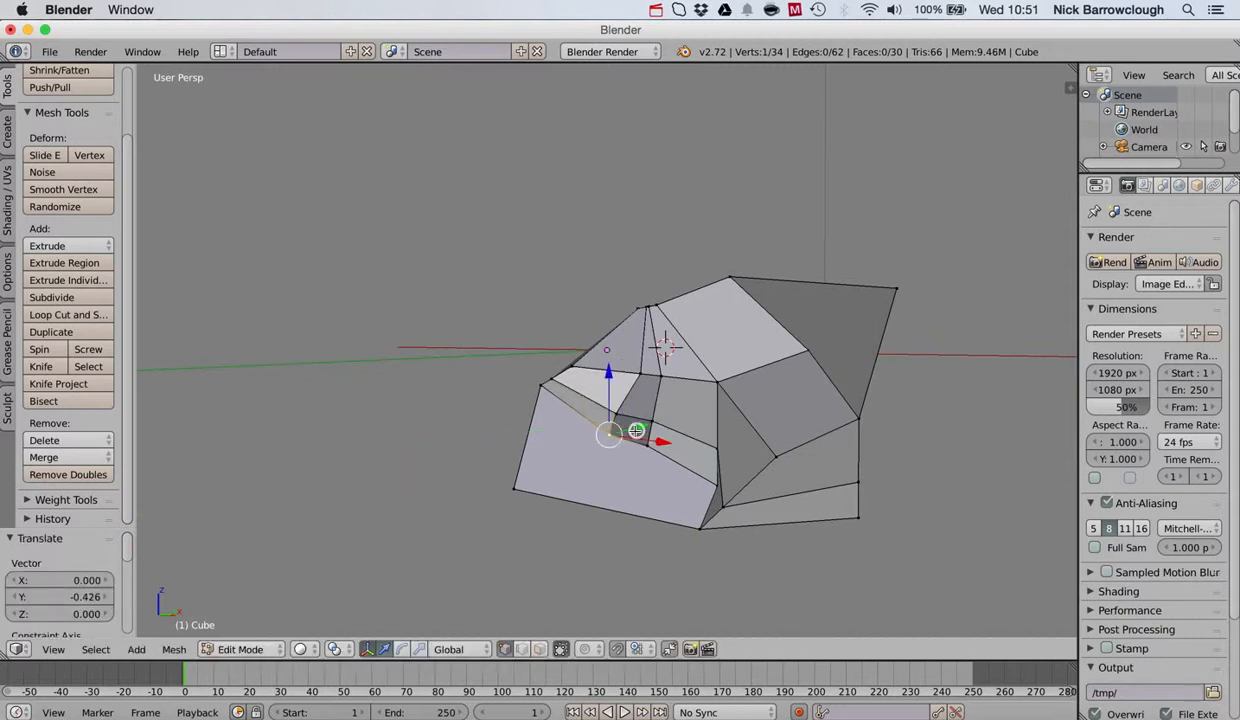
Switch to face selection and extrude the narrow strip face at the recess's outer end outward along its normal
left_click(539, 650)
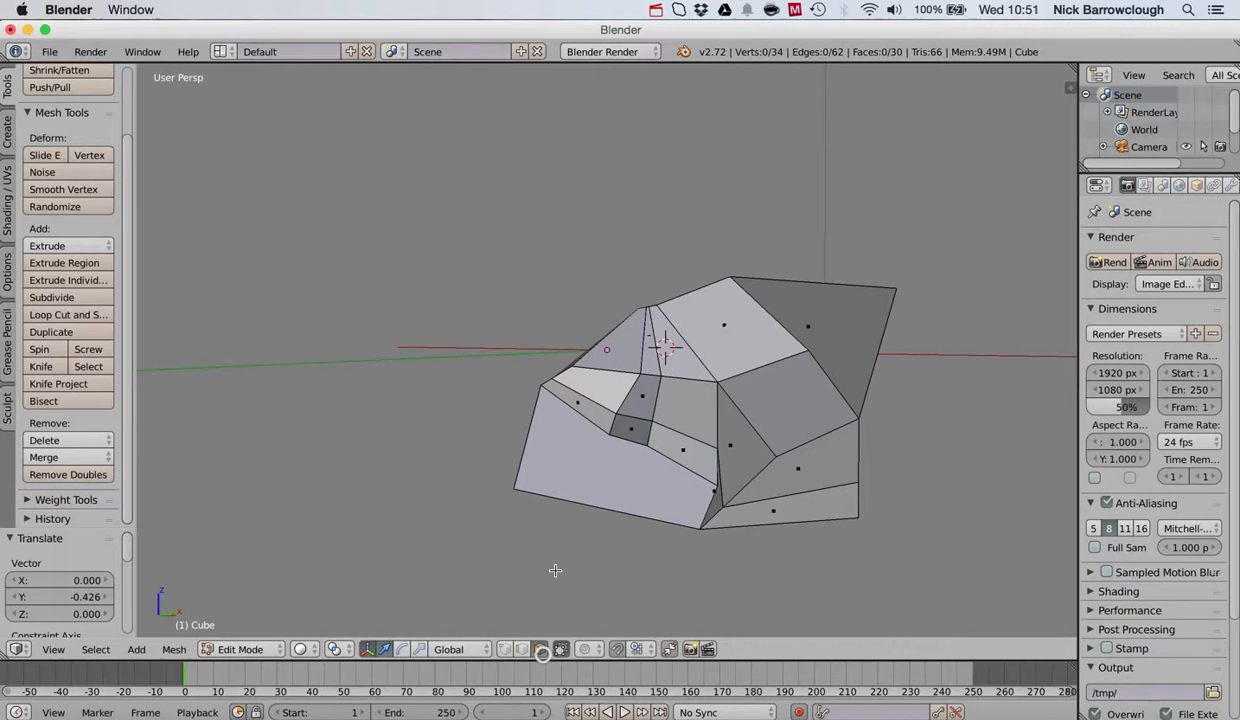
right_click(587, 404)
key("e")
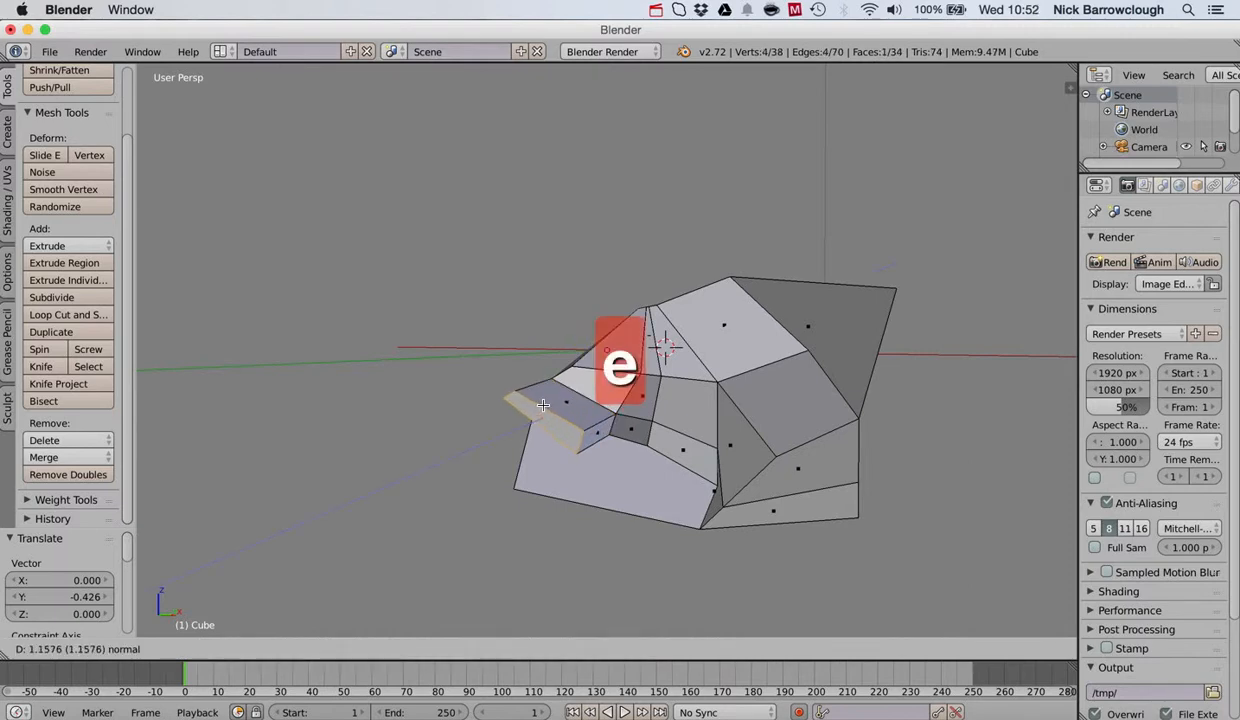
left_click(521, 417)
Examine the extruded ledge and the new loop cuts from all sides of the mesh
scroll(521, 417, "left", 10)
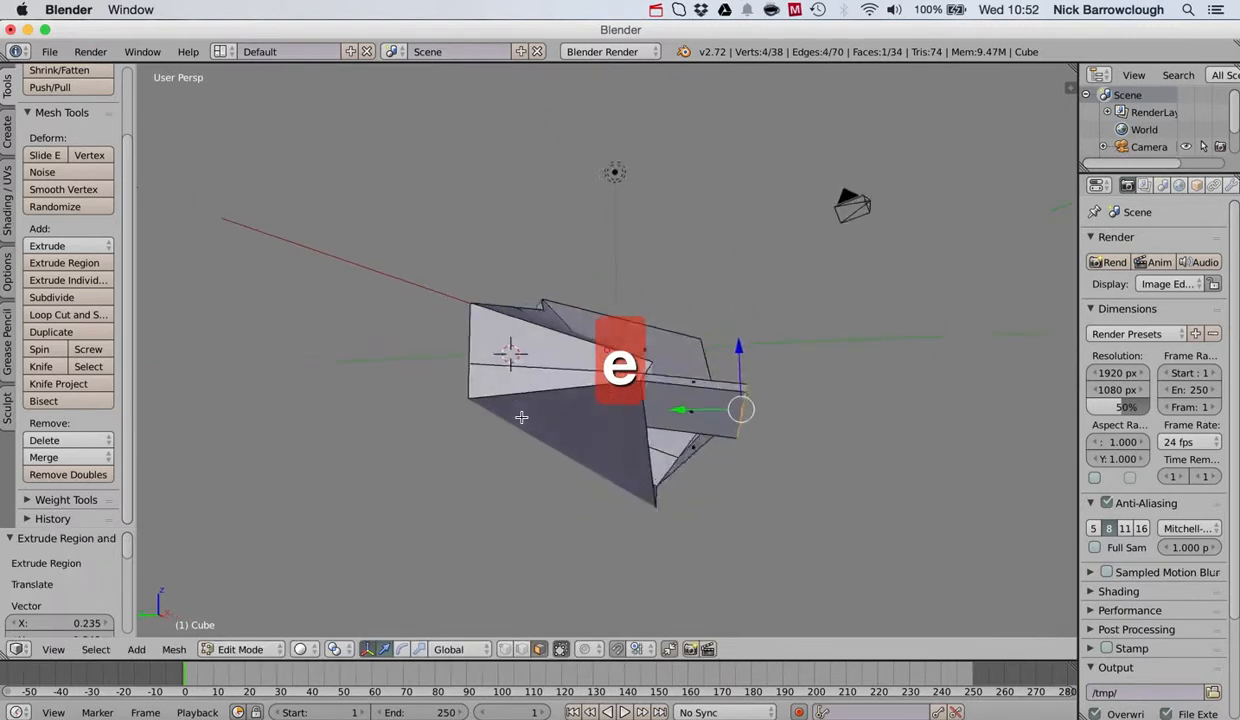
scroll(521, 417, "right", 5)
scroll(521, 417, "right", 20)
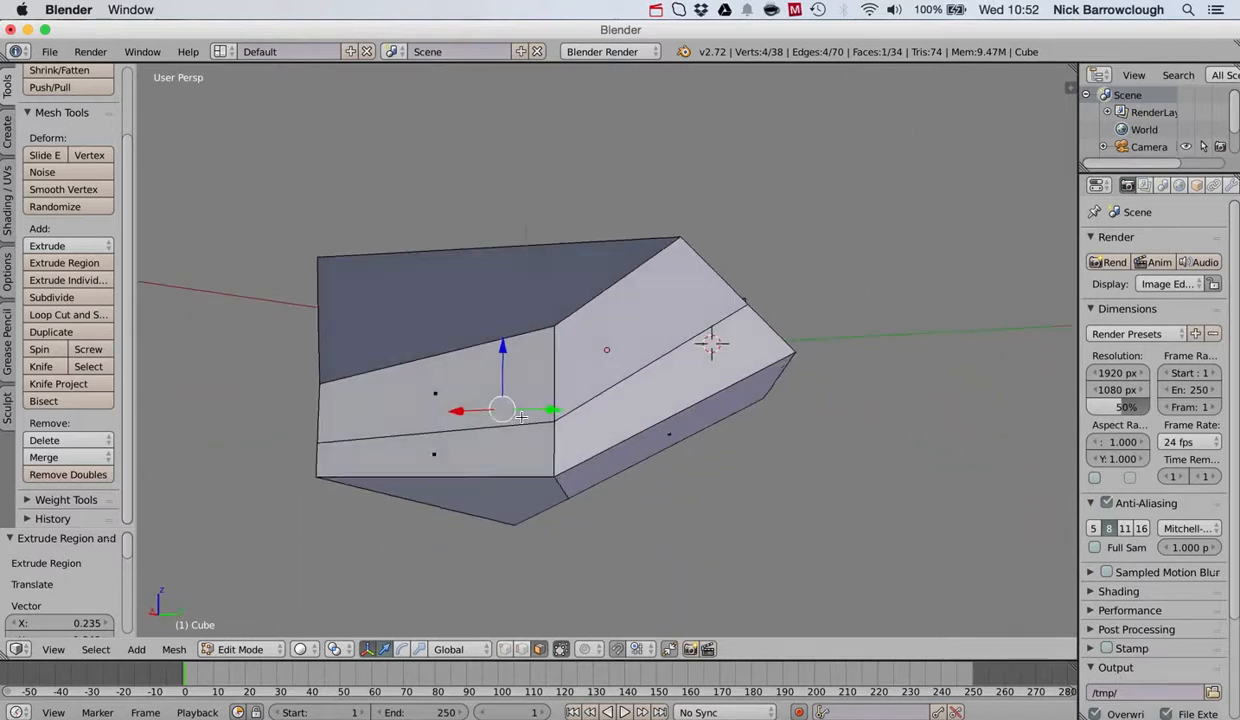
scroll(521, 417, "right", 20)
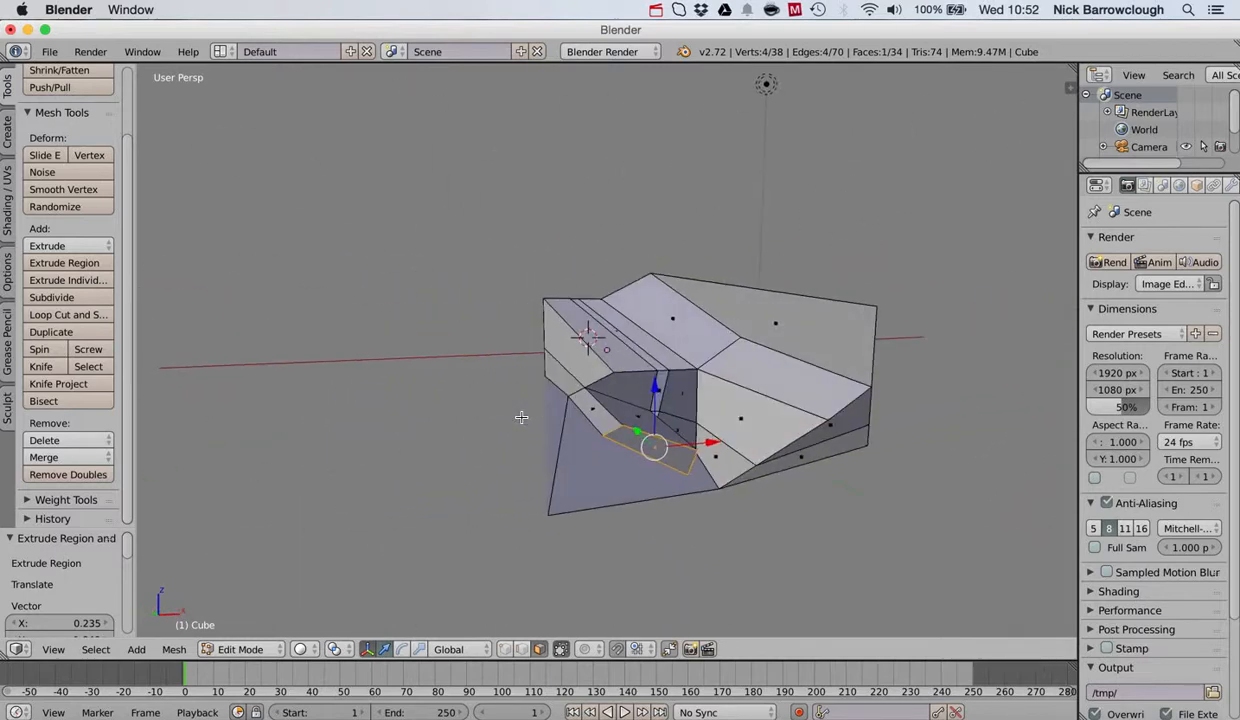
scroll(521, 417, "right", 15)
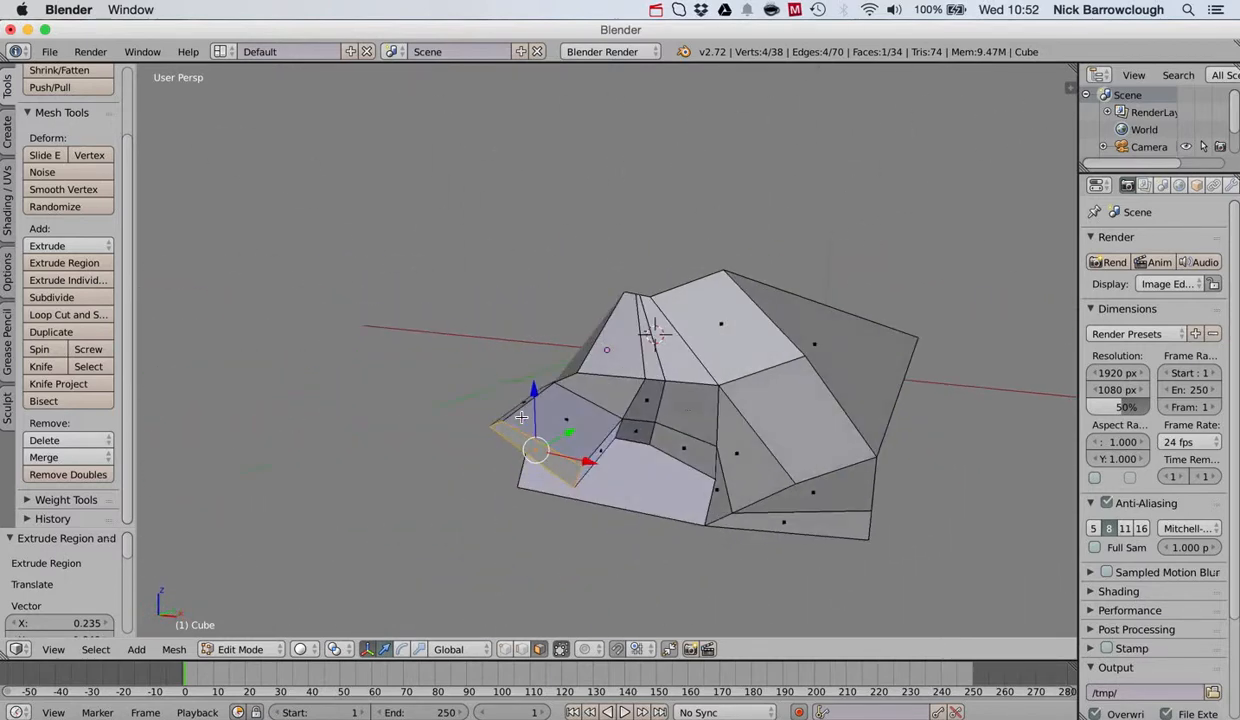
scroll(485, 399, "right", 20)
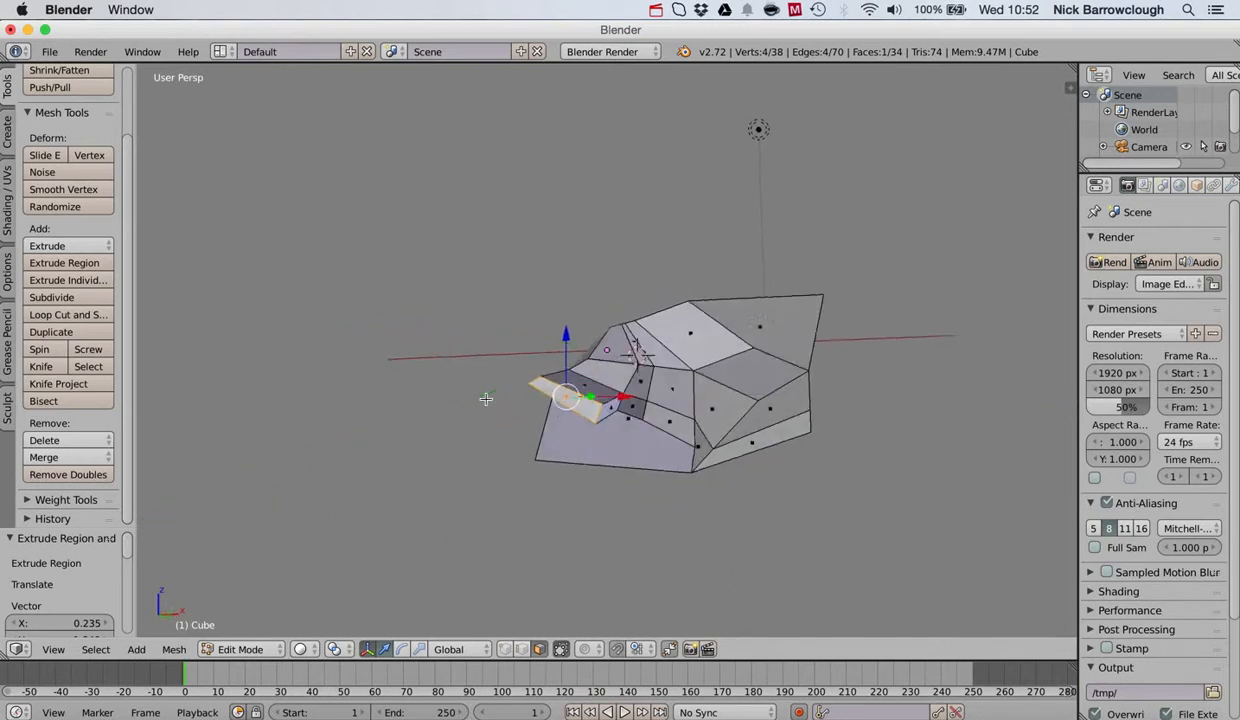
scroll(485, 399, "right", 5)
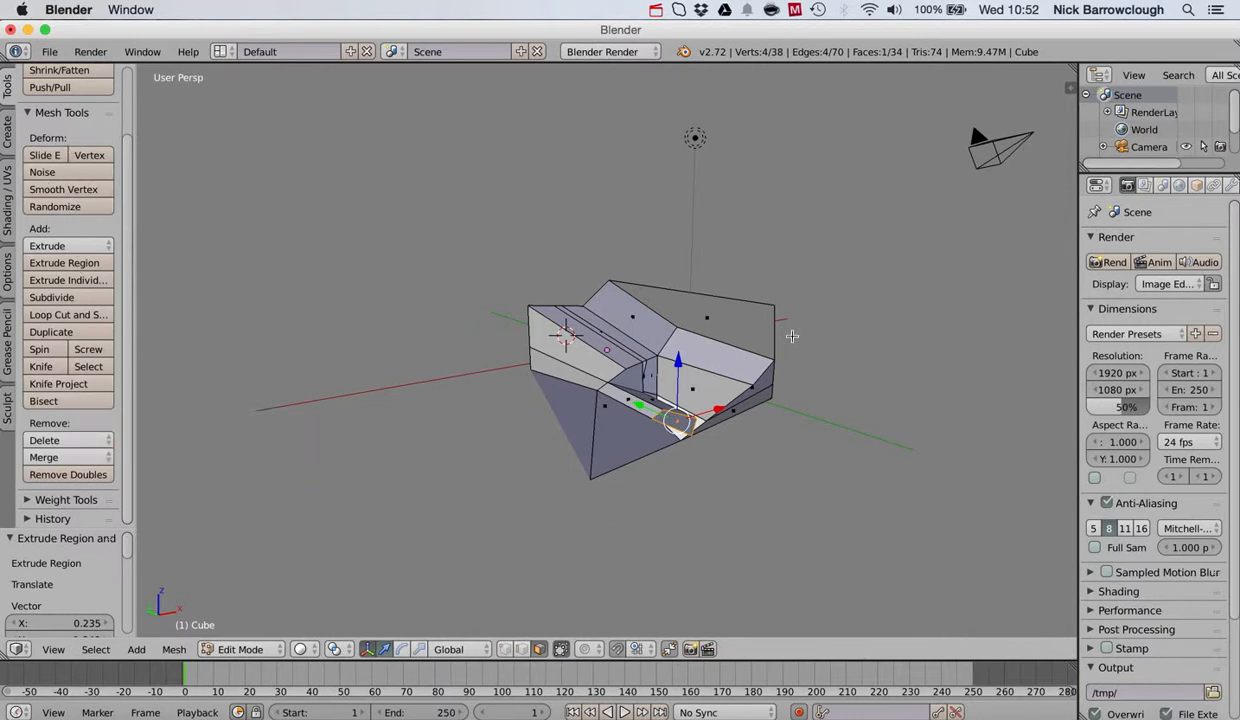
Return from Edit Mode to Object Mode and view the finished shape
left_click(235, 652)
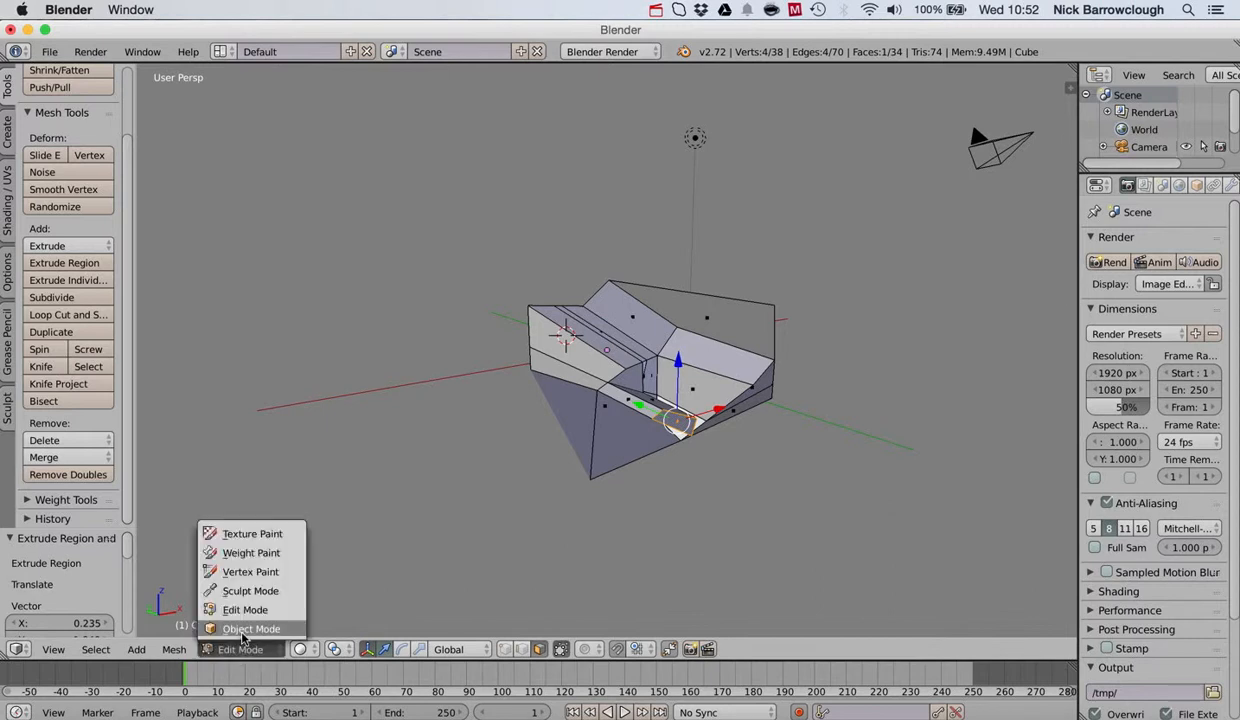
left_click(242, 630)
scroll(789, 376, "right", 10)
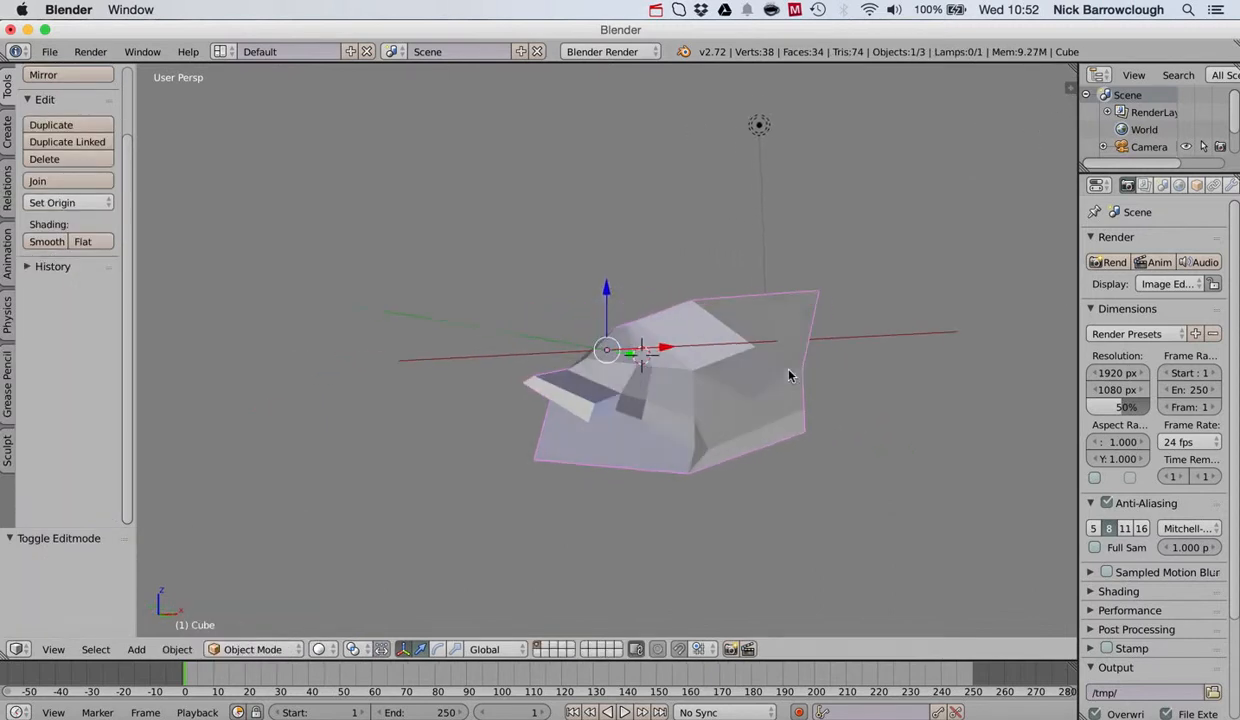
Apply smooth shading to the reshaped cube and check its surfaces from several sides
left_click(47, 242)
scroll(820, 430, "right", 15)
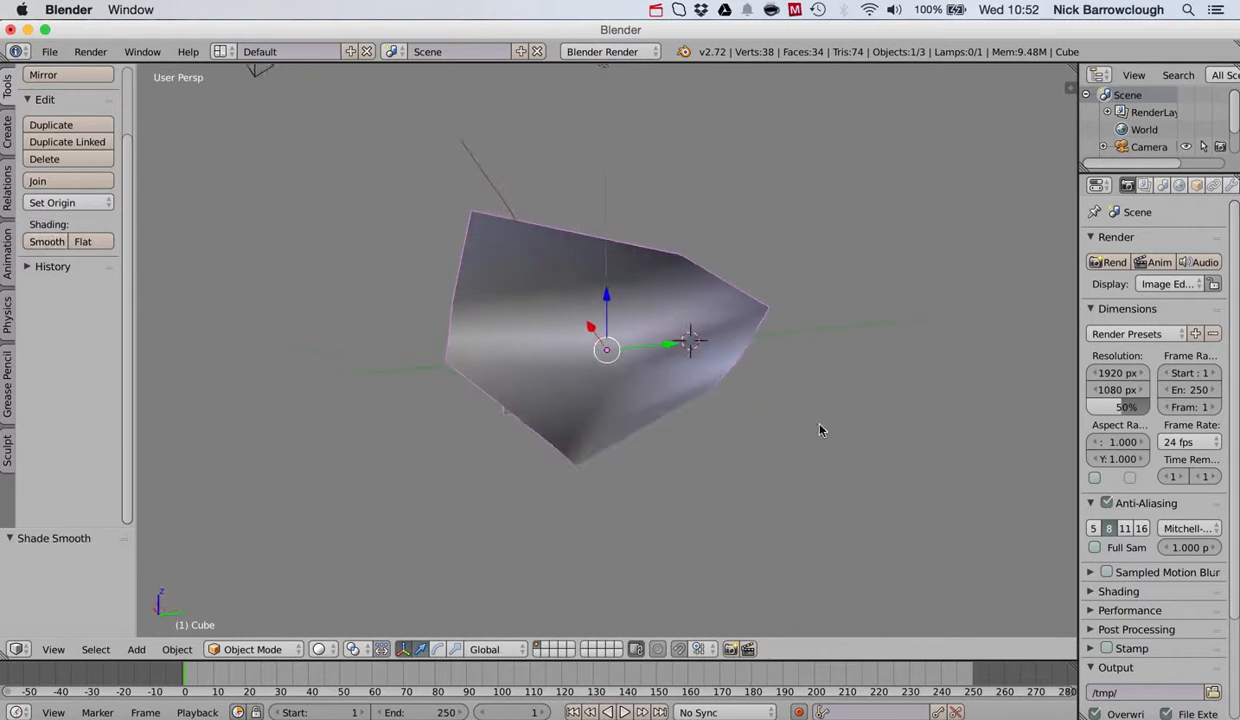
scroll(820, 430, "right", 10)
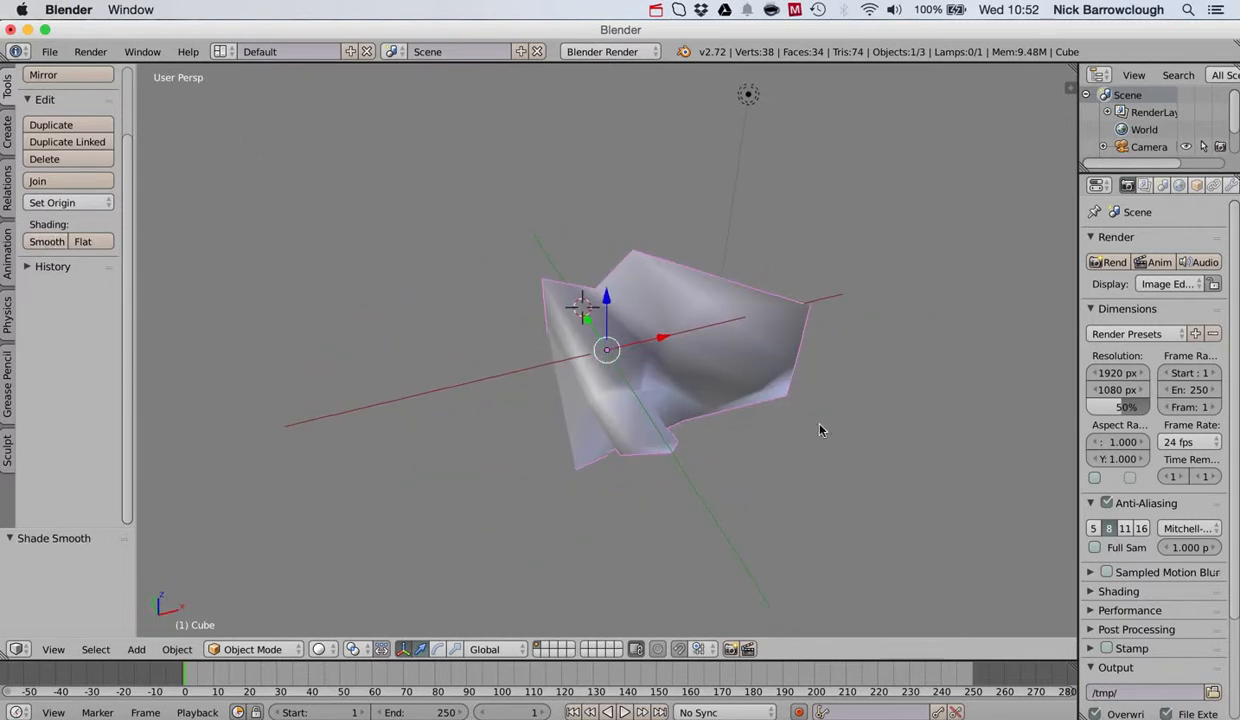
Apply flat shading to the reshaped cube and inspect its faceted surfaces from all around
left_click(83, 242)
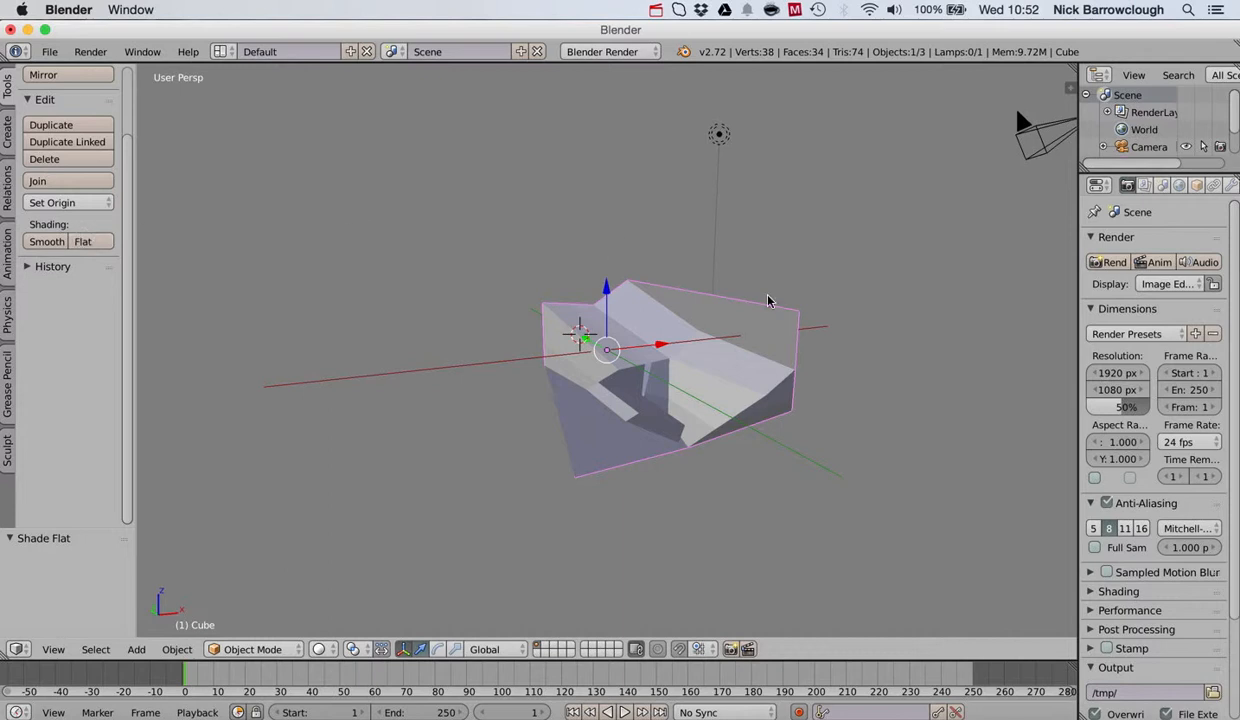
scroll(768, 300, "right", 6)
scroll(685, 370, "right", 10)
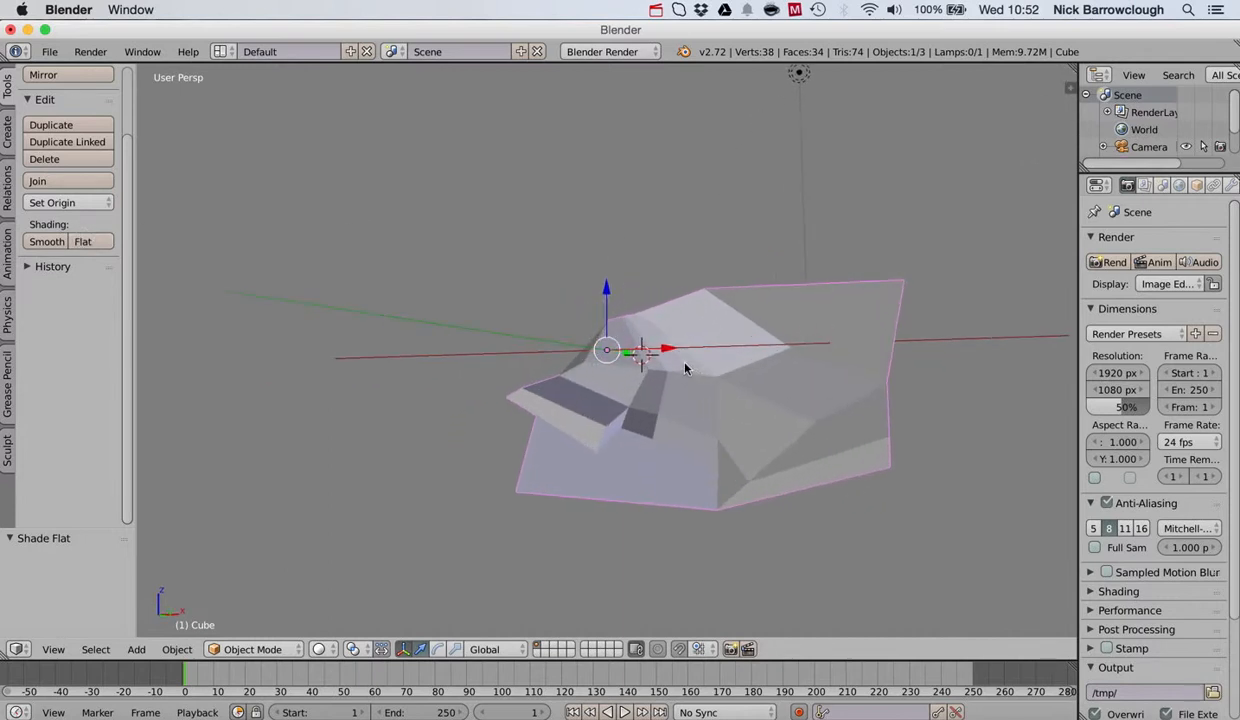
scroll(685, 370, "right", 10)
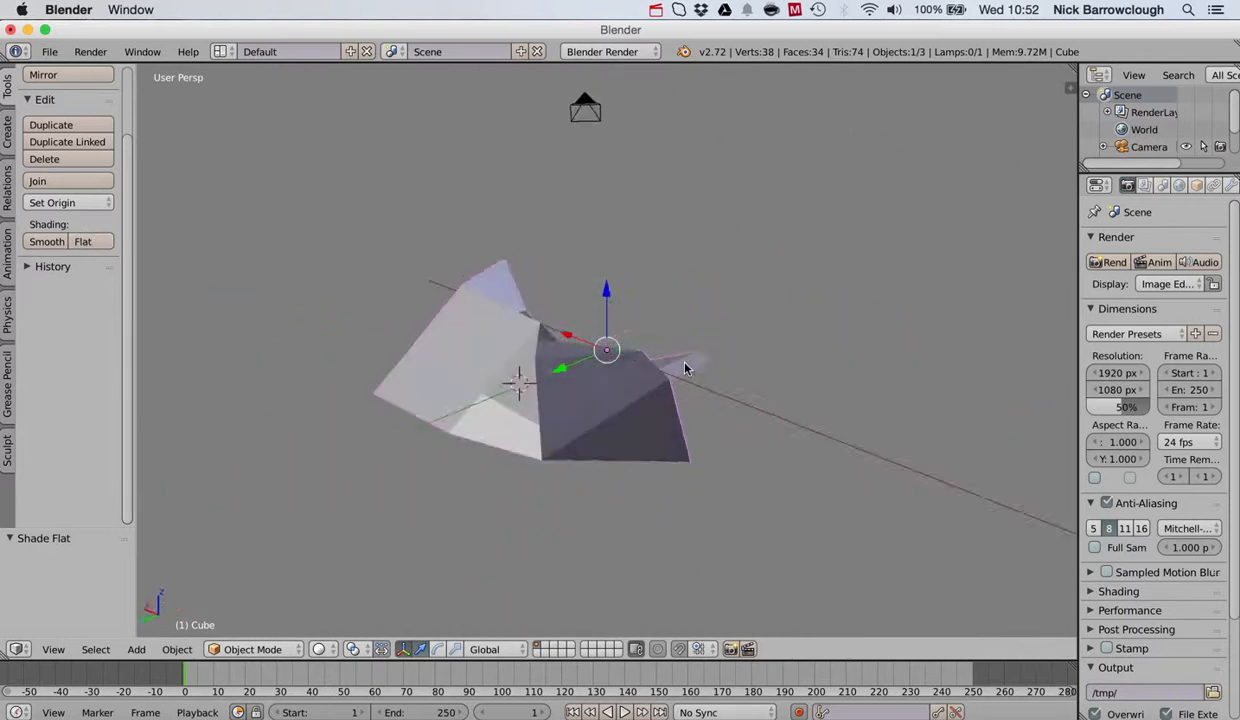
scroll(685, 370, "right", 10)
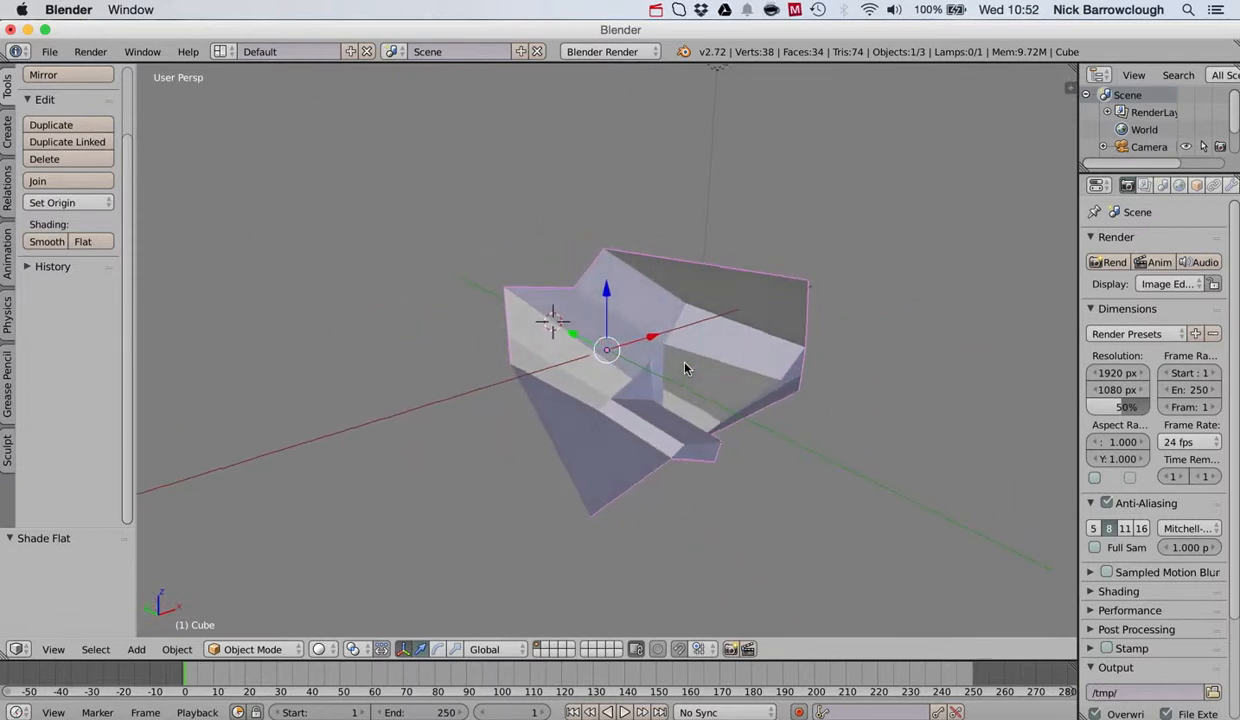
scroll(685, 370, "right", 10)
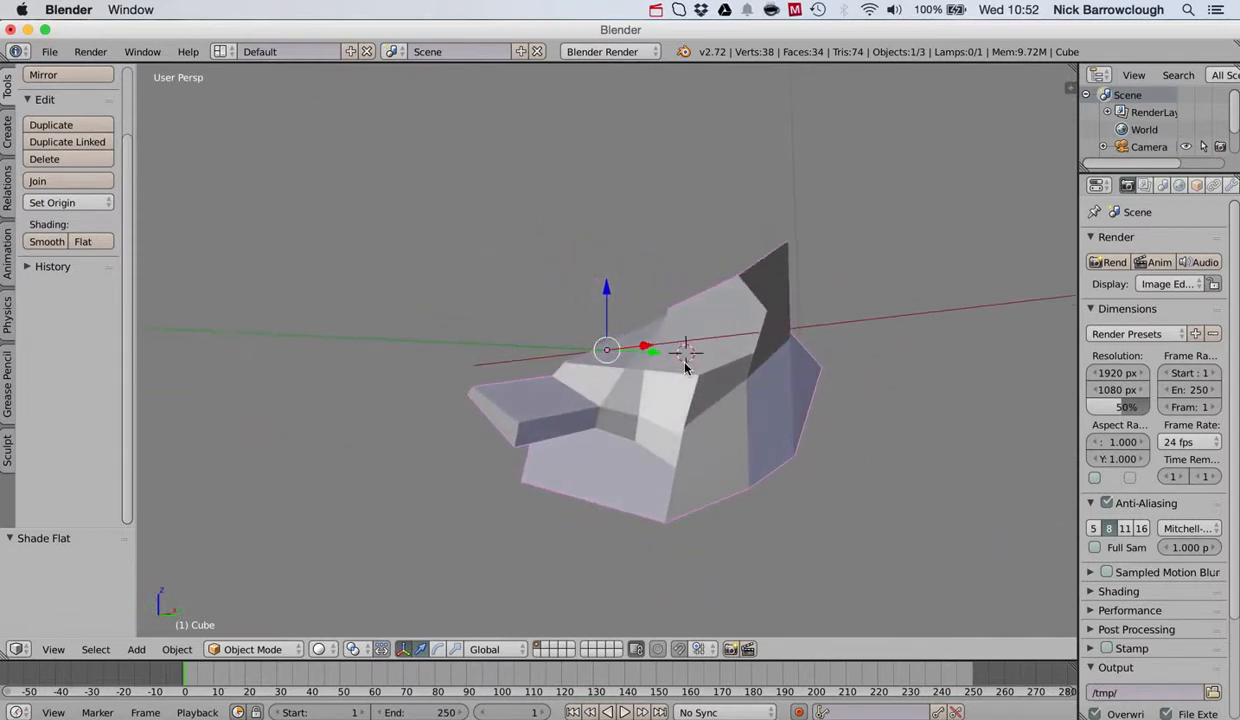